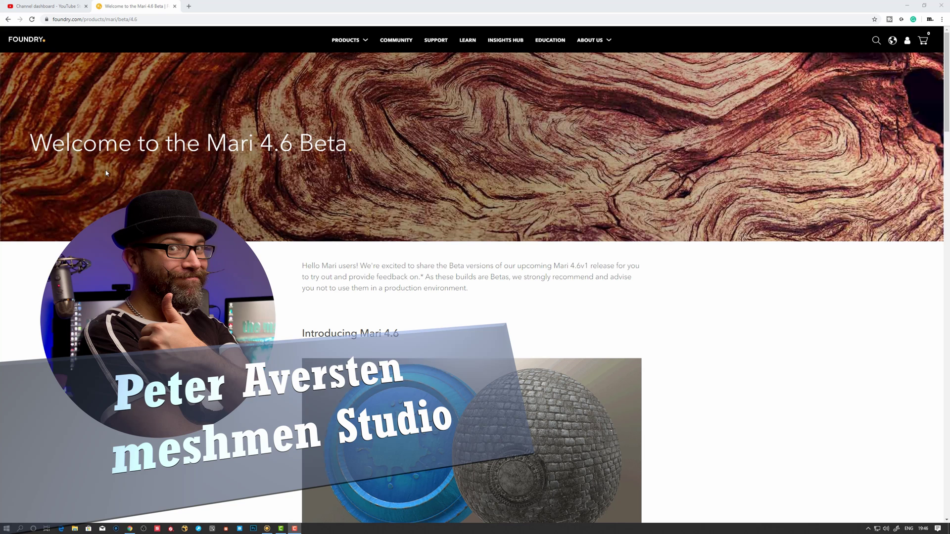
# Step: Review the Mari 4.6 beta page's feature sections down to the customizable material thumbnail entry under Material System Improvements
pyautogui.scroll(-4, 213, 219)
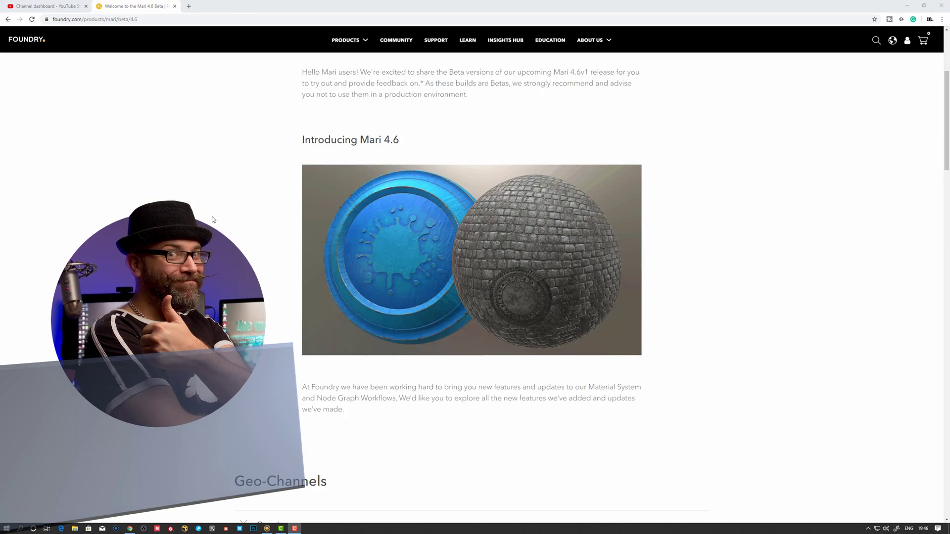
pyautogui.scroll(-1, 198, 212)
pyautogui.scroll(-4, 188, 211)
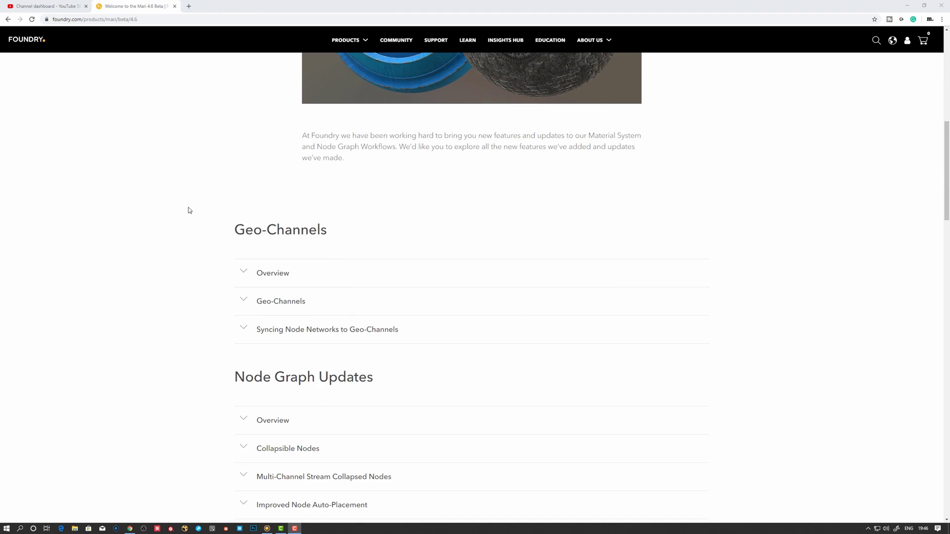
pyautogui.scroll(-15, 188, 211)
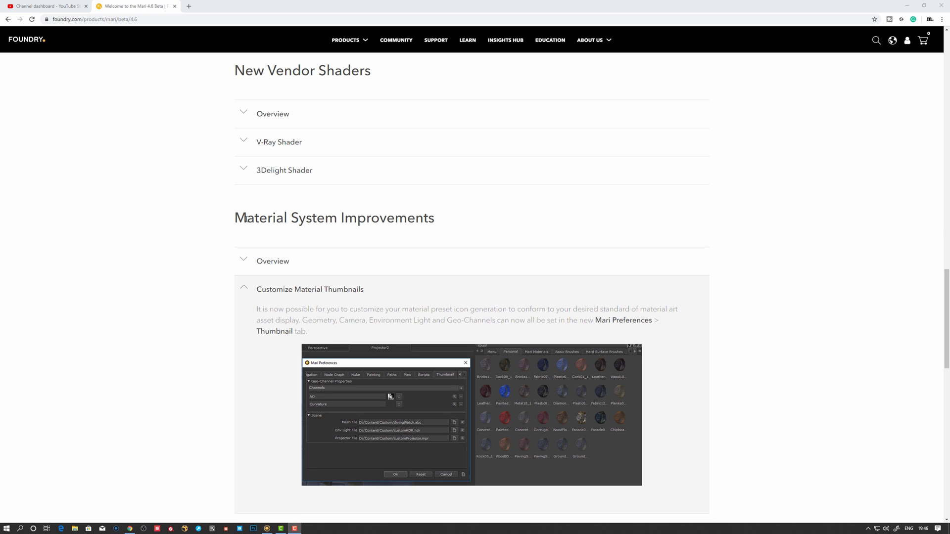
pyautogui.scroll(-1, 336, 252)
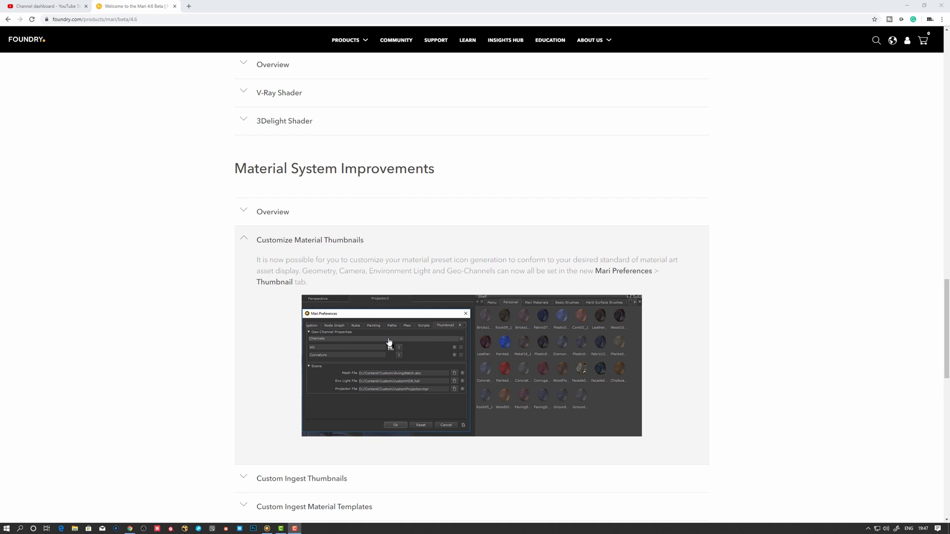
pyautogui.scroll(-1, 389, 341)
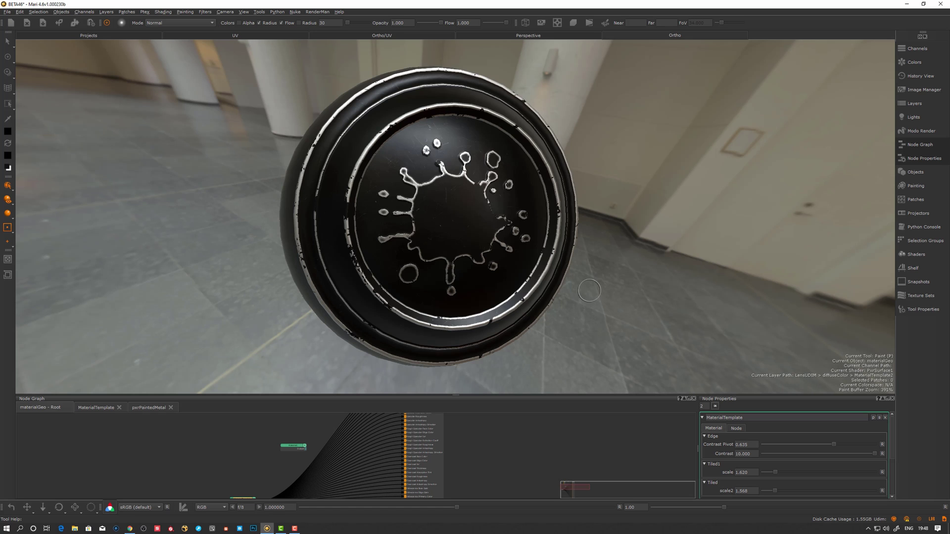
# Step: Switch to Mari and restore the default environment light file in the thumbnail scene preferences, accepting the change
pyautogui.moveTo(590, 290)
pyautogui.keyDown('alt'); pyautogui.mouseDown()
pyautogui.moveTo(568, 296)
pyautogui.moveTo(511, 270)
pyautogui.moveTo(496, 295)
pyautogui.moveTo(439, 267)
pyautogui.mouseUp(); pyautogui.keyUp('alt')
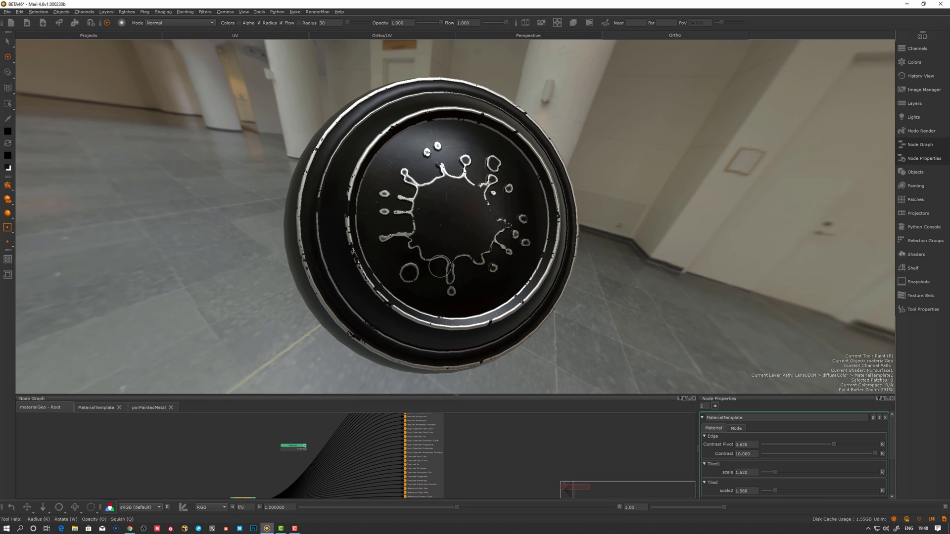
pyautogui.keyDown('alt'); pyautogui.moveTo(194, 183); pyautogui.dragTo(186, 188); pyautogui.keyUp('alt')
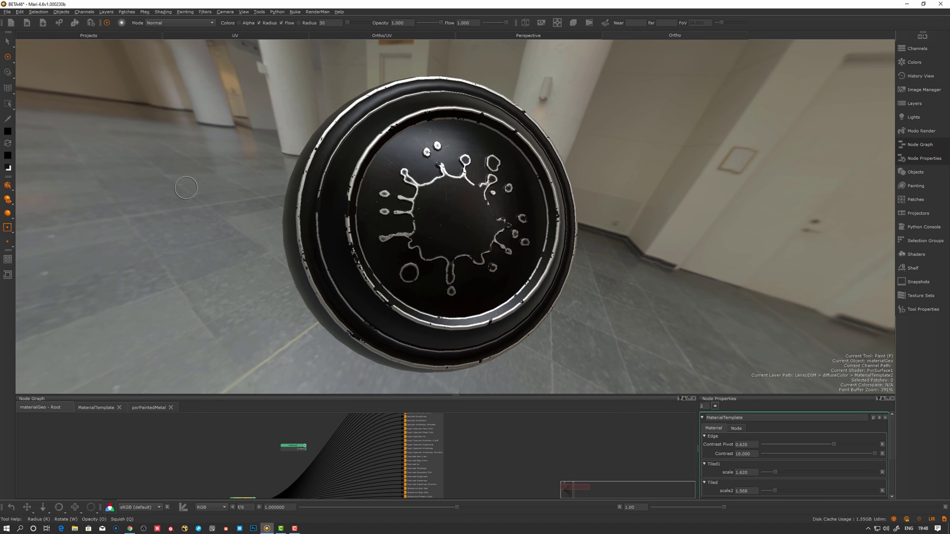
pyautogui.click(20, 11)
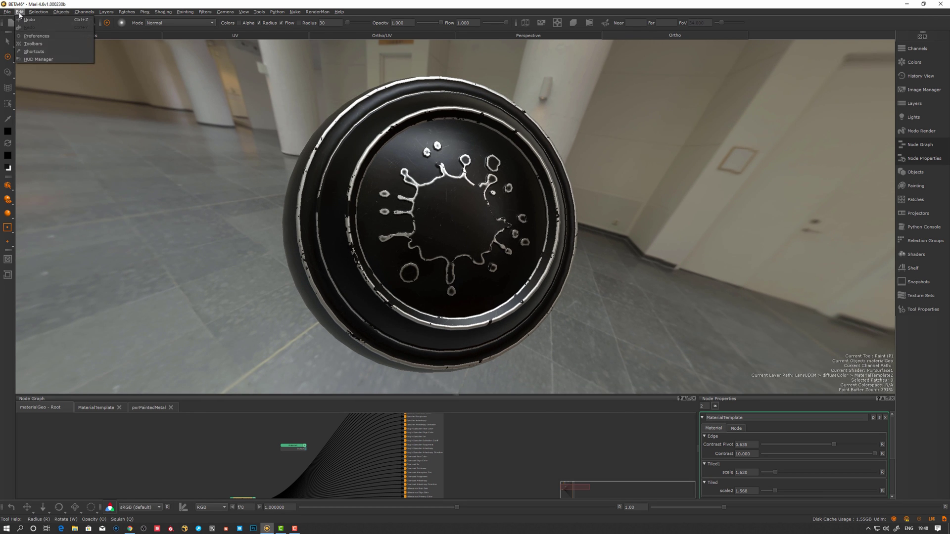
pyautogui.click(35, 36)
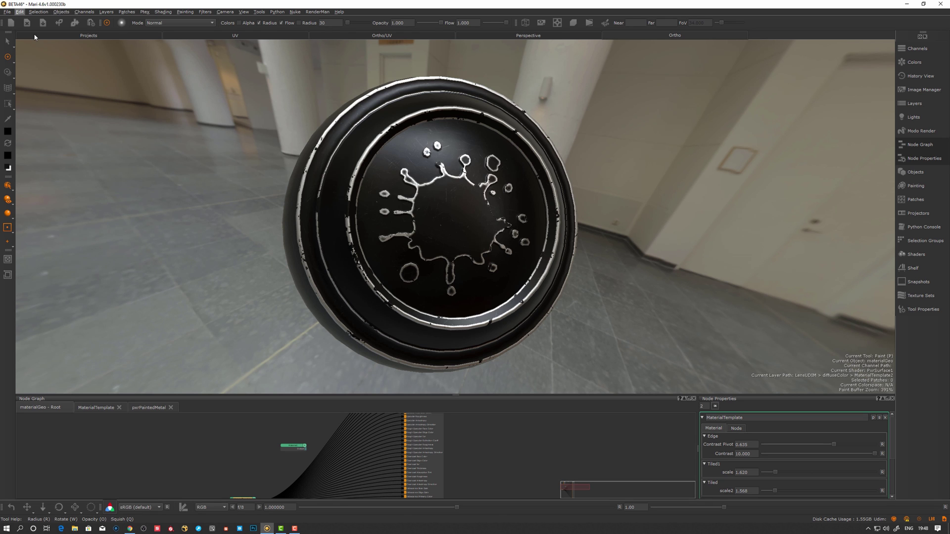
pyautogui.click(605, 203)
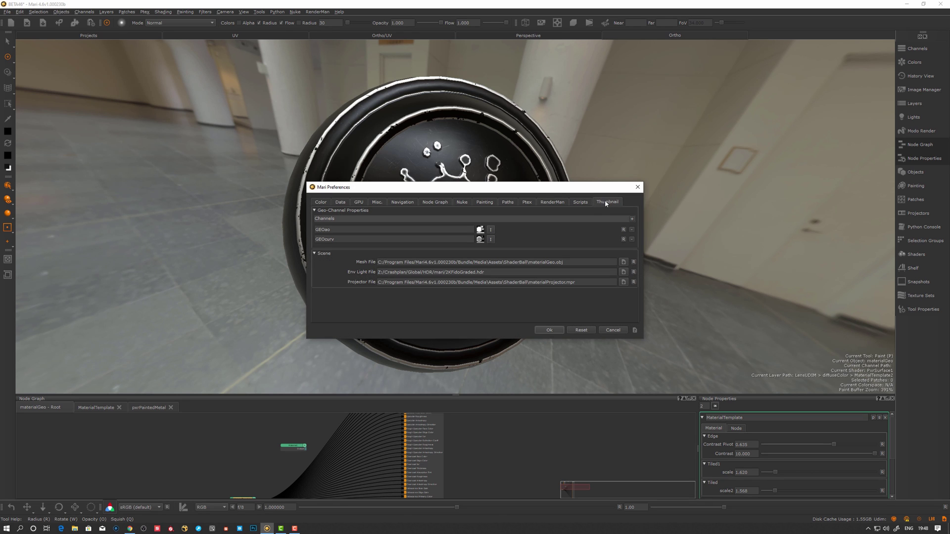
pyautogui.moveTo(543, 192); pyautogui.dragTo(537, 189)
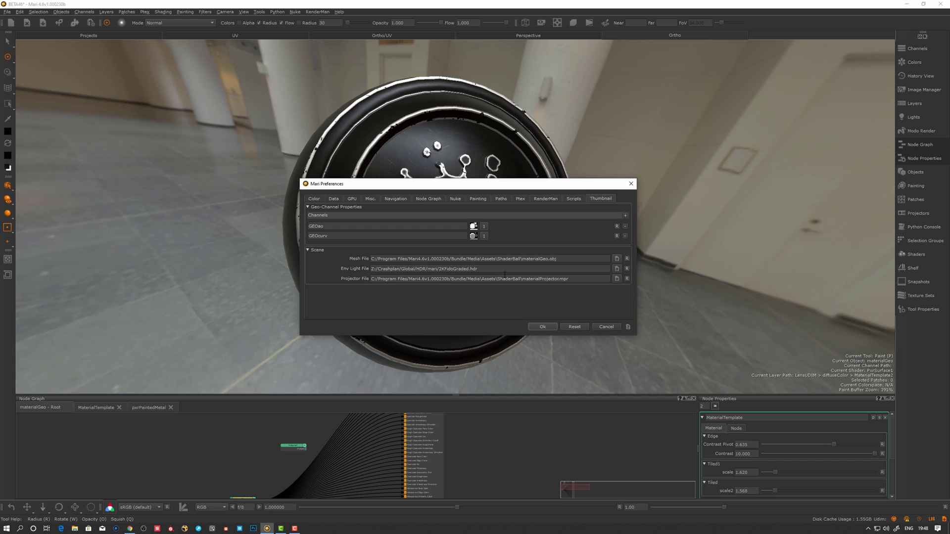
pyautogui.click(627, 270)
pyautogui.moveTo(385, 185); pyautogui.dragTo(438, 160)
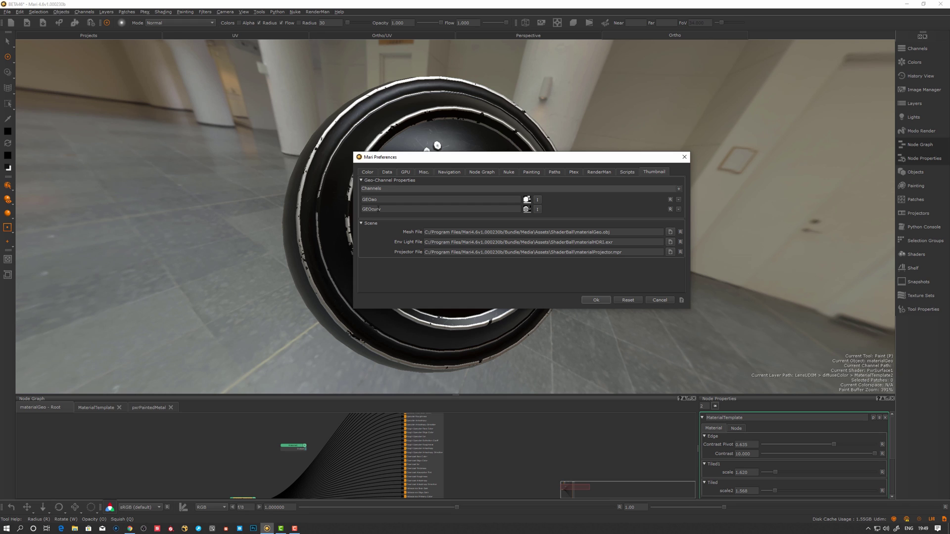
pyautogui.moveTo(444, 159); pyautogui.dragTo(439, 157)
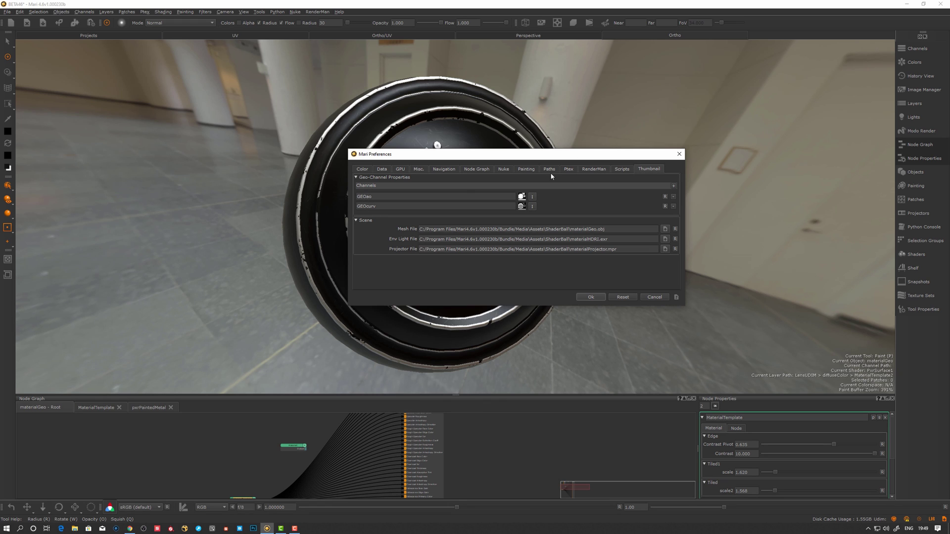
pyautogui.click(596, 296)
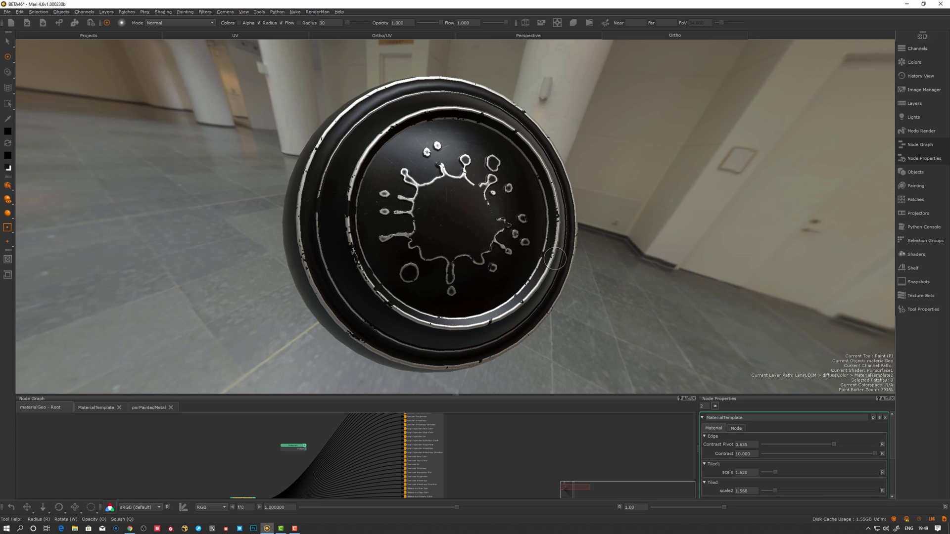
# Step: Lower the MaterialTemplate edge Contrast Pivot to about 0.581
pyautogui.moveTo(554, 259)
pyautogui.keyDown('alt'); pyautogui.mouseDown()
pyautogui.moveTo(602, 261)
pyautogui.moveTo(557, 259)
pyautogui.mouseUp(); pyautogui.keyUp('alt')
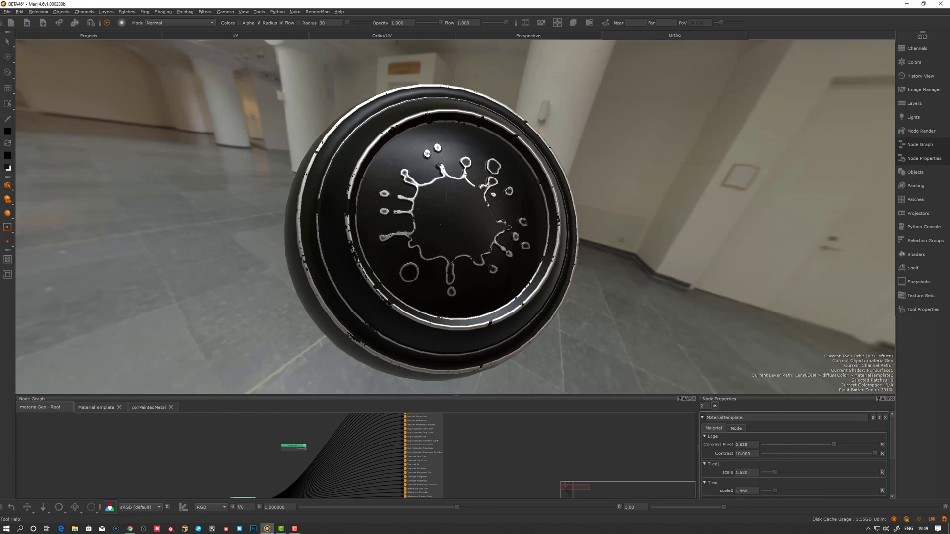
pyautogui.moveTo(834, 446)
pyautogui.mouseDown()
pyautogui.moveTo(816, 446)
pyautogui.moveTo(829, 450)
pyautogui.mouseUp()
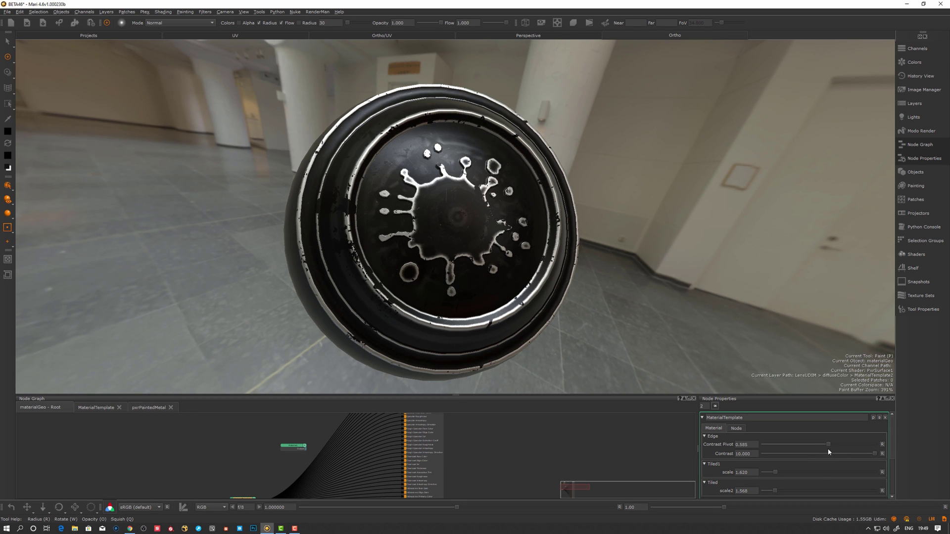
# Step: Enter the MaterialTemplate node's network and examine how the GEOcurv and GEOao geo-channels and tiled masks drive the metal material merge
pyautogui.moveTo(257, 454); pyautogui.dragTo(275, 419, button='middle')
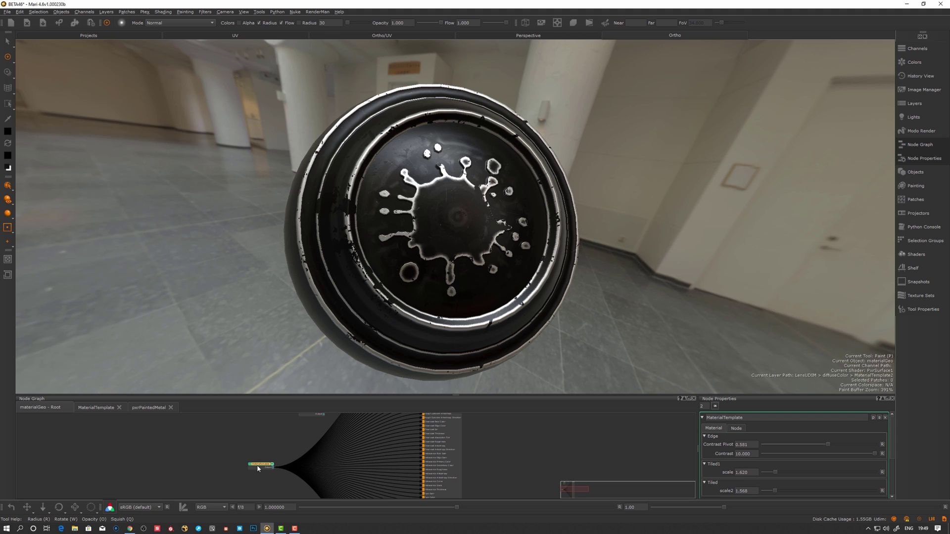
pyautogui.moveTo(258, 466); pyautogui.dragTo(260, 459)
pyautogui.doubleClick(261, 458)
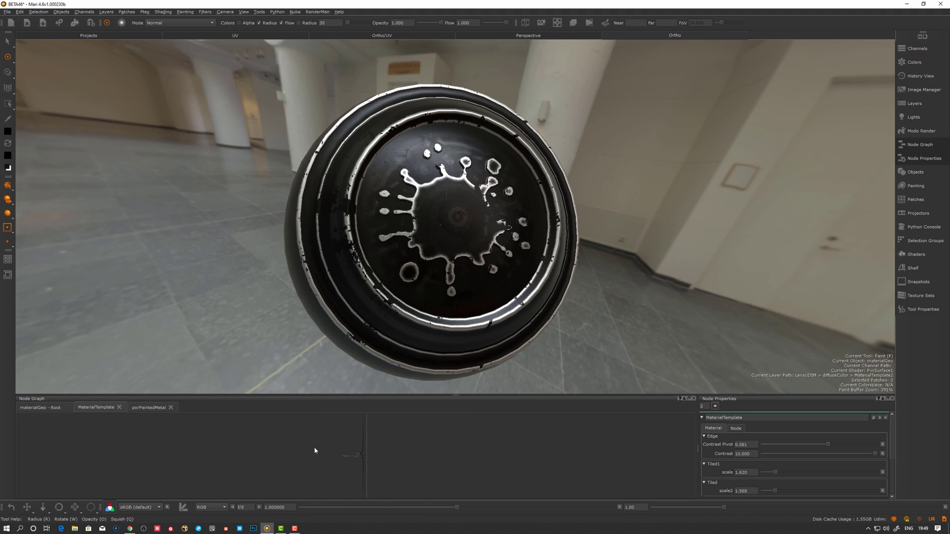
pyautogui.press('space')
pyautogui.scroll(10, 430, 411)
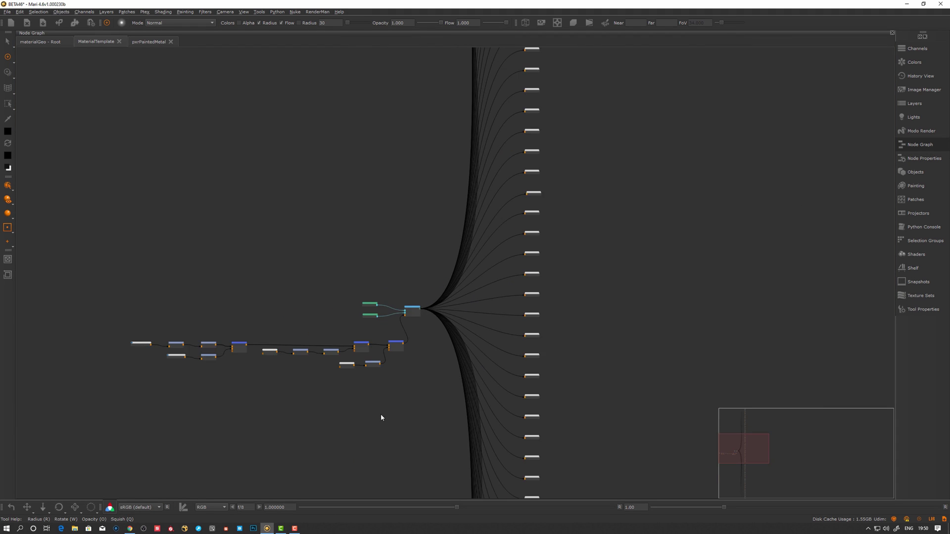
pyautogui.moveTo(224, 417); pyautogui.dragTo(538, 363, button='middle')
pyautogui.scroll(5, 539, 362)
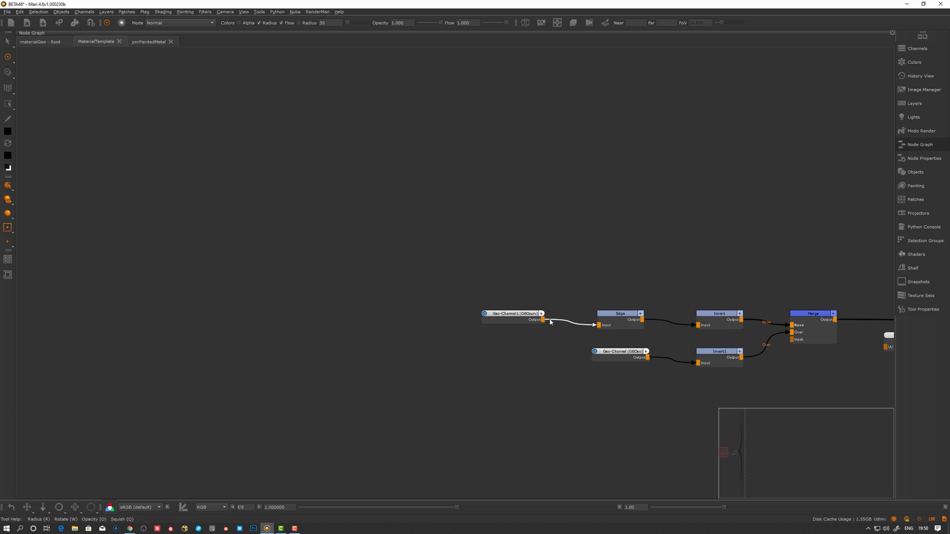
pyautogui.moveTo(552, 336); pyautogui.dragTo(543, 336)
pyautogui.moveTo(596, 367); pyautogui.dragTo(439, 340, button='middle')
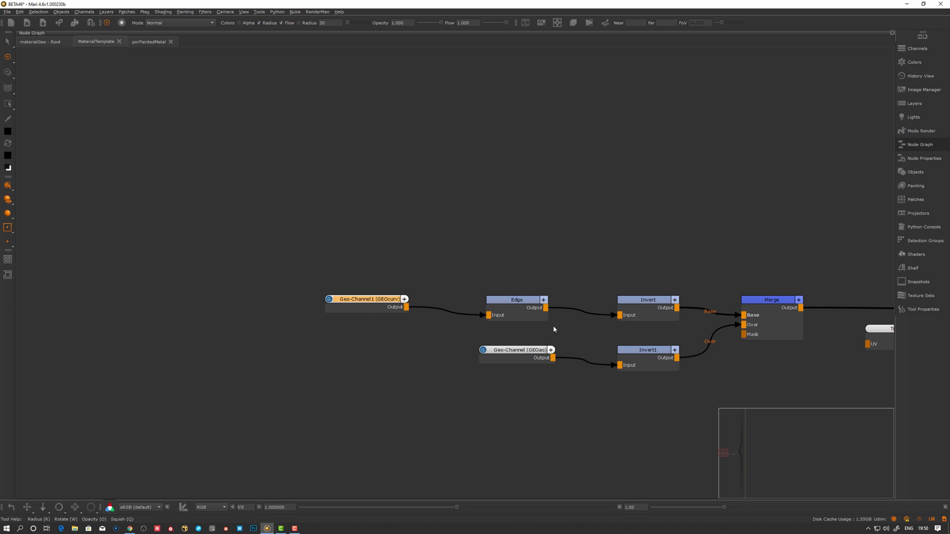
pyautogui.scroll(-8, 553, 329)
pyautogui.moveTo(462, 338); pyautogui.dragTo(182, 363, button='middle')
pyautogui.scroll(3, 457, 270)
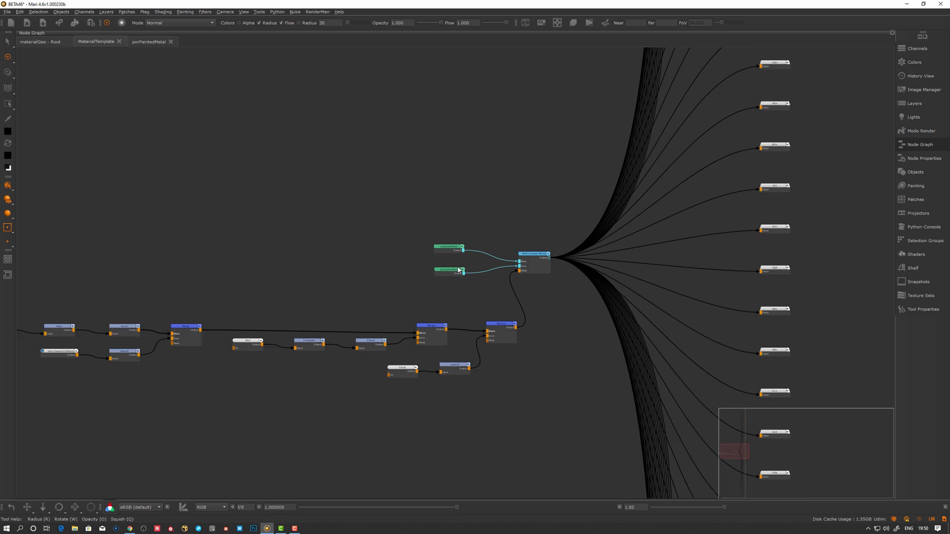
pyautogui.scroll(2, 458, 269)
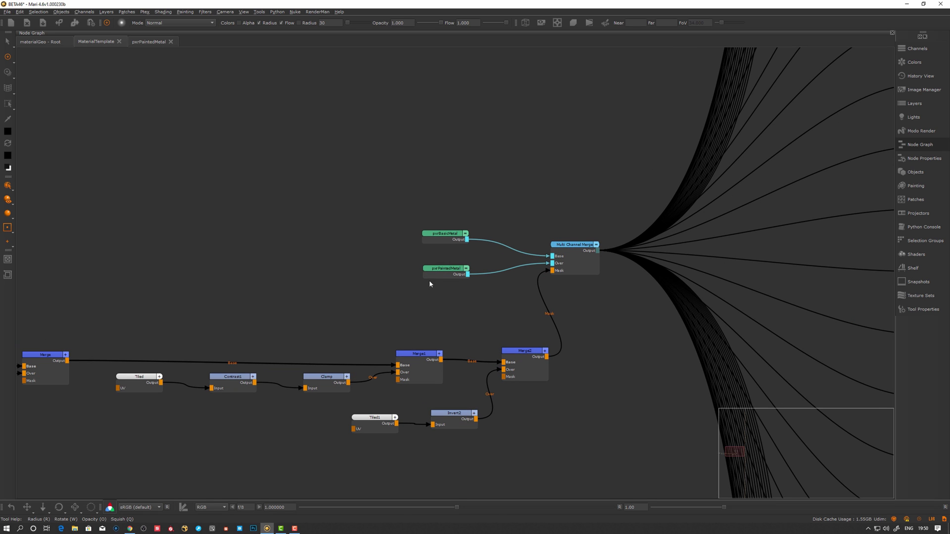
pyautogui.scroll(-3, 332, 238)
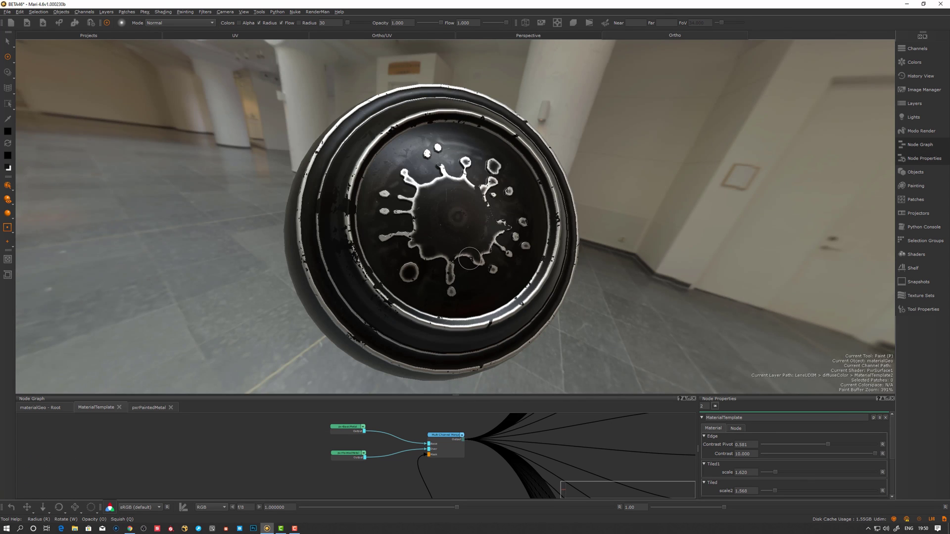
# Step: Set the material's Tiled1 scale to about 1.974 and its Tiled scale2 to about 2.947
pyautogui.keyDown('alt'); pyautogui.moveTo(471, 266); pyautogui.dragTo(483, 268); pyautogui.keyUp('alt')
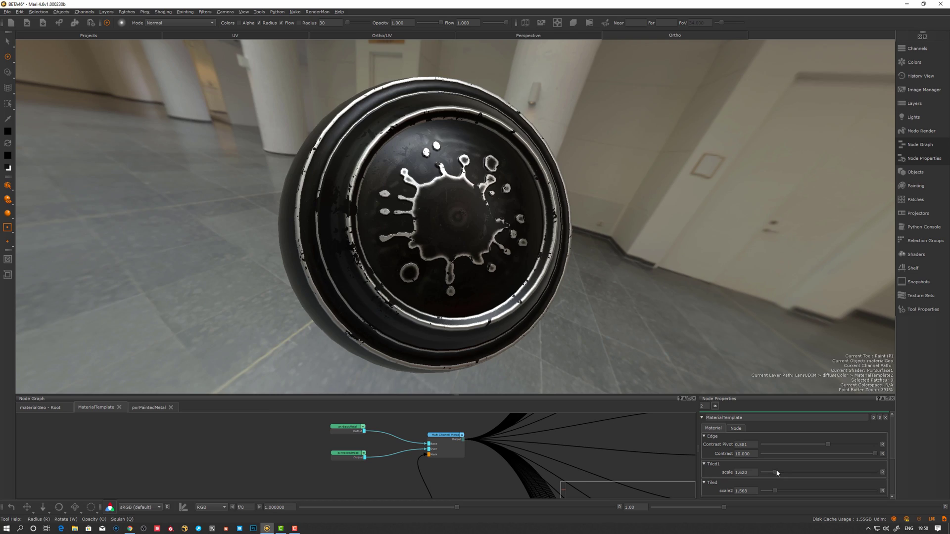
pyautogui.moveTo(775, 472); pyautogui.dragTo(789, 472)
pyautogui.keyDown('alt'); pyautogui.moveTo(569, 290); pyautogui.dragTo(695, 365, button='right'); pyautogui.keyUp('alt')
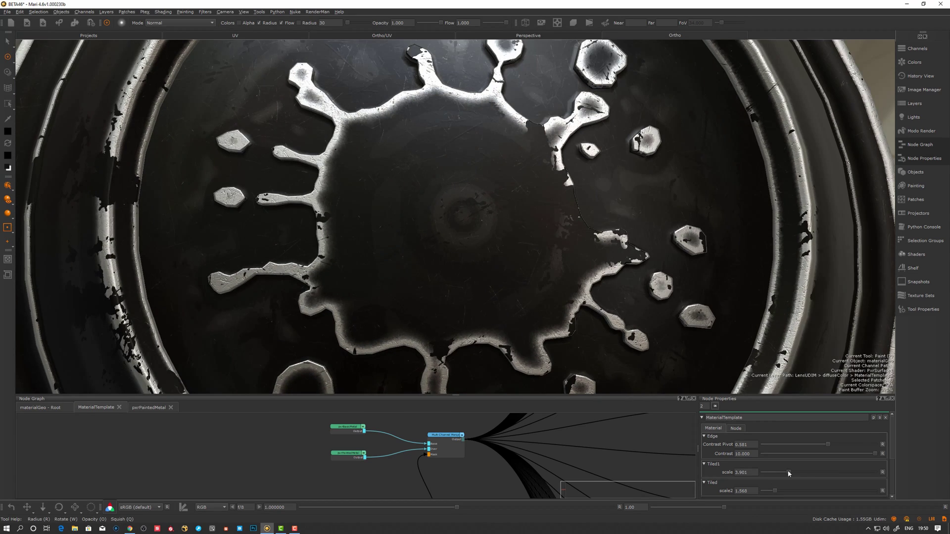
pyautogui.moveTo(789, 474); pyautogui.dragTo(777, 473)
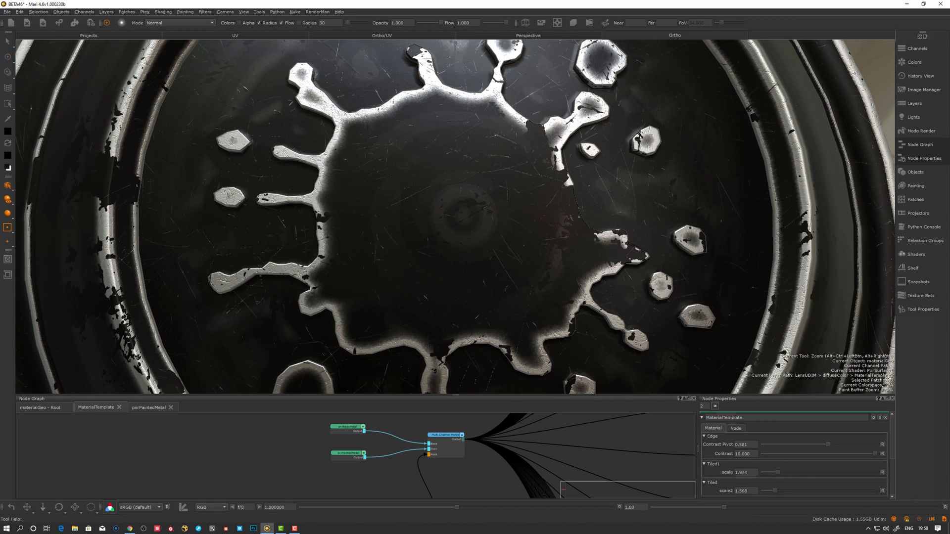
pyautogui.keyDown('alt'); pyautogui.moveTo(692, 287); pyautogui.dragTo(614, 279, button='right'); pyautogui.keyUp('alt')
pyautogui.moveTo(613, 280)
pyautogui.keyDown('alt'); pyautogui.mouseDown()
pyautogui.moveTo(688, 277)
pyautogui.moveTo(631, 280)
pyautogui.moveTo(663, 297)
pyautogui.mouseUp(); pyautogui.keyUp('alt')
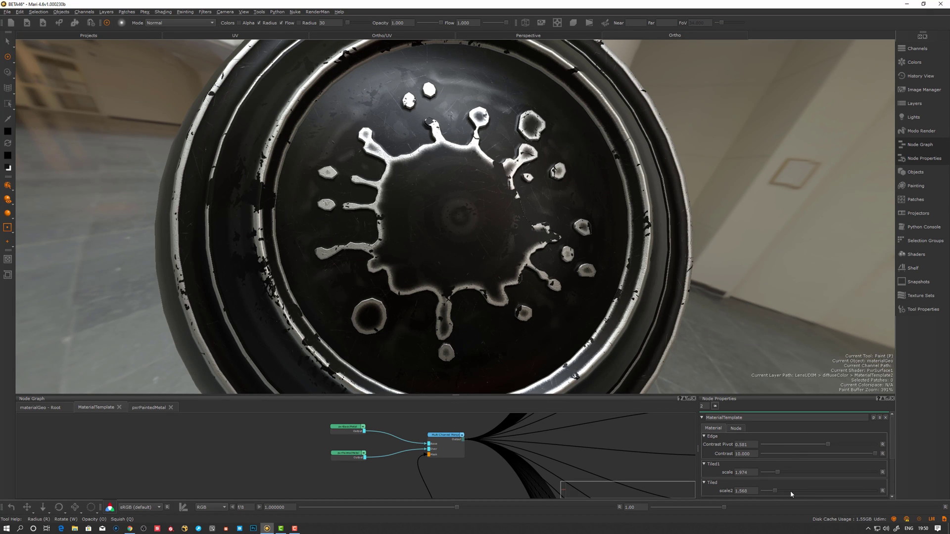
pyautogui.moveTo(776, 491)
pyautogui.mouseDown()
pyautogui.moveTo(768, 491)
pyautogui.moveTo(784, 492)
pyautogui.mouseUp()
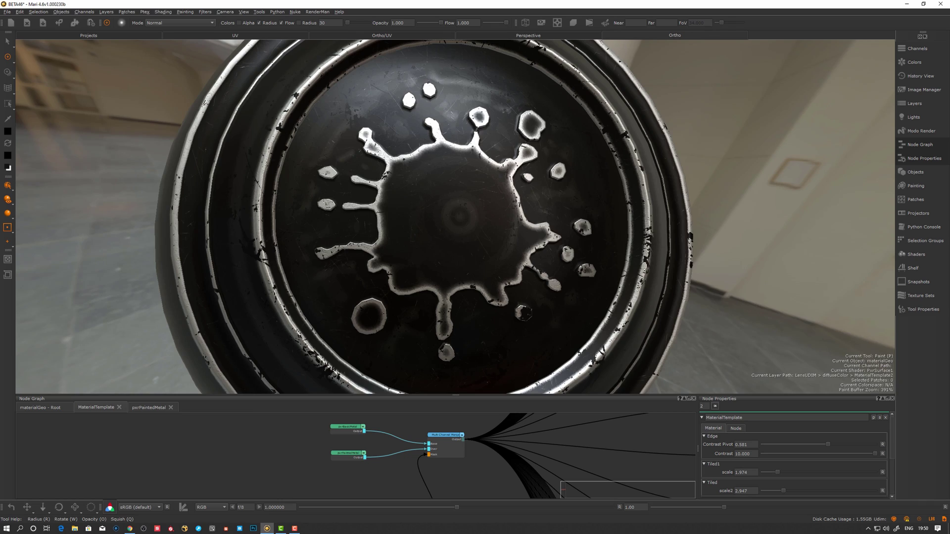
pyautogui.keyDown('alt'); pyautogui.moveTo(628, 210); pyautogui.dragTo(602, 233, button='right'); pyautogui.keyUp('alt')
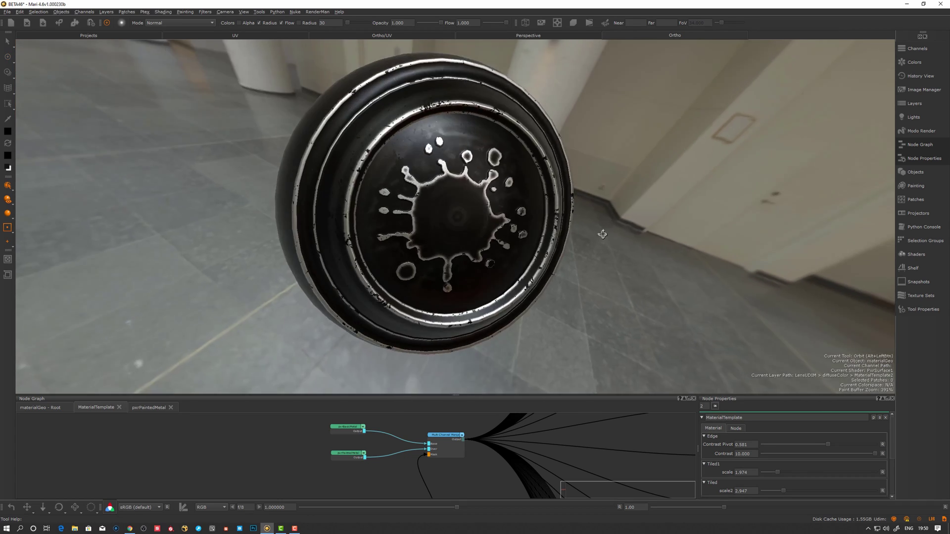
pyautogui.keyDown('alt'); pyautogui.moveTo(602, 233); pyautogui.dragTo(488, 241); pyautogui.keyUp('alt')
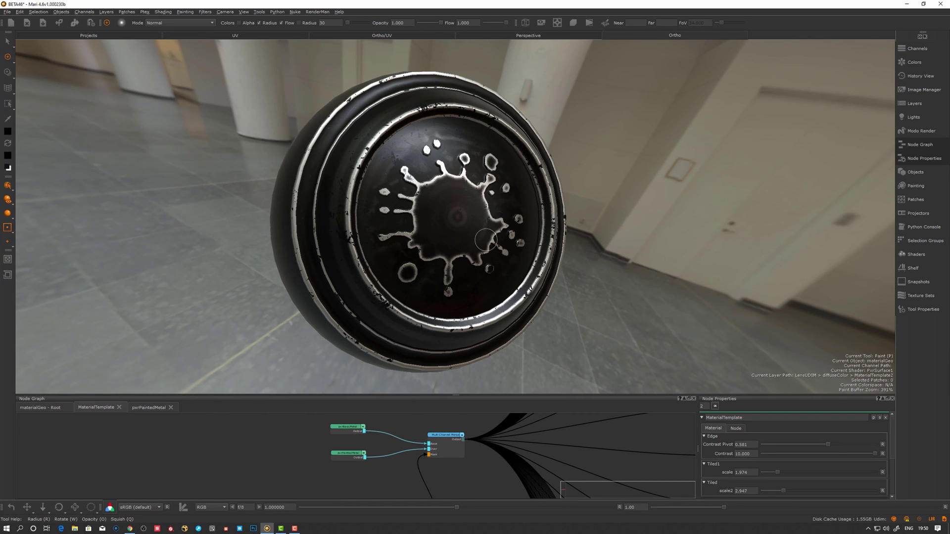
pyautogui.keyDown('alt'); pyautogui.moveTo(669, 221); pyautogui.dragTo(688, 231); pyautogui.keyUp('alt')
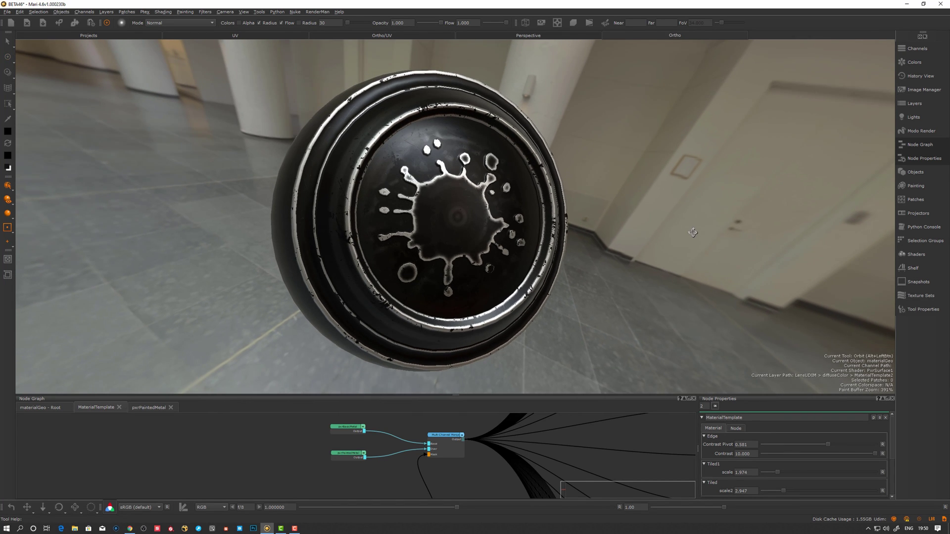
pyautogui.moveTo(621, 248)
pyautogui.keyDown('alt'); pyautogui.mouseDown()
pyautogui.moveTo(667, 255)
pyautogui.moveTo(658, 230)
pyautogui.mouseUp(); pyautogui.keyUp('alt')
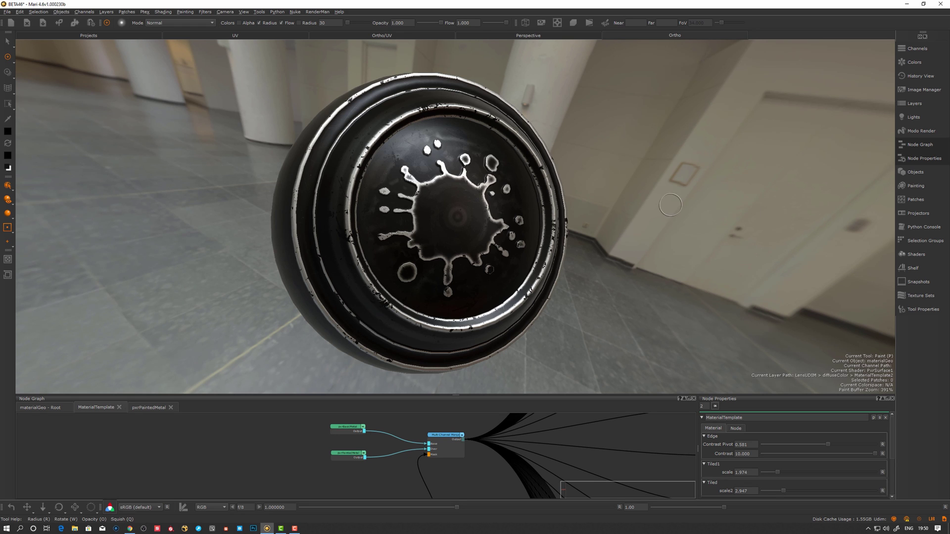
# Step: Set the thumbnail scene's mesh file to LensUDIM.obj from the materialswatches folder and accept the preferences
pyautogui.click(6, 12)
pyautogui.moveTo(19, 12)
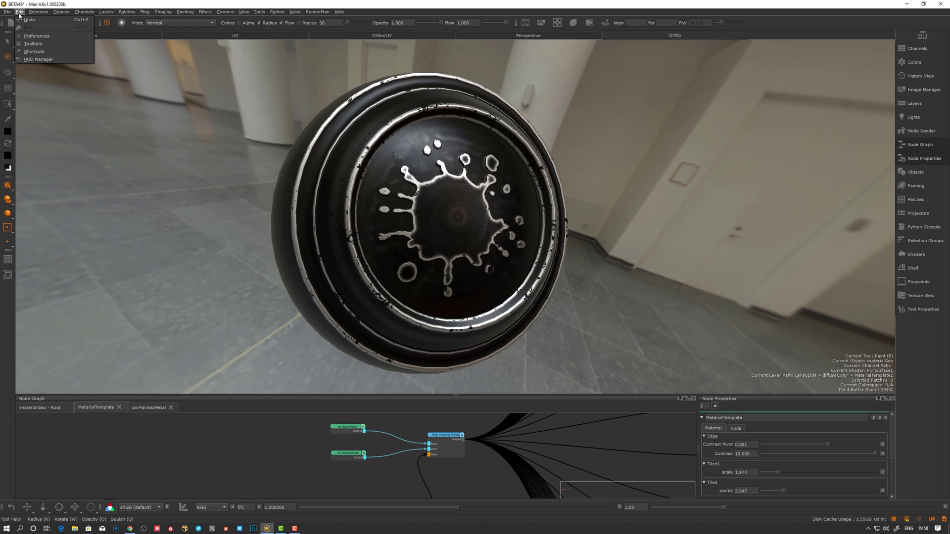
pyautogui.click(30, 35)
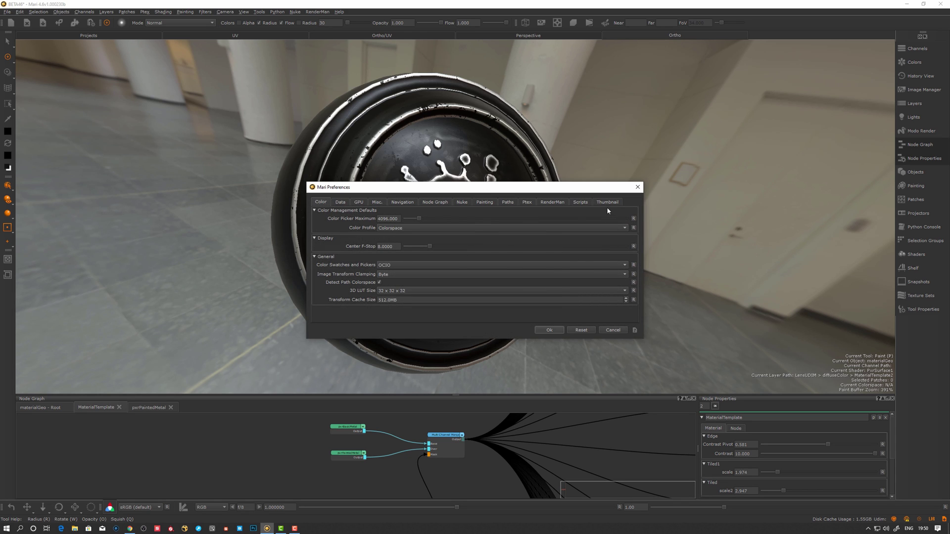
pyautogui.click(607, 203)
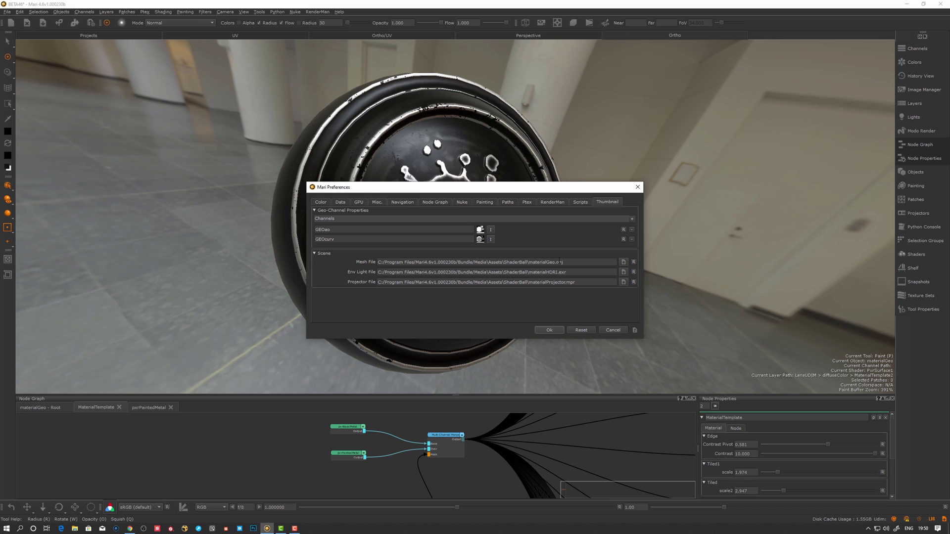
pyautogui.click(624, 262)
pyautogui.doubleClick(159, 253)
pyautogui.click(552, 330)
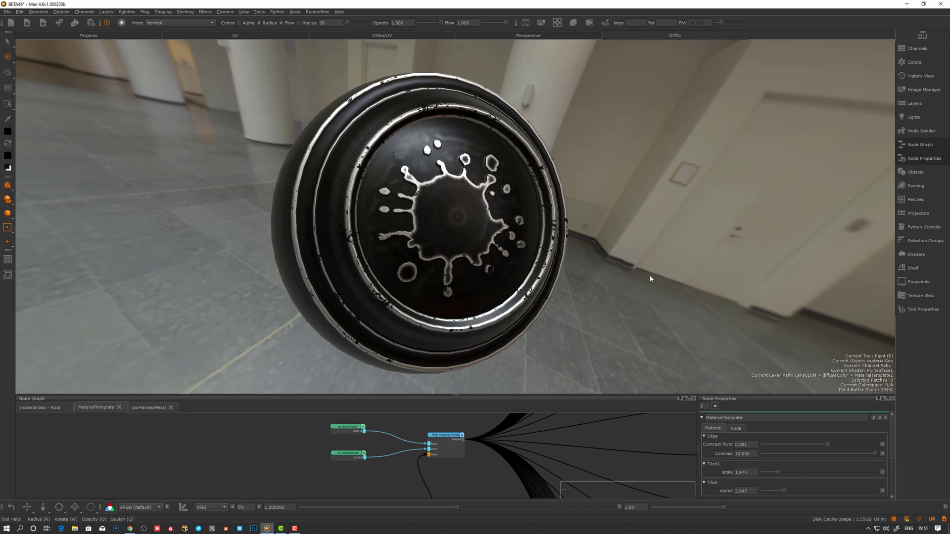
# Step: Look at the shader ball scene through the existing projectors in the project's projector list
pyautogui.keyDown('alt'); pyautogui.moveTo(621, 278); pyautogui.dragTo(613, 276); pyautogui.keyUp('alt')
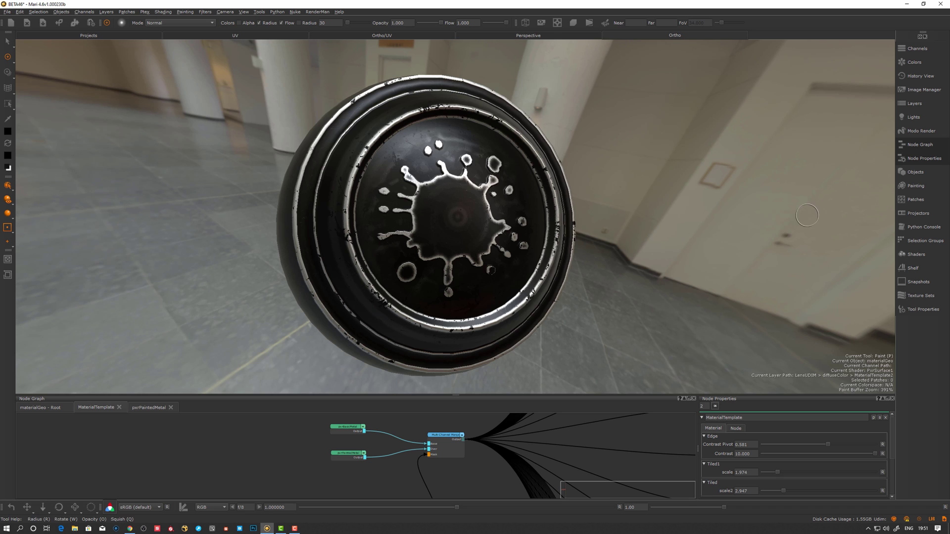
pyautogui.keyDown('alt'); pyautogui.moveTo(648, 220); pyautogui.dragTo(625, 218); pyautogui.keyUp('alt')
pyautogui.click(918, 214)
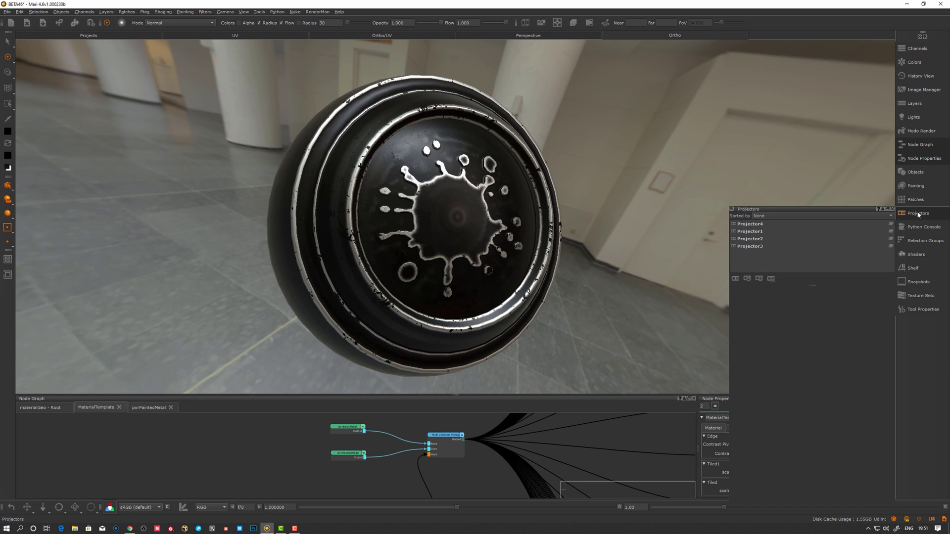
pyautogui.doubleClick(752, 247)
pyautogui.doubleClick(752, 232)
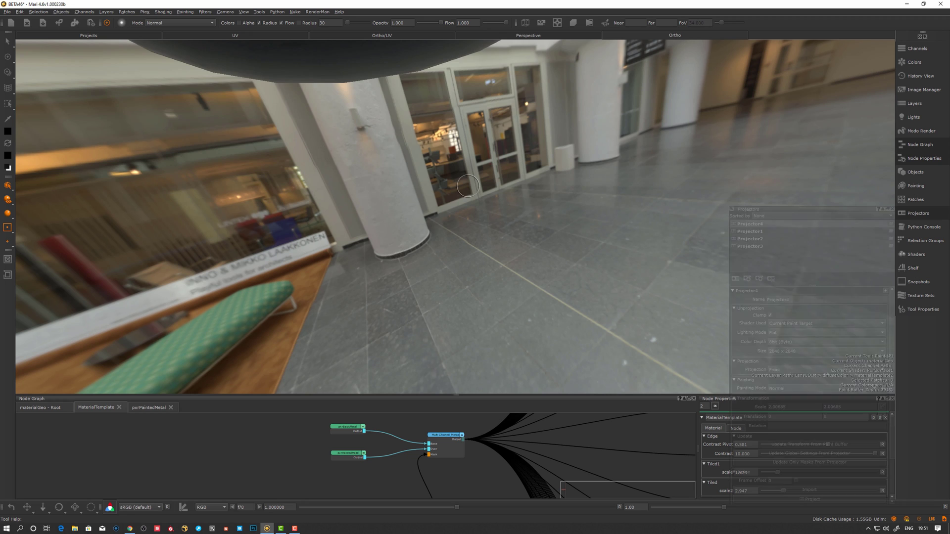
# Step: Frame the shader ball's splatter face at an angle, create a projector from that view, and save it
pyautogui.keyDown('alt'); pyautogui.moveTo(277, 182); pyautogui.dragTo(377, 286, button='middle'); pyautogui.keyUp('alt')
pyautogui.keyDown('alt'); pyautogui.moveTo(377, 286); pyautogui.dragTo(465, 198, button='right'); pyautogui.keyUp('alt')
pyautogui.keyDown('alt'); pyautogui.moveTo(465, 198); pyautogui.dragTo(465, 237, button='middle'); pyautogui.keyUp('alt')
pyautogui.moveTo(465, 237)
pyautogui.keyDown('alt'); pyautogui.mouseDown(button='right')
pyautogui.moveTo(488, 237)
pyautogui.moveTo(439, 238)
pyautogui.mouseUp(button='right'); pyautogui.keyUp('alt')
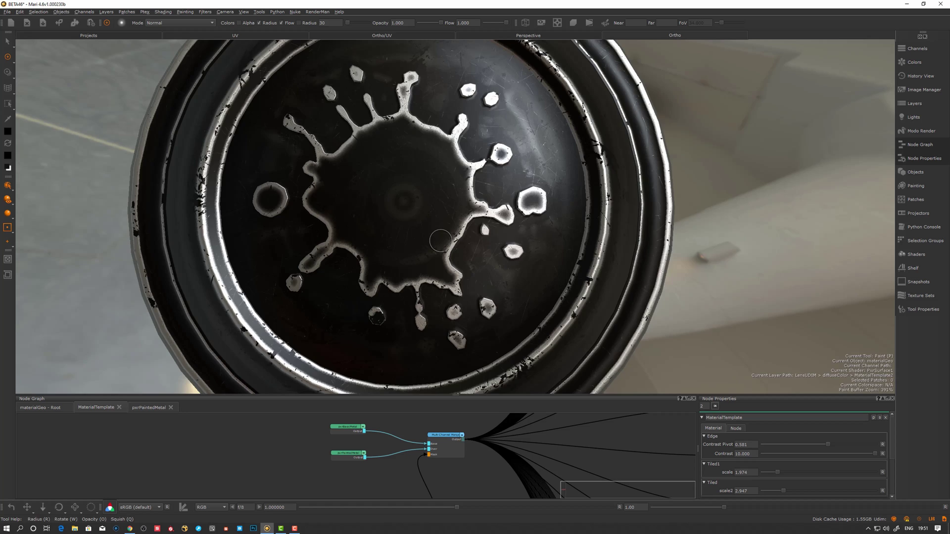
pyautogui.keyDown('alt'); pyautogui.moveTo(439, 238); pyautogui.dragTo(515, 245); pyautogui.keyUp('alt')
pyautogui.keyDown('alt'); pyautogui.moveTo(515, 246); pyautogui.dragTo(500, 256, button='right'); pyautogui.keyUp('alt')
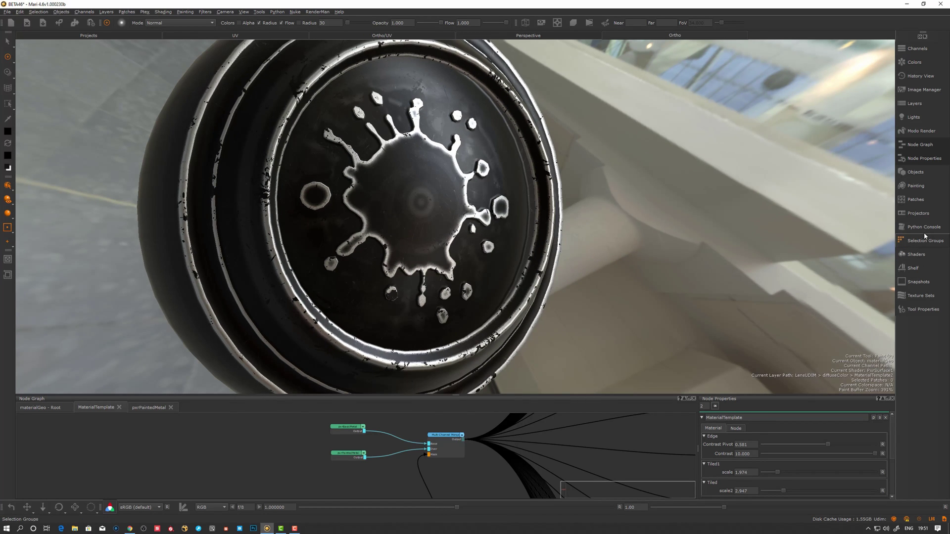
pyautogui.click(914, 215)
pyautogui.rightClick(750, 255)
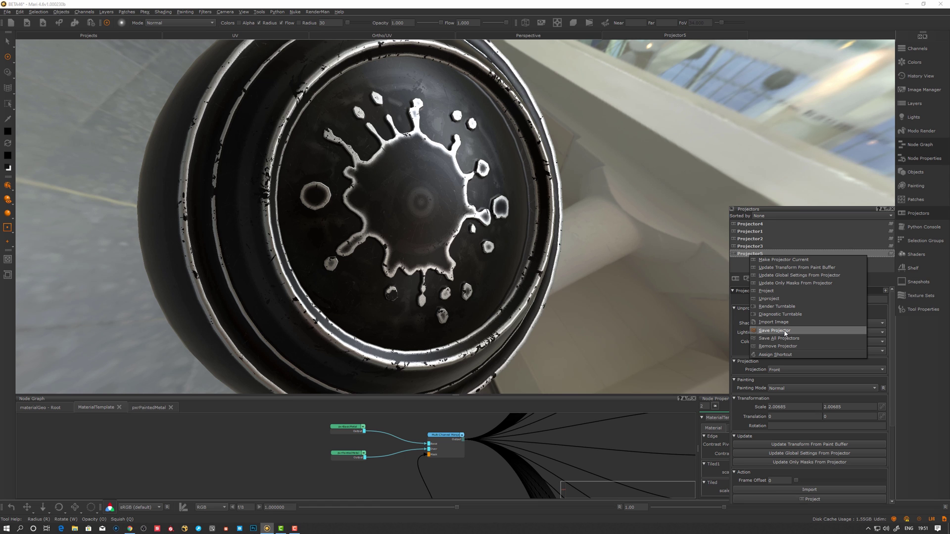
pyautogui.click(786, 330)
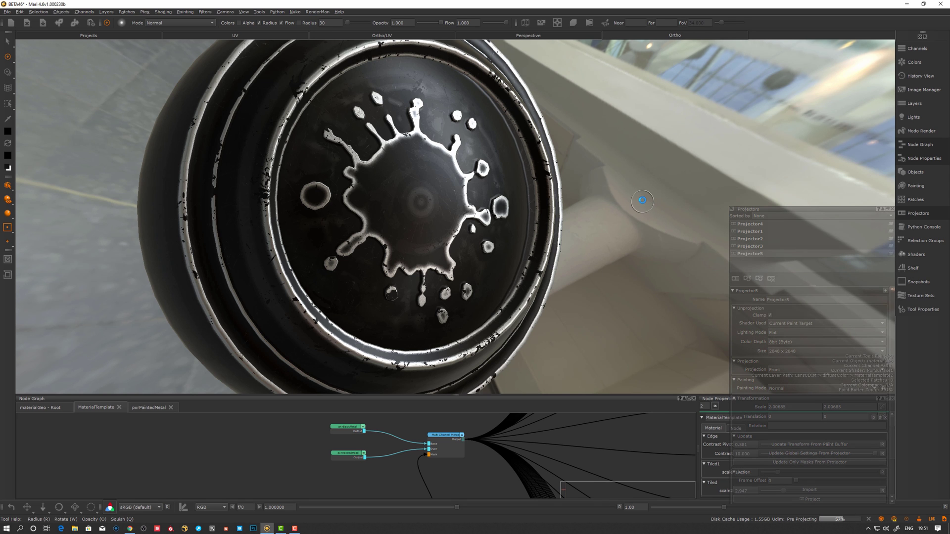
# Step: Compare how the shader ball is framed in the canvas with the palettes shown and hidden
pyautogui.keyDown('alt'); pyautogui.moveTo(601, 202); pyautogui.dragTo(593, 267); pyautogui.keyUp('alt')
pyautogui.keyDown('alt'); pyautogui.moveTo(593, 266); pyautogui.dragTo(574, 267, button='right'); pyautogui.keyUp('alt')
pyautogui.moveTo(593, 267)
pyautogui.keyDown('alt'); pyautogui.mouseDown()
pyautogui.moveTo(579, 263)
pyautogui.moveTo(592, 265)
pyautogui.mouseUp(); pyautogui.keyUp('alt')
pyautogui.keyDown('alt'); pyautogui.moveTo(592, 265); pyautogui.dragTo(595, 274, button='middle'); pyautogui.keyUp('alt')
pyautogui.press('Tab')
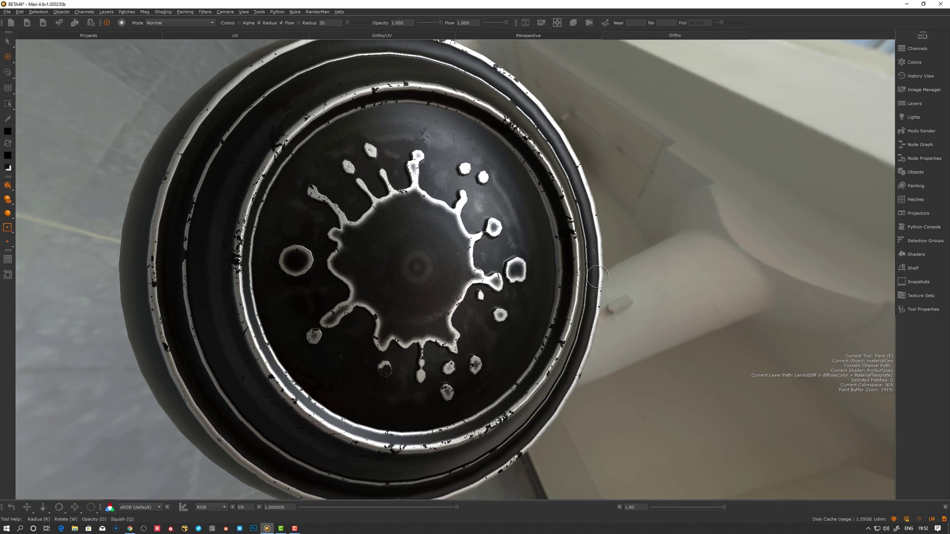
pyautogui.keyDown('alt'); pyautogui.moveTo(585, 289); pyautogui.dragTo(593, 289); pyautogui.keyUp('alt')
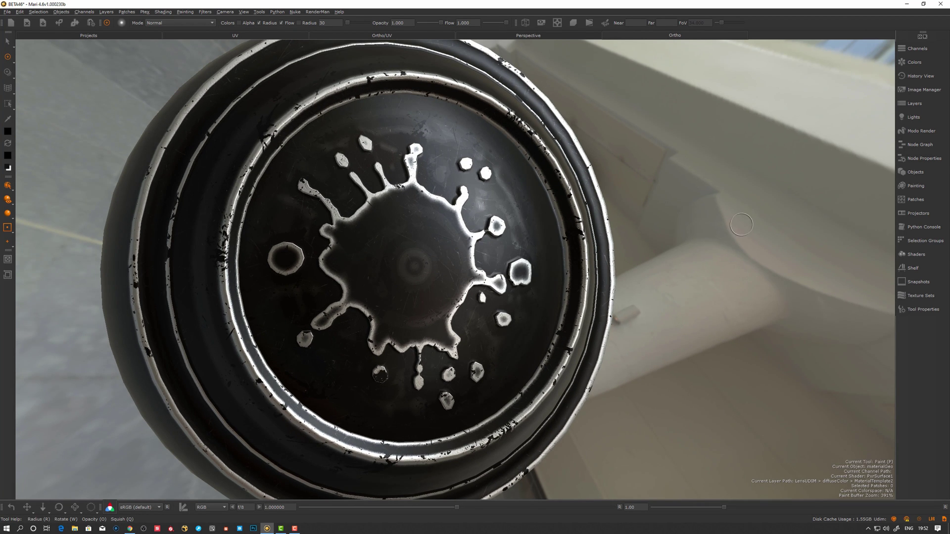
pyautogui.press('Tab')
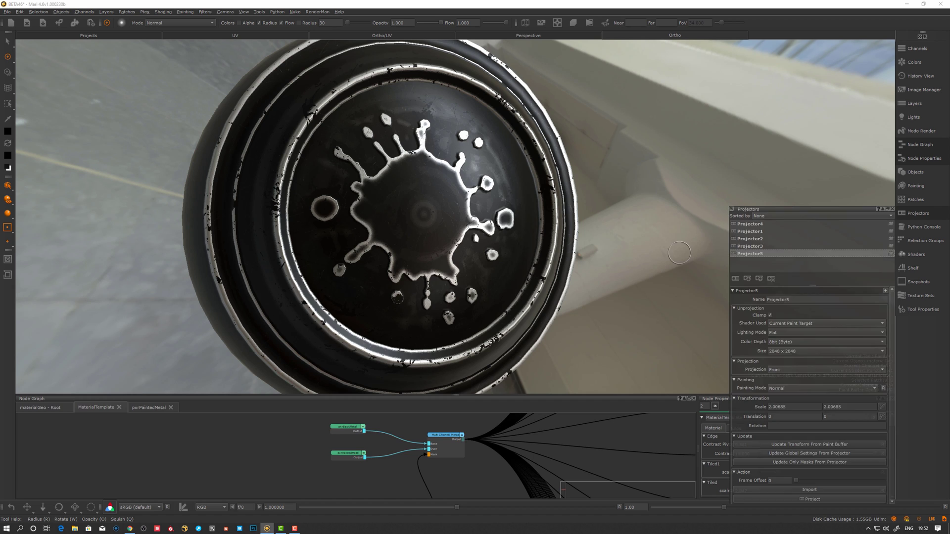
pyautogui.press('Tab')
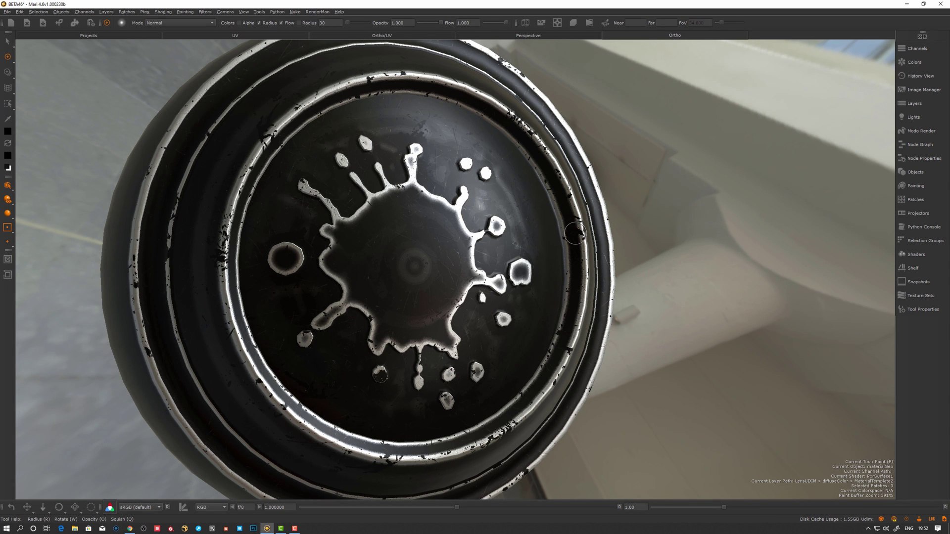
# Step: Zoom out the paint buffer until its full frame shows around the shader ball, returning to the Paint tool
pyautogui.press('z')
pyautogui.moveTo(685, 234)
pyautogui.mouseDown()
pyautogui.moveTo(273, 168)
pyautogui.moveTo(8, 155)
pyautogui.mouseUp()
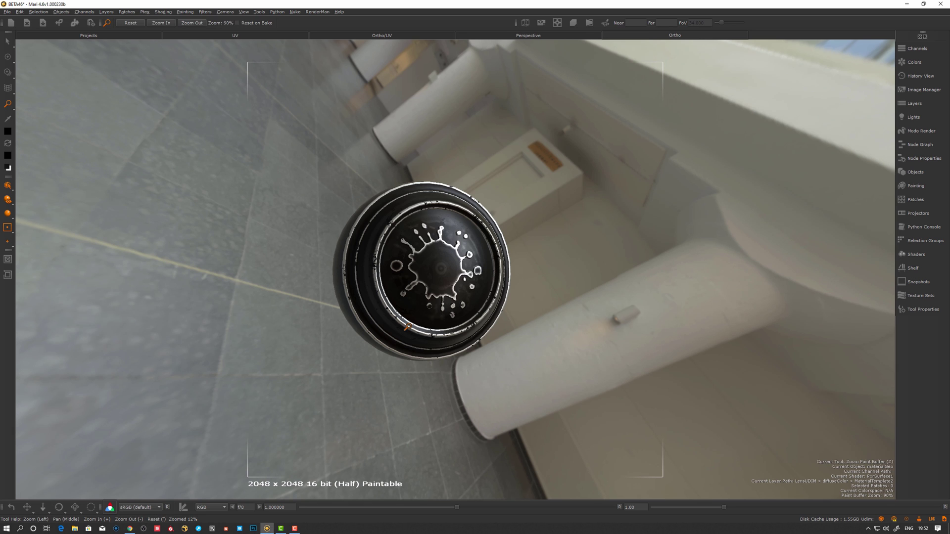
pyautogui.press('p')
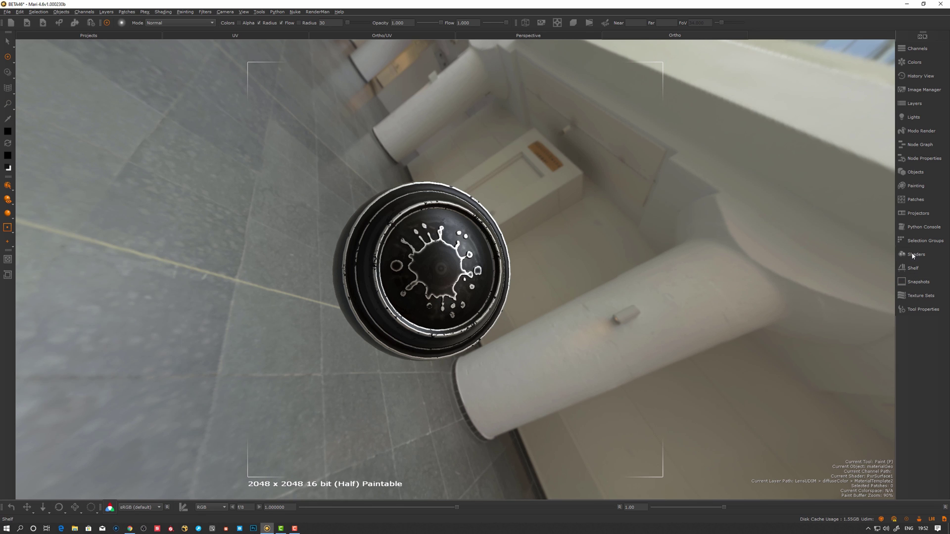
# Step: Make Projector5 the current projector to restore its saved view
pyautogui.click(921, 213)
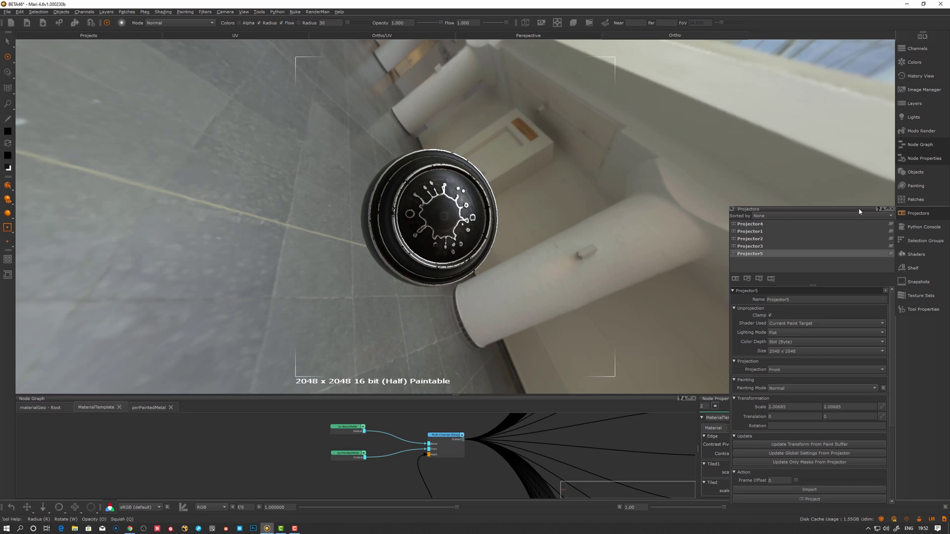
pyautogui.rightClick(755, 254)
pyautogui.click(780, 259)
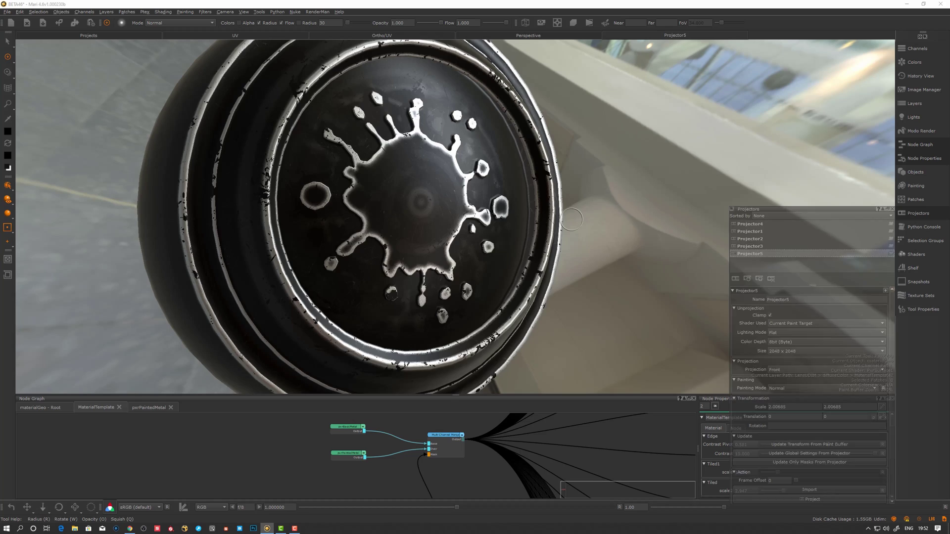
# Step: Create another projector from a close-up view of the shader ball's central splatter
pyautogui.keyDown('alt'); pyautogui.moveTo(528, 235); pyautogui.dragTo(590, 234, button='right'); pyautogui.keyUp('alt')
pyautogui.keyDown('alt'); pyautogui.moveTo(590, 234); pyautogui.dragTo(711, 265, button='middle'); pyautogui.keyUp('alt')
pyautogui.scroll(-1, 591, 248)
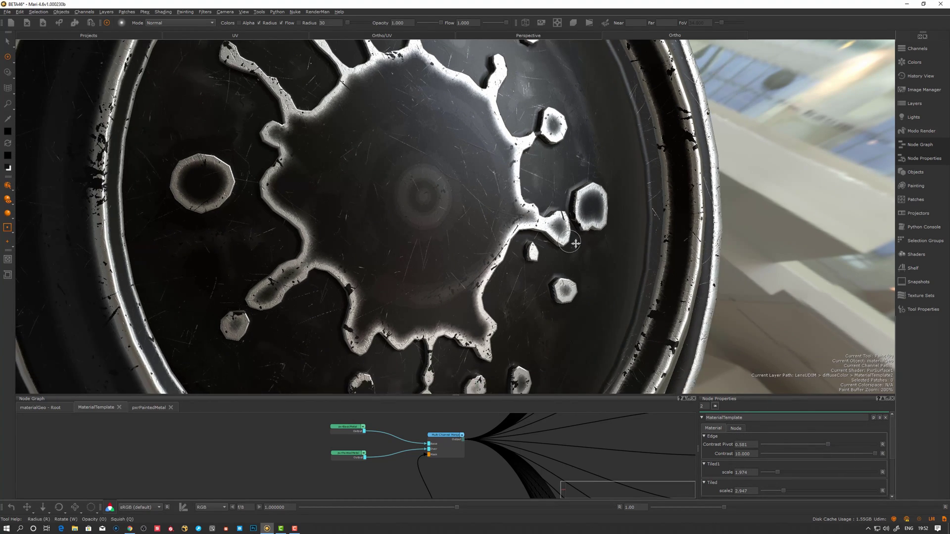
pyautogui.keyDown('alt'); pyautogui.moveTo(591, 248); pyautogui.dragTo(748, 268, button='middle'); pyautogui.keyUp('alt')
pyautogui.scroll(-1, 591, 246)
pyautogui.keyDown('alt'); pyautogui.moveTo(590, 245); pyautogui.dragTo(612, 250, button='middle'); pyautogui.keyUp('alt')
pyautogui.scroll(1, 610, 251)
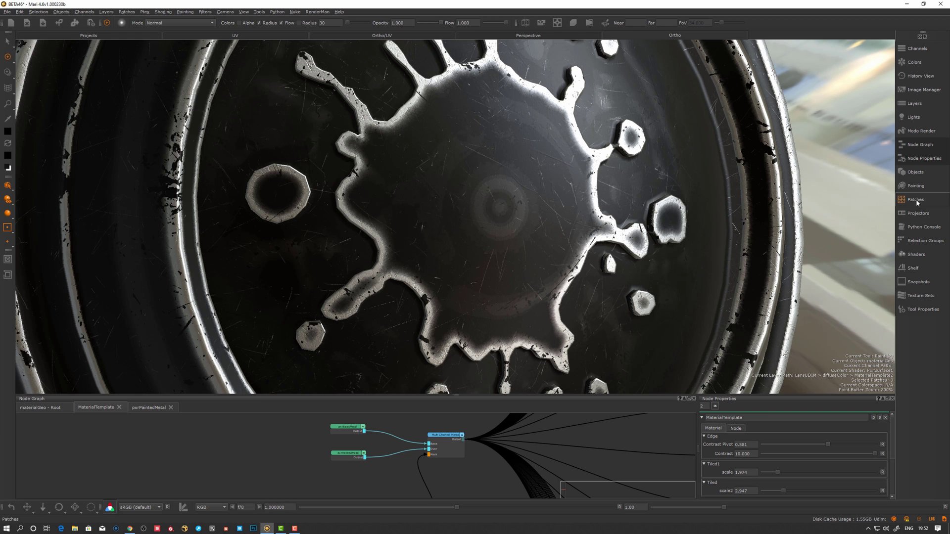
pyautogui.click(921, 214)
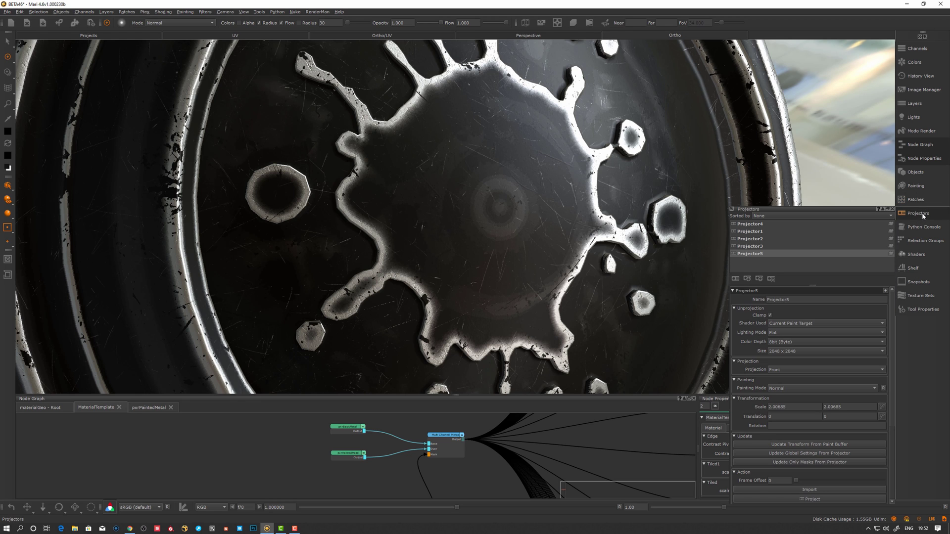
pyautogui.click(736, 279)
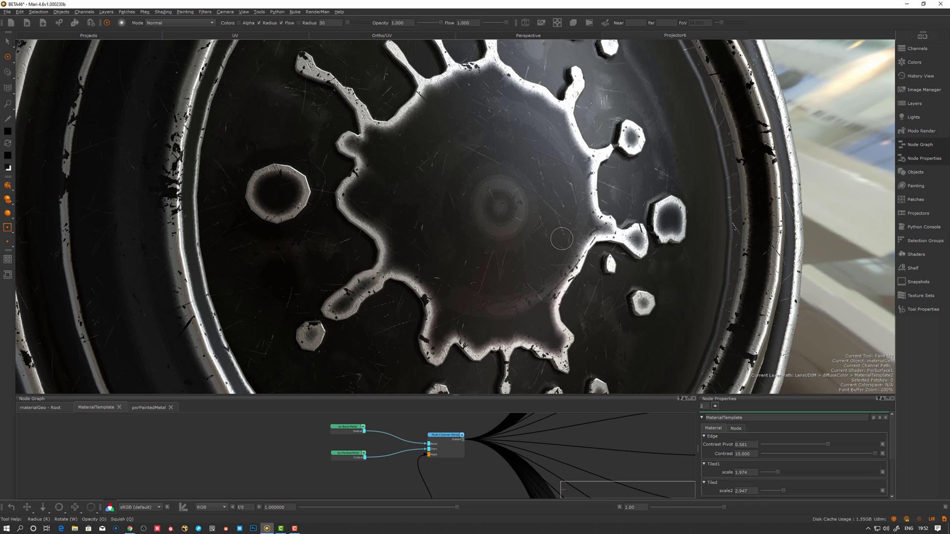
# Step: Zoom the paint buffer out to 76% and fit the whole shader ball inside its frame using the Paint tool's view
pyautogui.press('z')
pyautogui.moveTo(560, 238); pyautogui.dragTo(58, 143)
pyautogui.scroll(-1, 58, 144)
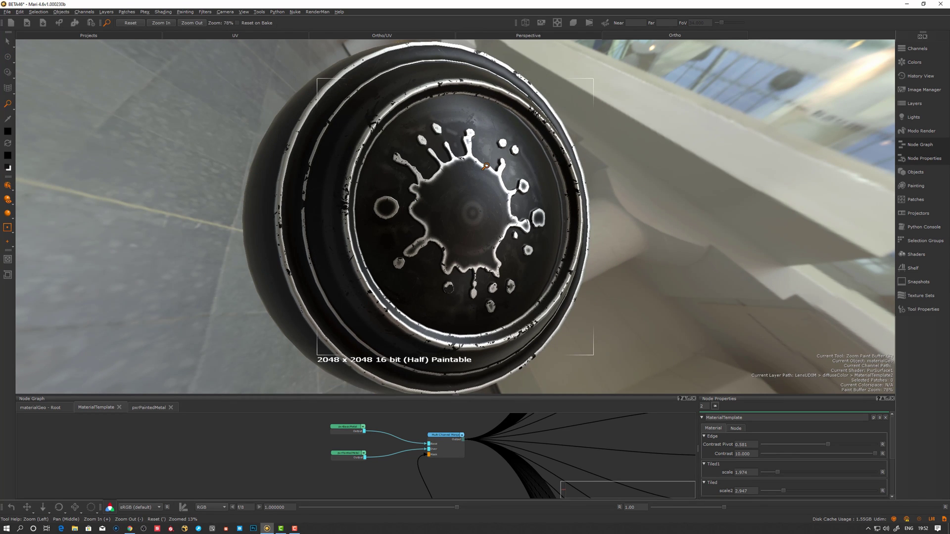
pyautogui.press('p')
pyautogui.keyDown('alt'); pyautogui.moveTo(426, 187); pyautogui.dragTo(356, 188, button='right'); pyautogui.keyUp('alt')
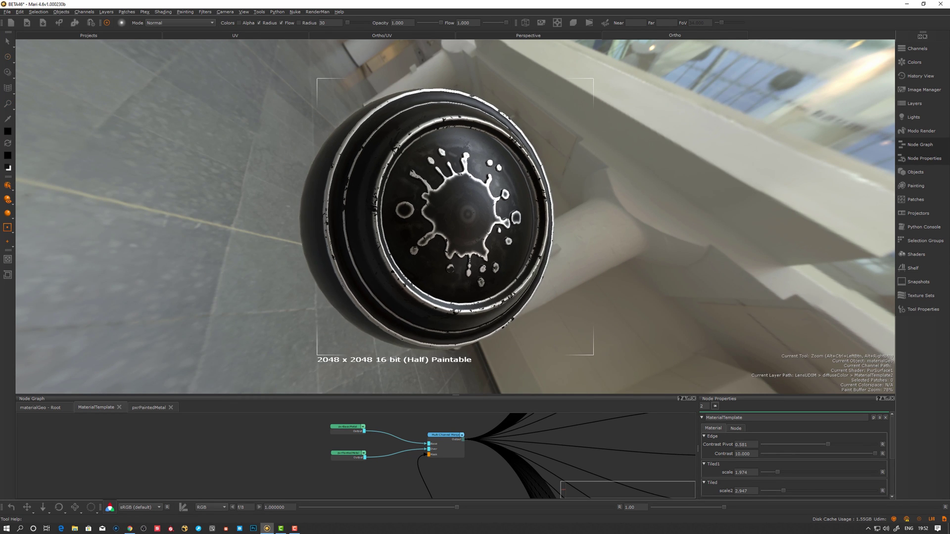
pyautogui.keyDown('alt'); pyautogui.moveTo(626, 194); pyautogui.dragTo(663, 196, button='middle'); pyautogui.keyUp('alt')
pyautogui.moveTo(549, 198)
pyautogui.keyDown('alt'); pyautogui.mouseDown(button='right')
pyautogui.moveTo(571, 201)
pyautogui.moveTo(510, 195)
pyautogui.moveTo(545, 217)
pyautogui.moveTo(540, 211)
pyautogui.mouseUp(button='right'); pyautogui.keyUp('alt')
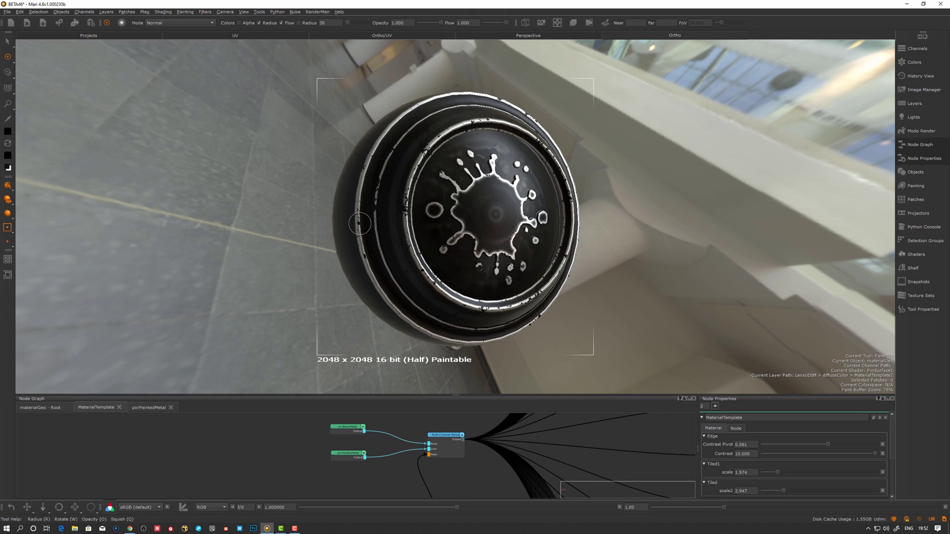
pyautogui.keyDown('alt'); pyautogui.moveTo(602, 250); pyautogui.dragTo(599, 252); pyautogui.keyUp('alt')
pyautogui.click(8, 11)
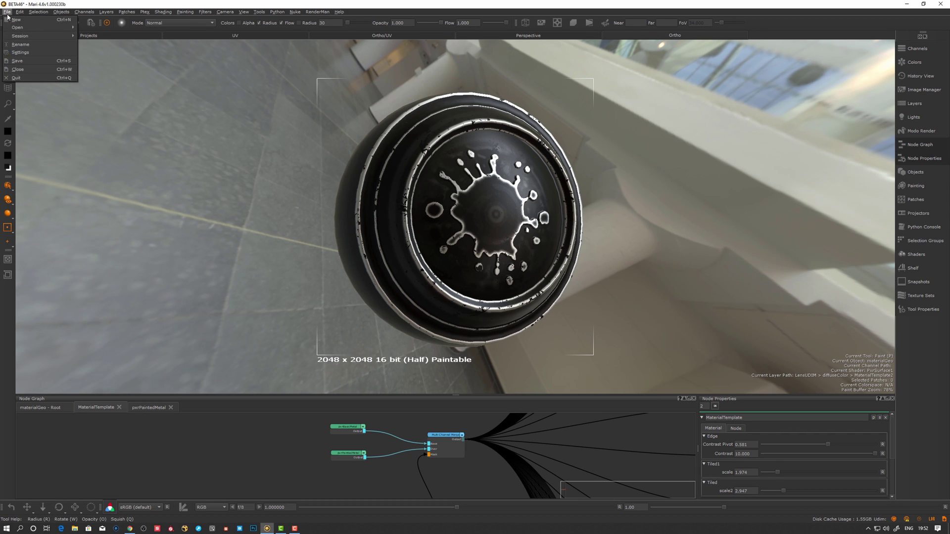
pyautogui.click(9, 25)
pyautogui.click(550, 77)
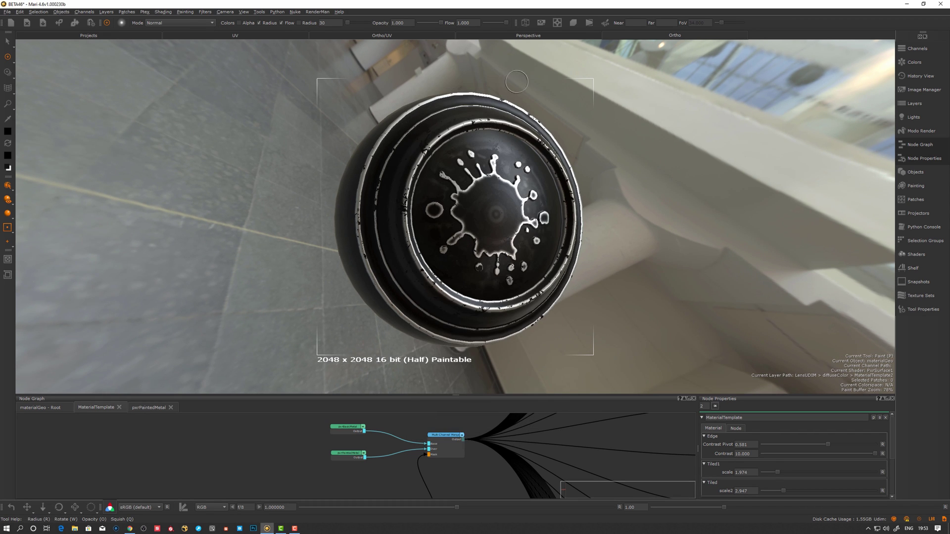
# Step: Set the projector file in the material thumbnail preferences to swatchcamera.mpr from the materialswatches folder
pyautogui.click(20, 11)
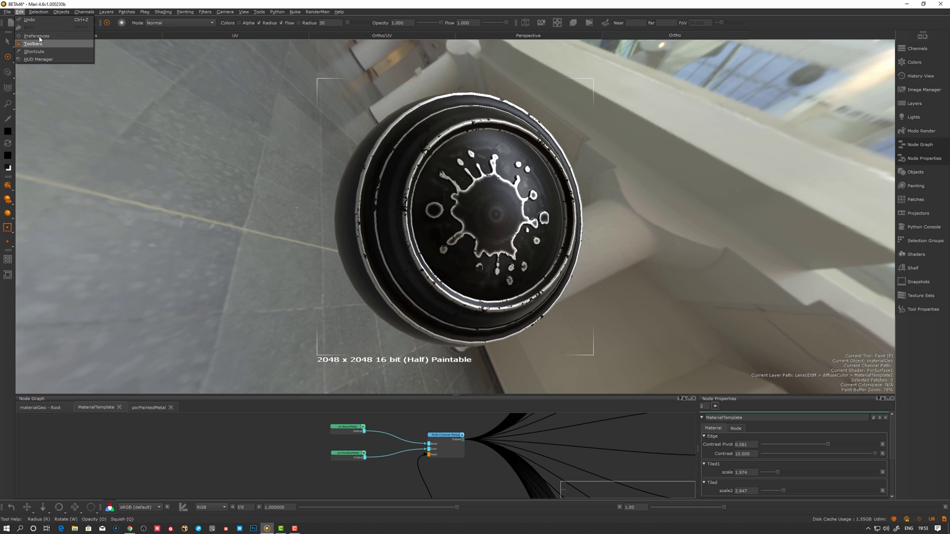
pyautogui.click(40, 37)
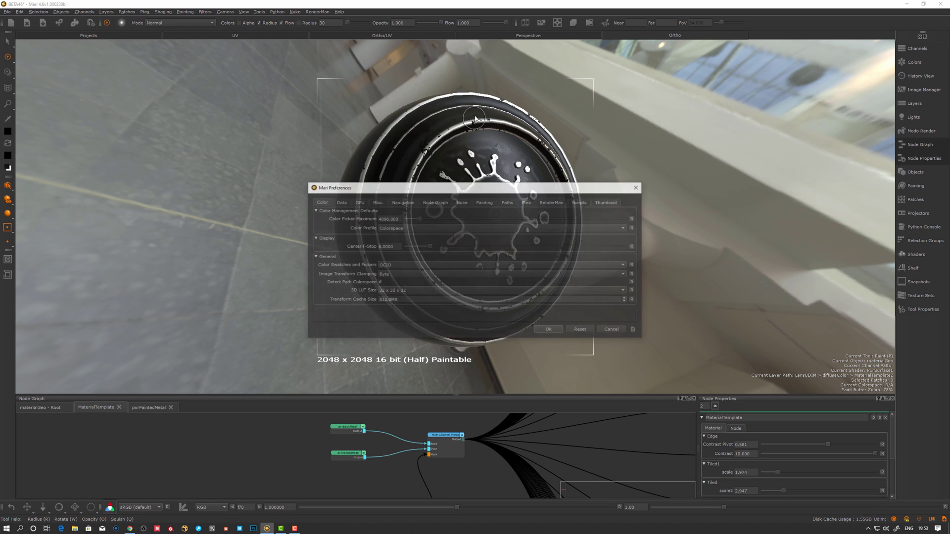
pyautogui.click(607, 202)
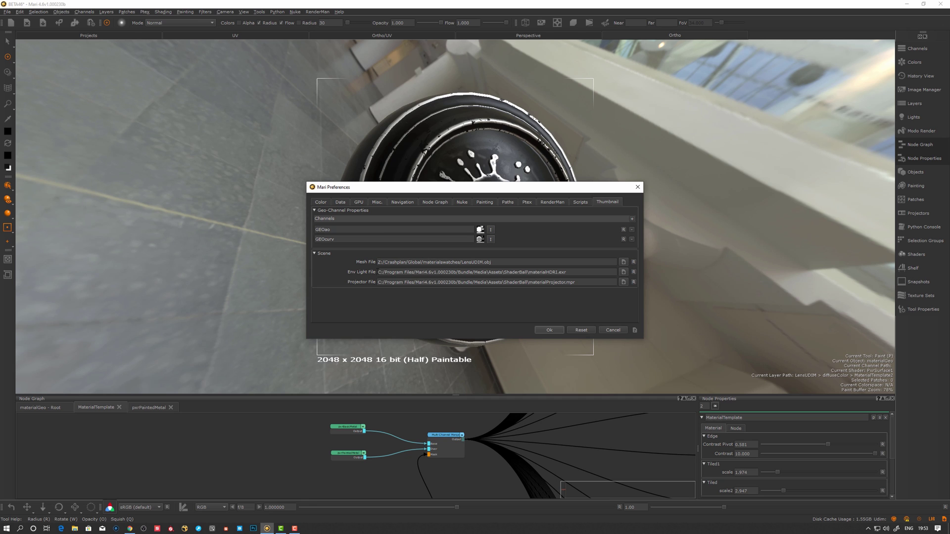
pyautogui.click(623, 282)
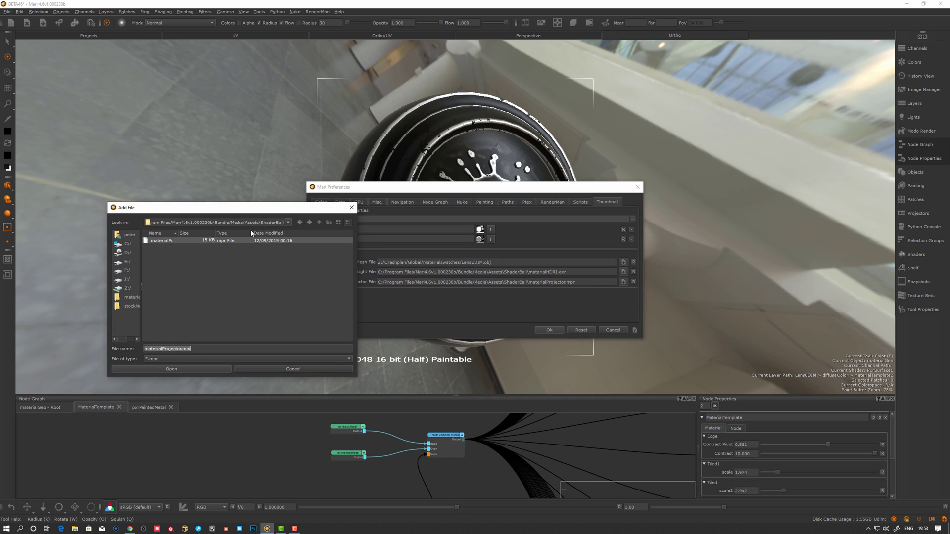
pyautogui.click(288, 223)
pyautogui.click(289, 223)
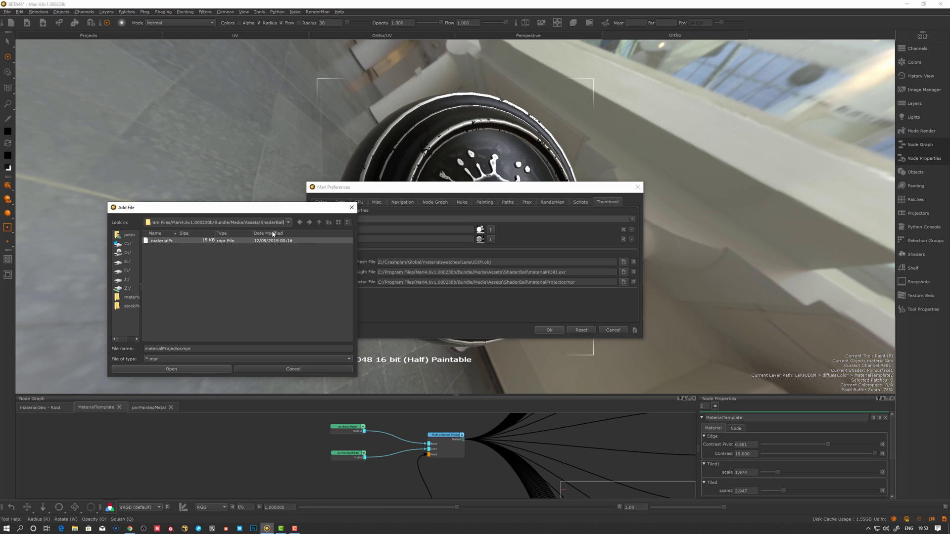
pyautogui.moveTo(140, 290); pyautogui.dragTo(187, 290)
pyautogui.click(138, 305)
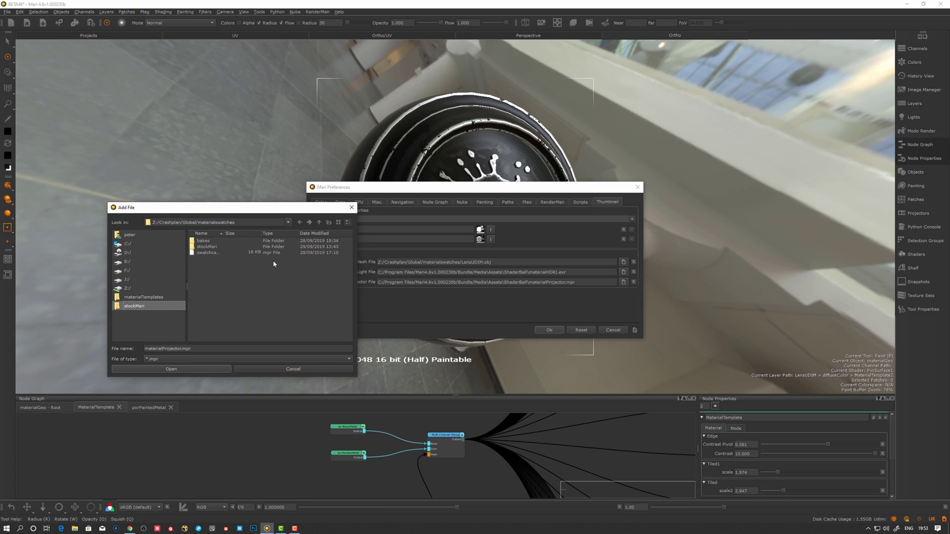
pyautogui.click(208, 253)
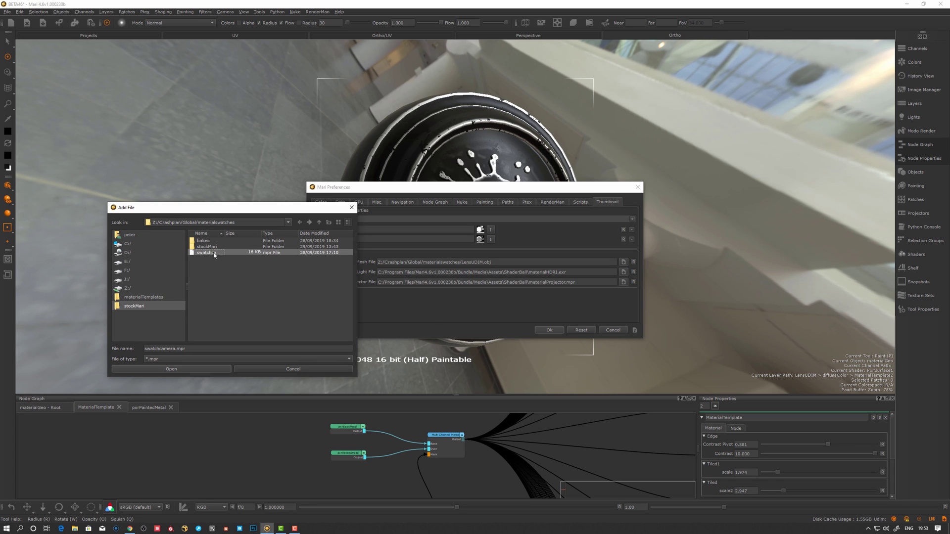
pyautogui.click(167, 369)
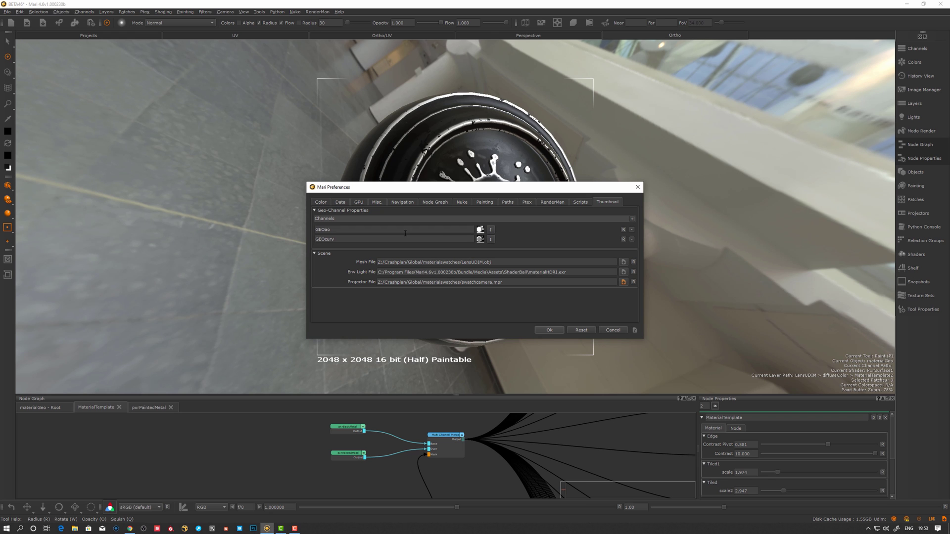
# Step: Import the baked GEOao and GEOcurv TIF sequences from the bakes folder into their matching thumbnail geo-channels and accept the preferences
pyautogui.click(491, 231)
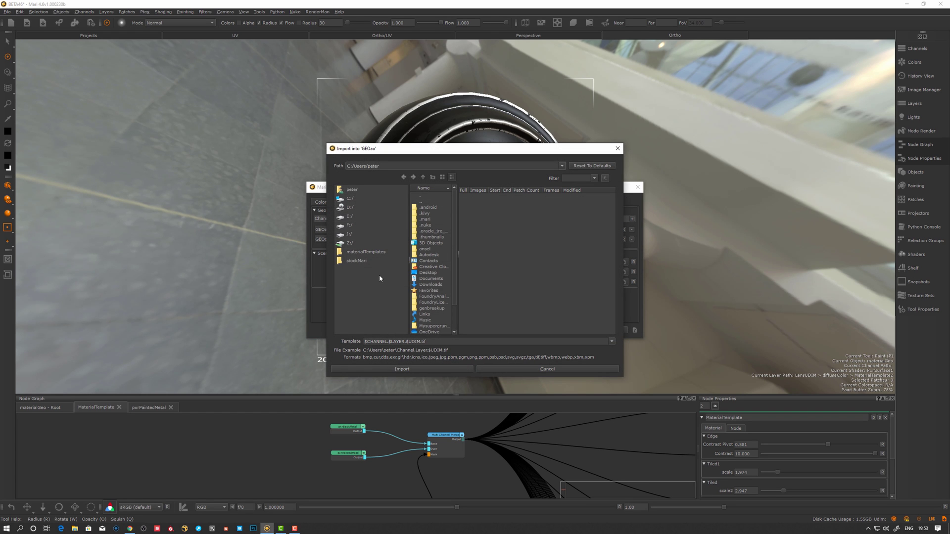
pyautogui.click(363, 262)
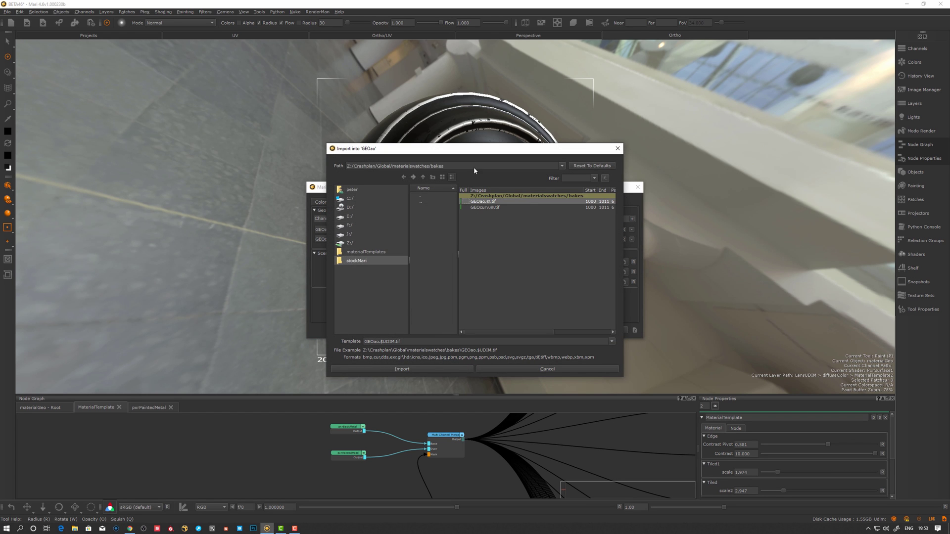
pyautogui.moveTo(472, 152); pyautogui.dragTo(532, 172)
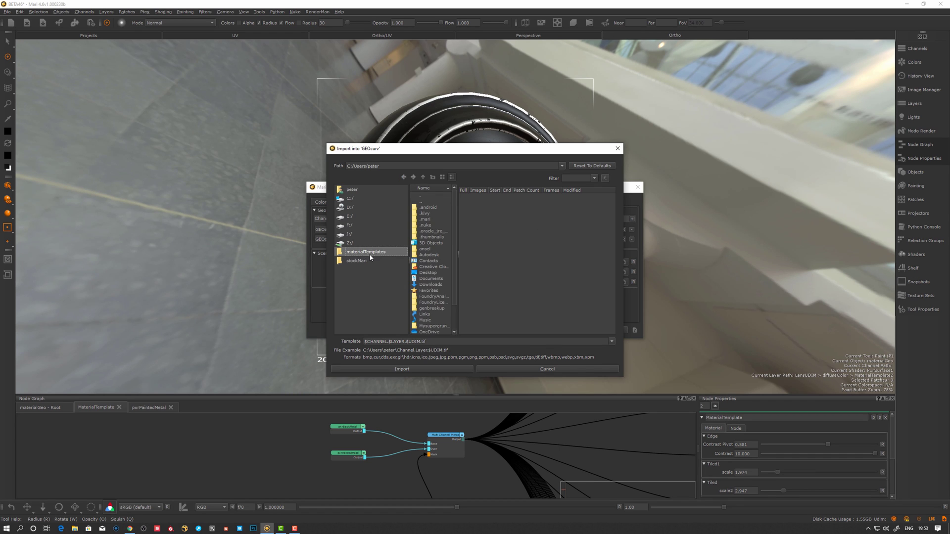
pyautogui.click(434, 370)
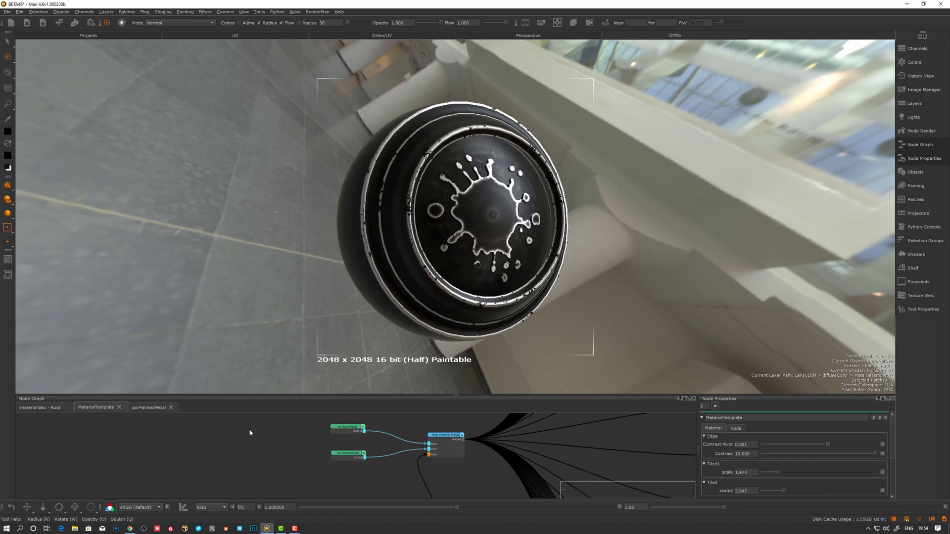
# Step: Rename the MaterialTemplate node in the root node graph as Test and export it as the material file Test.mma
pyautogui.click(32, 407)
pyautogui.moveTo(274, 460); pyautogui.dragTo(246, 456)
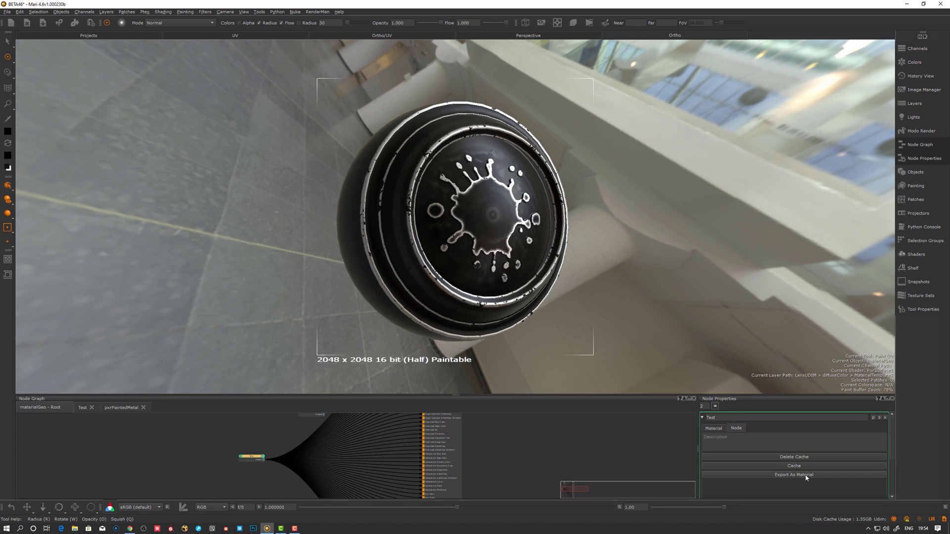
pyautogui.click(805, 476)
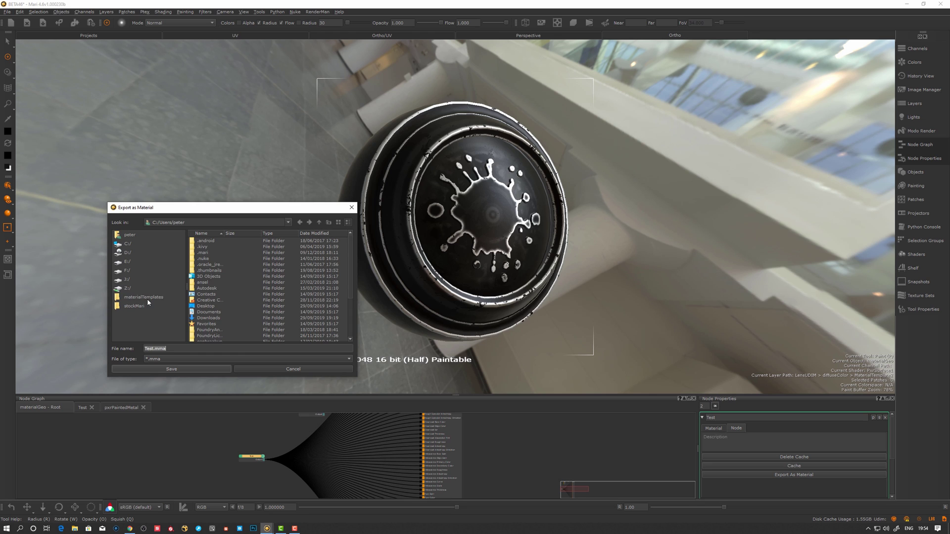
pyautogui.click(146, 297)
pyautogui.click(130, 235)
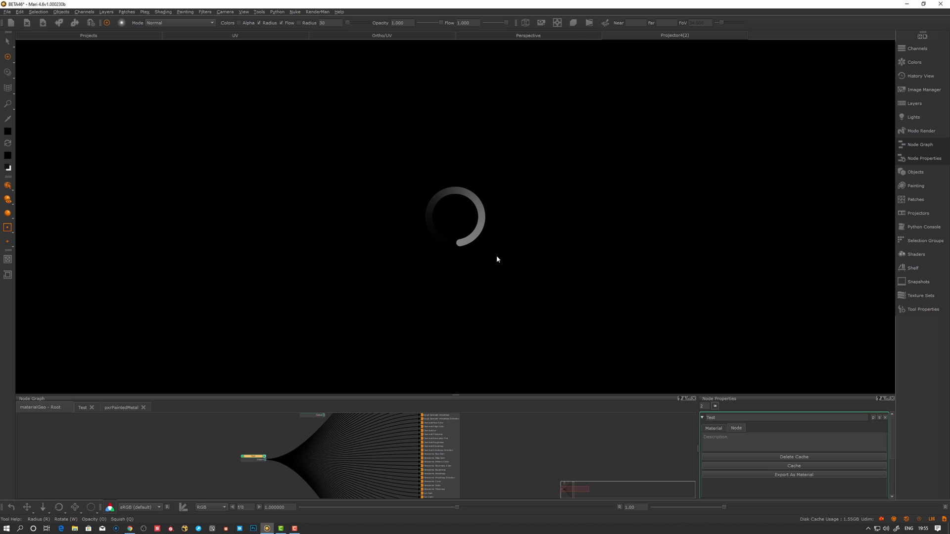
pyautogui.hotkey('ctrl', 'z')
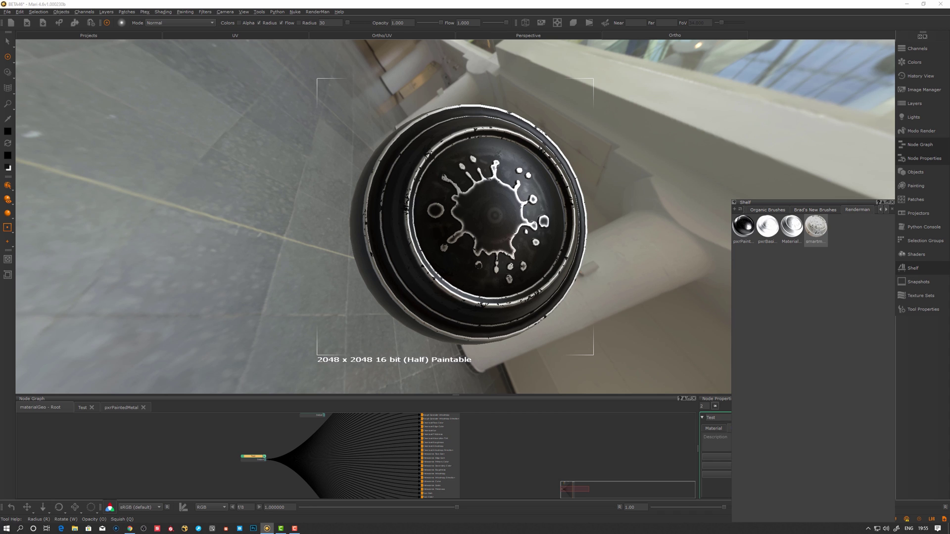
# Step: Add the exported Test material from its folder to the Renderman shelf and make the Shelf palette taller
pyautogui.click(74, 529)
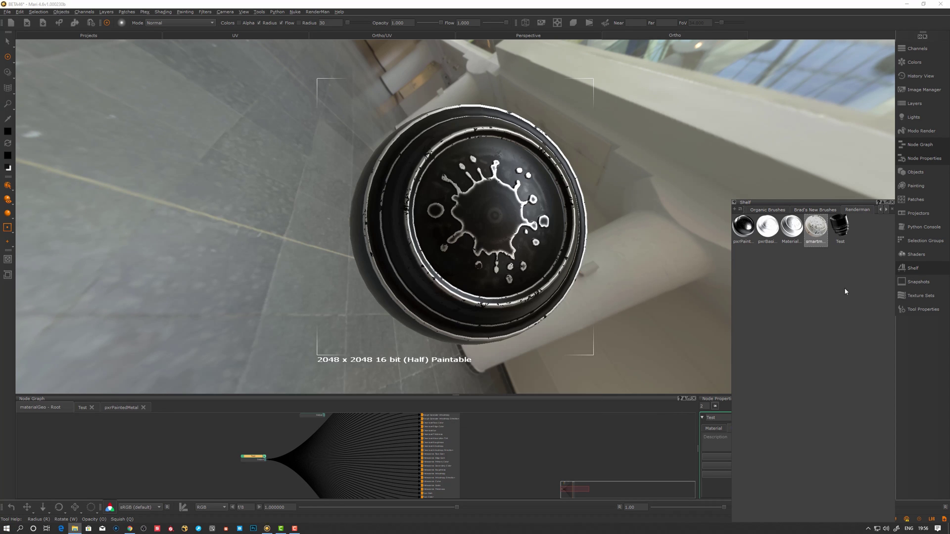
pyautogui.click(843, 230)
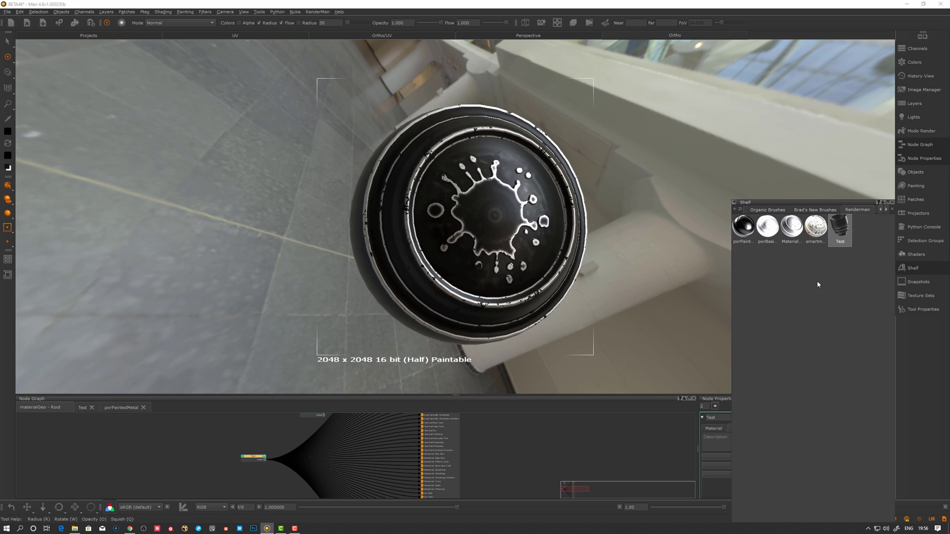
pyautogui.click(816, 235)
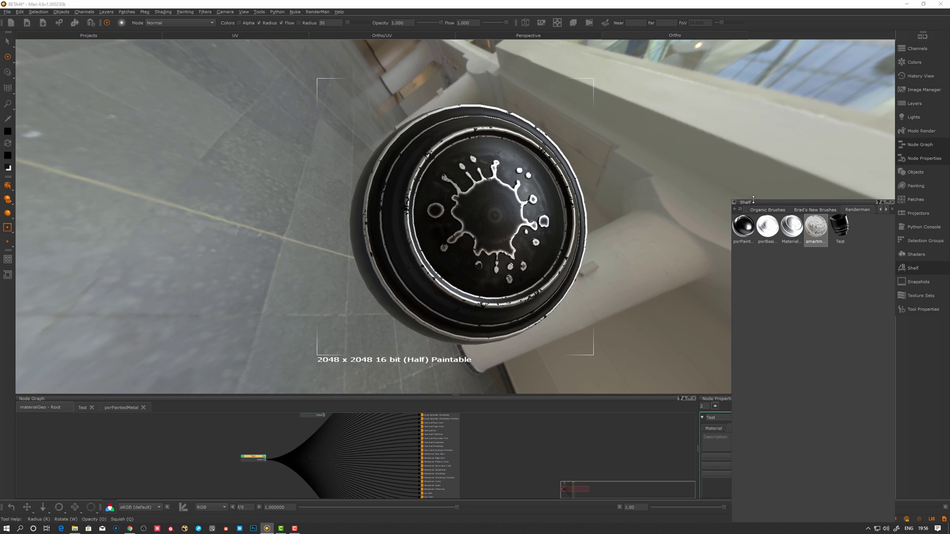
pyautogui.moveTo(753, 200); pyautogui.dragTo(764, 122)
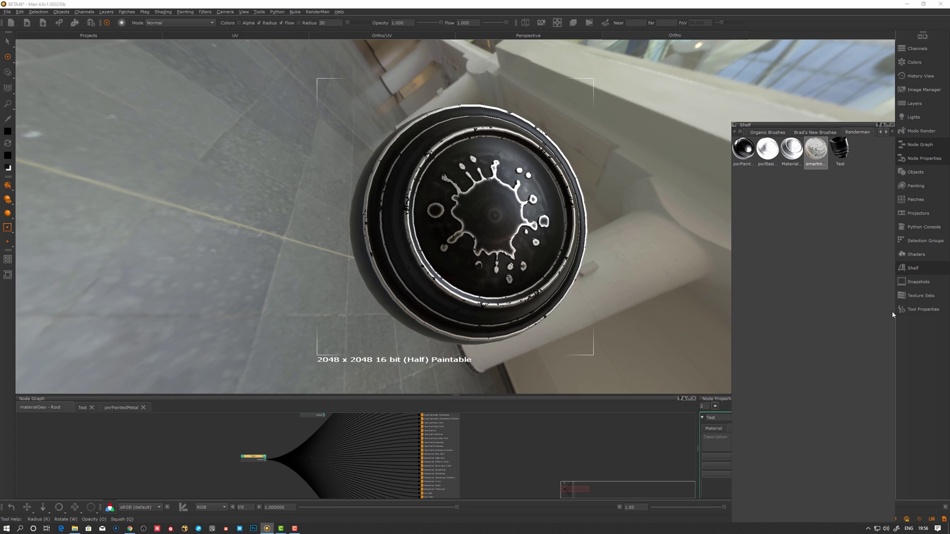
# Step: View the Megascans material thumbnails in the Texture Sets palette
pyautogui.click(921, 296)
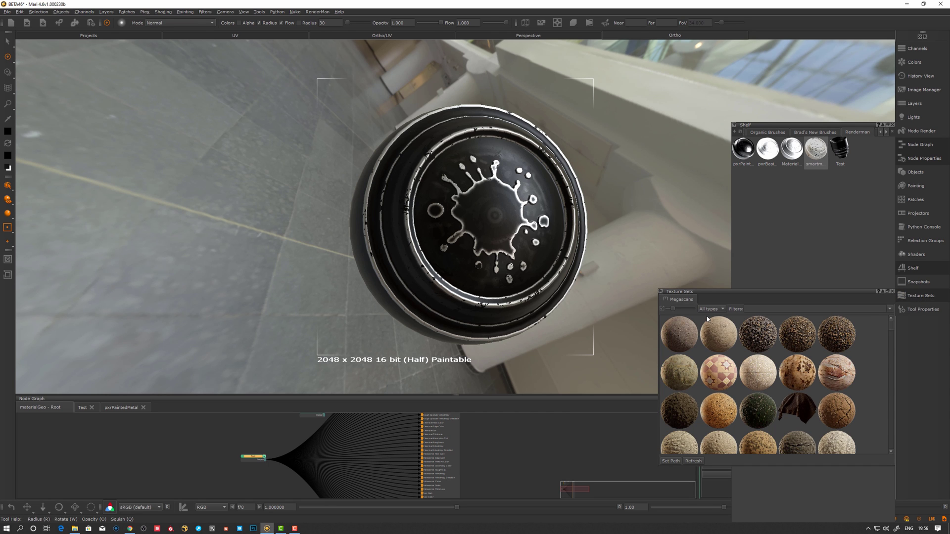
pyautogui.moveTo(670, 308)
pyautogui.mouseDown()
pyautogui.moveTo(690, 311)
pyautogui.moveTo(667, 312)
pyautogui.moveTo(679, 317)
pyautogui.mouseUp()
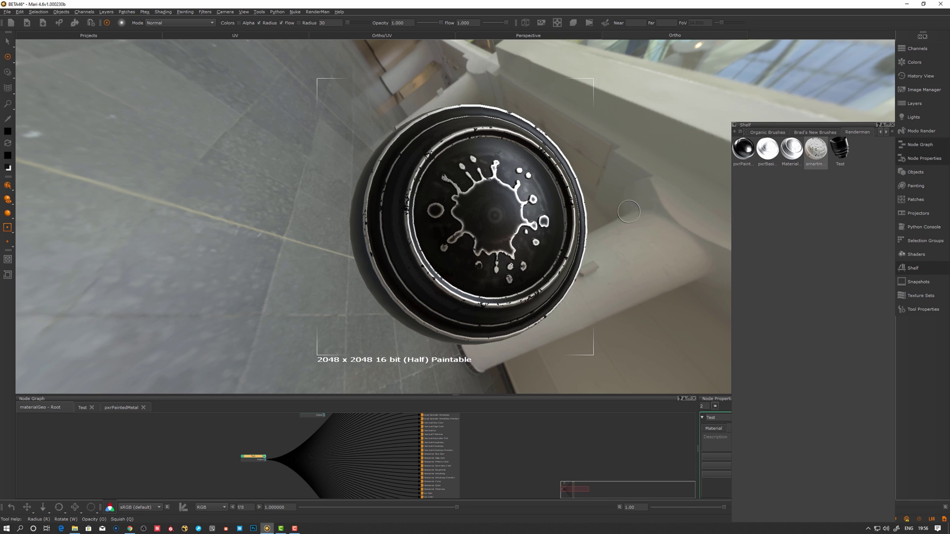
pyautogui.keyDown('alt'); pyautogui.moveTo(568, 259); pyautogui.dragTo(578, 259); pyautogui.keyUp('alt')
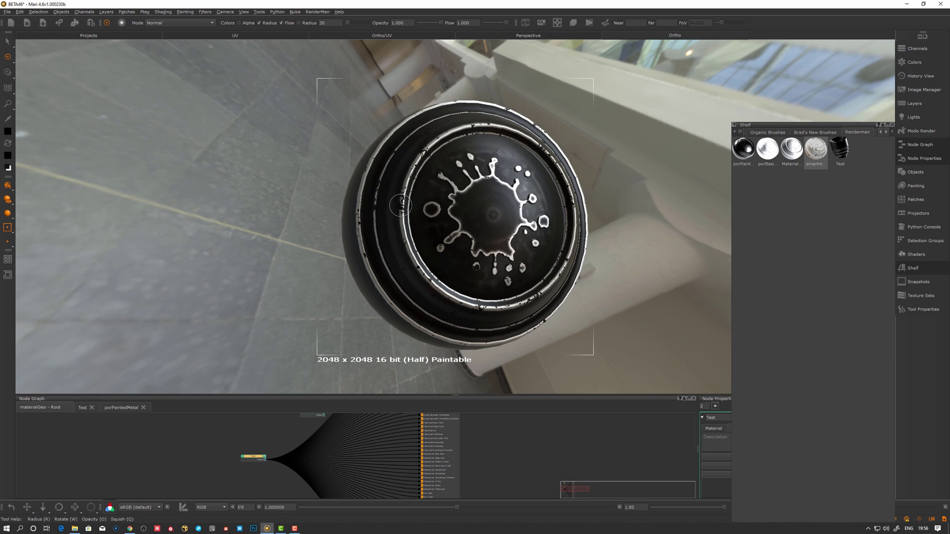
pyautogui.keyDown('alt'); pyautogui.moveTo(297, 219); pyautogui.dragTo(328, 229); pyautogui.keyUp('alt')
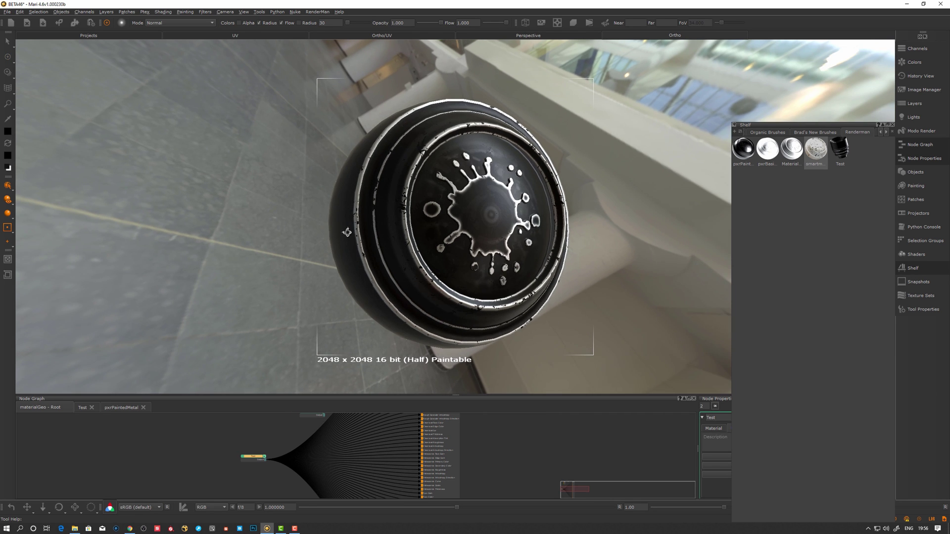
pyautogui.keyDown('alt'); pyautogui.moveTo(336, 229); pyautogui.dragTo(317, 229, button='right'); pyautogui.keyUp('alt')
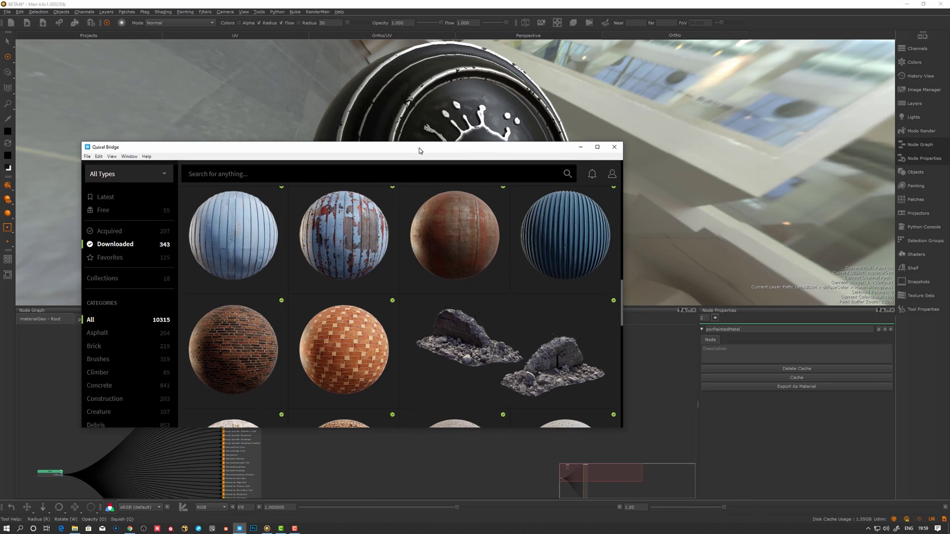
# Step: Switch to Quixel Bridge and examine the preview thumbnails of the downloaded Megascans assets
pyautogui.moveTo(419, 147); pyautogui.dragTo(409, 121)
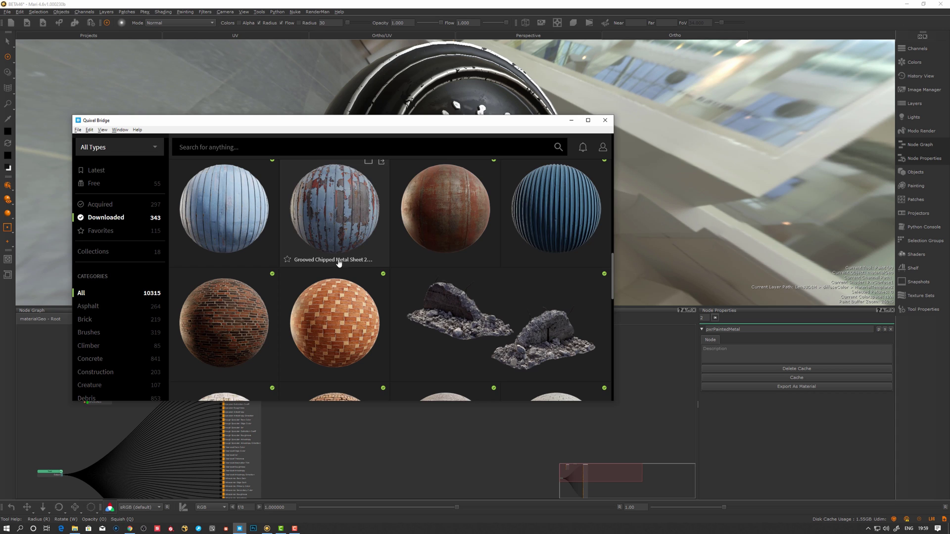
pyautogui.scroll(1, 436, 232)
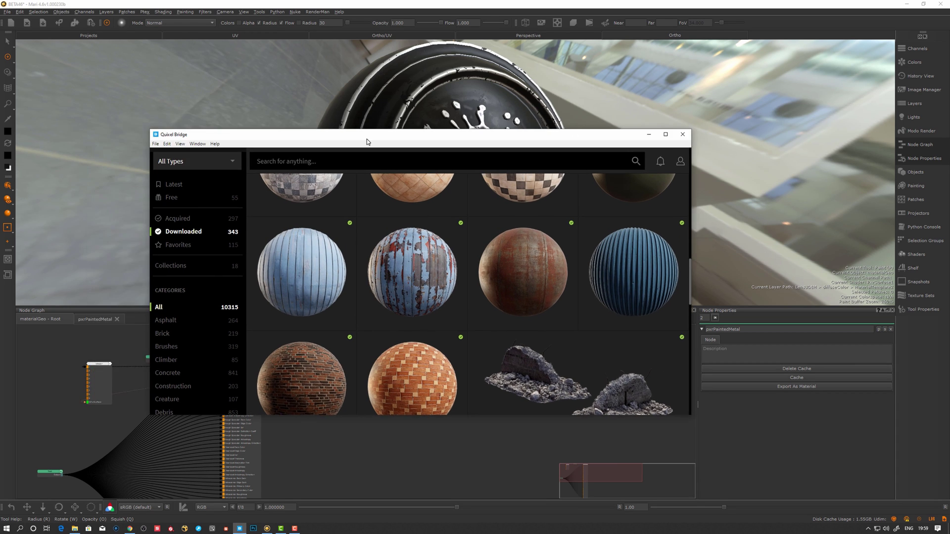
pyautogui.moveTo(366, 142); pyautogui.dragTo(295, 129)
pyautogui.moveTo(348, 239)
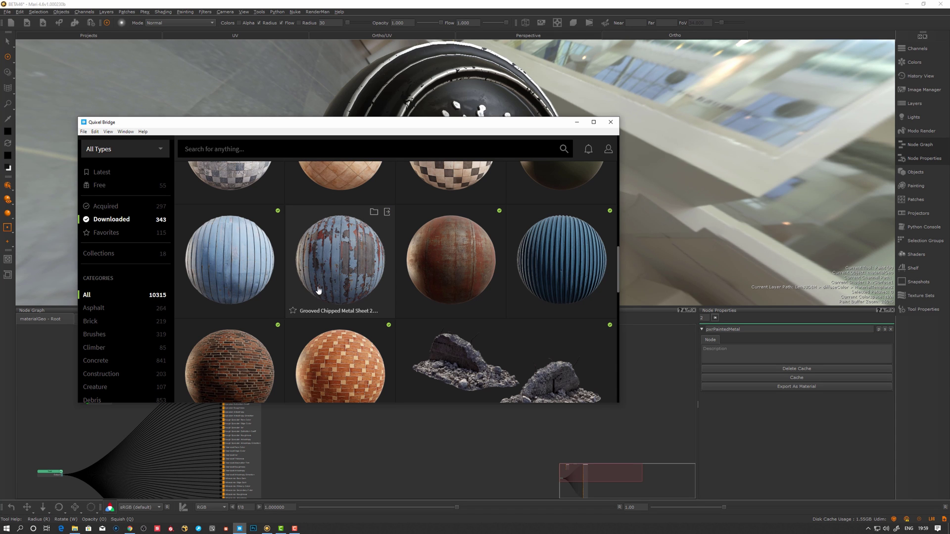
pyautogui.scroll(-5, 316, 289)
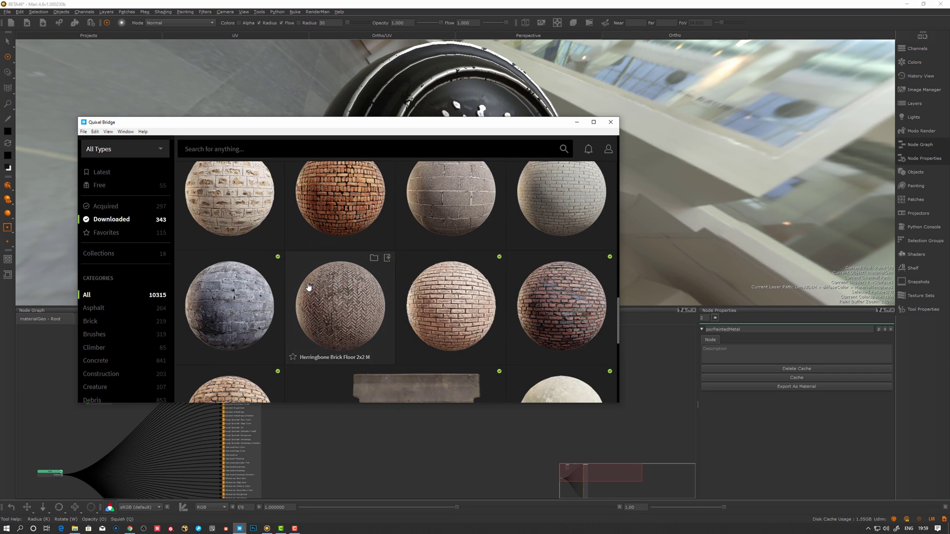
pyautogui.scroll(-5, 326, 289)
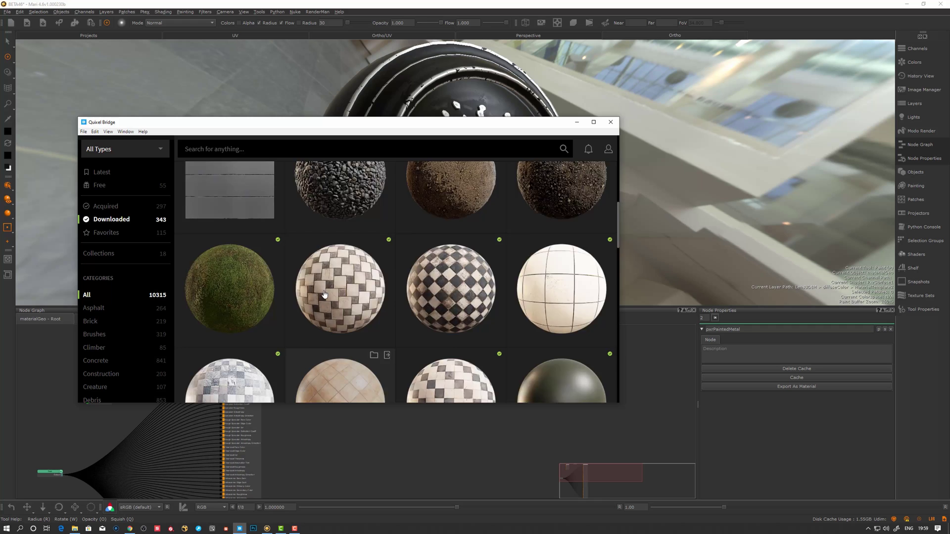
pyautogui.scroll(-10, 324, 294)
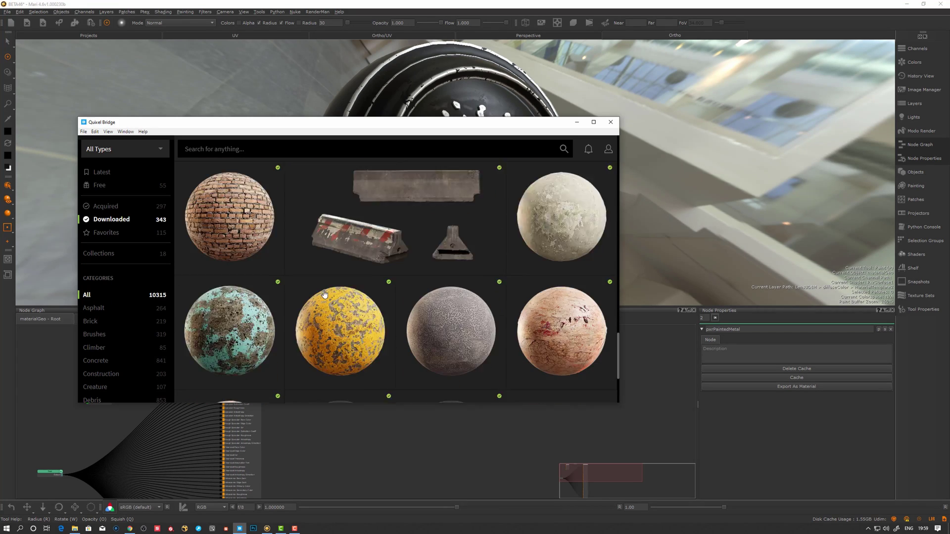
pyautogui.scroll(-10, 326, 296)
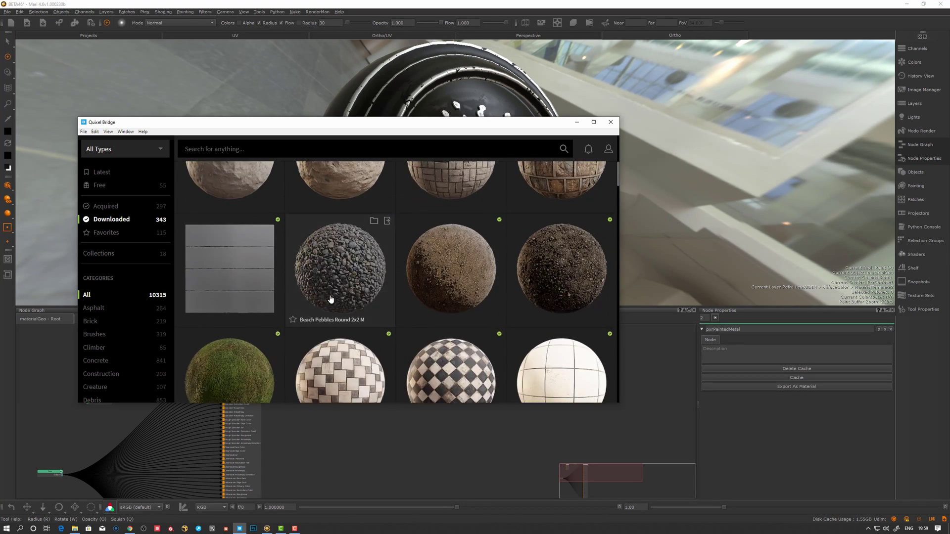
pyautogui.scroll(-5, 331, 299)
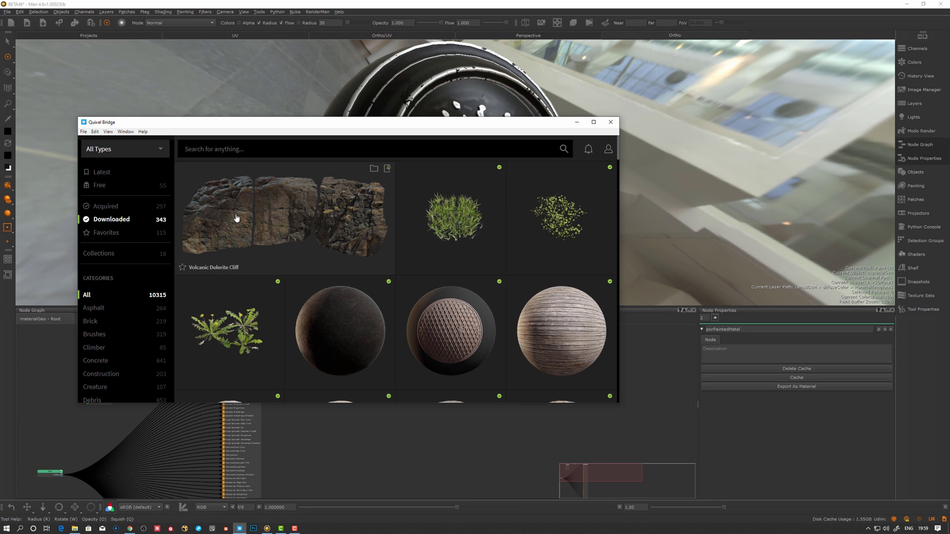
# Step: Find the Grooved Chipped Metal Sheet among the downloaded assets and open its folder of texture files
pyautogui.scroll(-8, 307, 274)
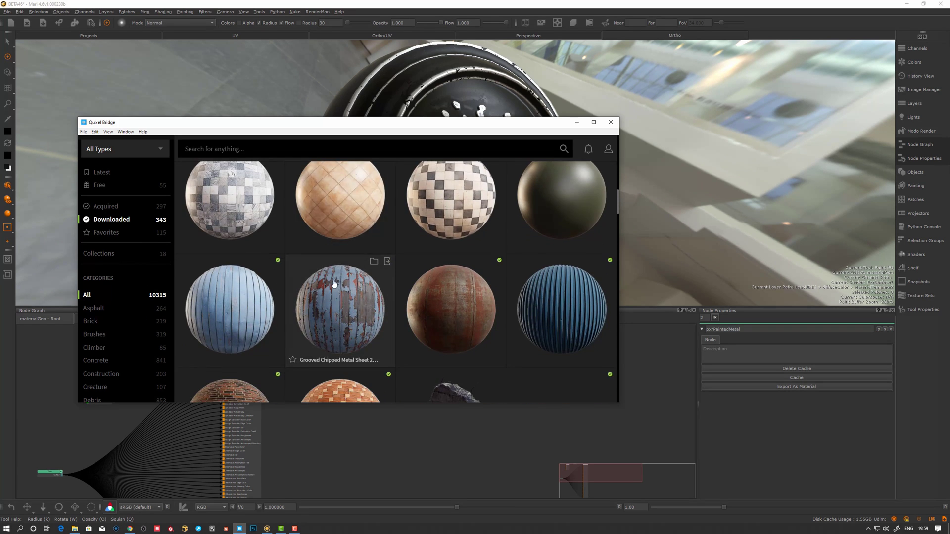
pyautogui.scroll(-2, 341, 277)
pyautogui.scroll(2, 366, 267)
pyautogui.click(373, 262)
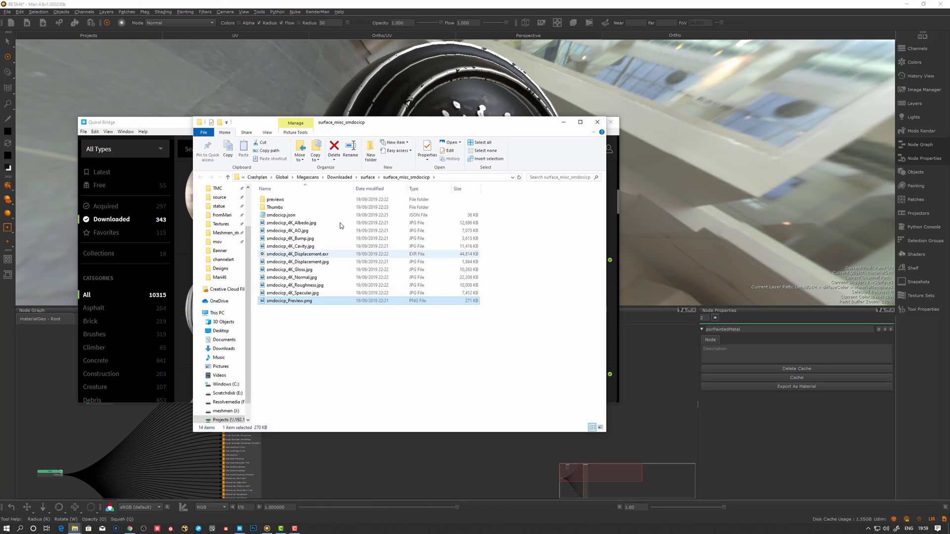
# Step: Open the smdocicp 4K Albedo map and page through the material's texture maps up to the preview image
pyautogui.doubleClick(340, 222)
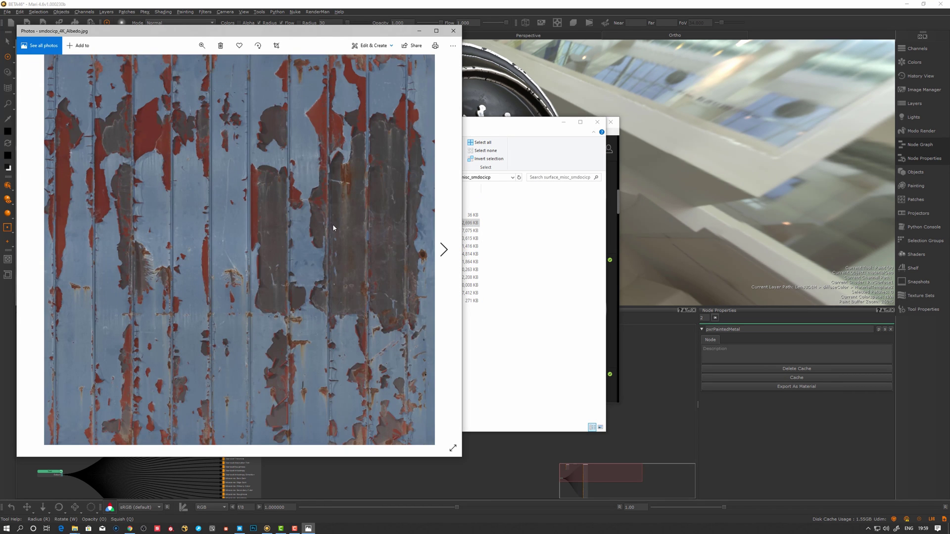
pyautogui.click(443, 250)
pyautogui.click(443, 250)
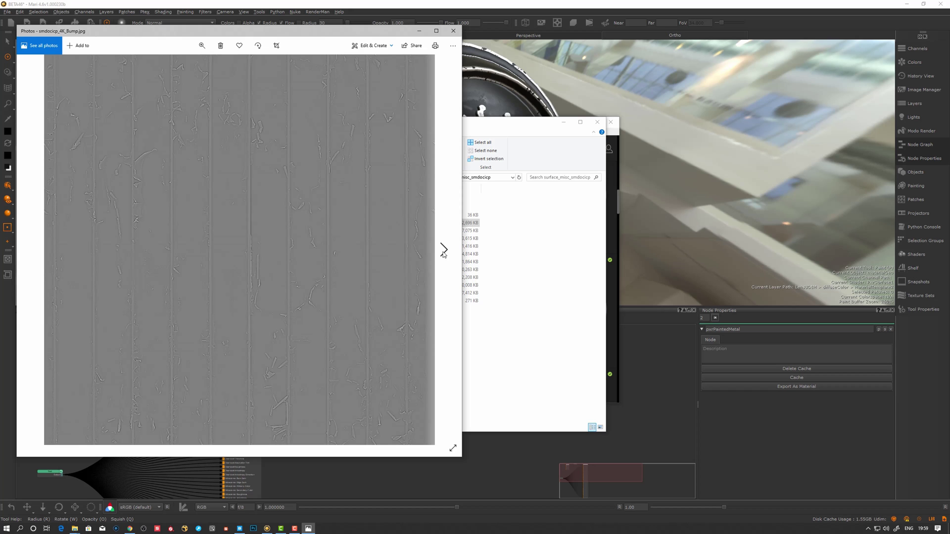
pyautogui.click(443, 250)
pyautogui.click(444, 251)
pyautogui.click(443, 252)
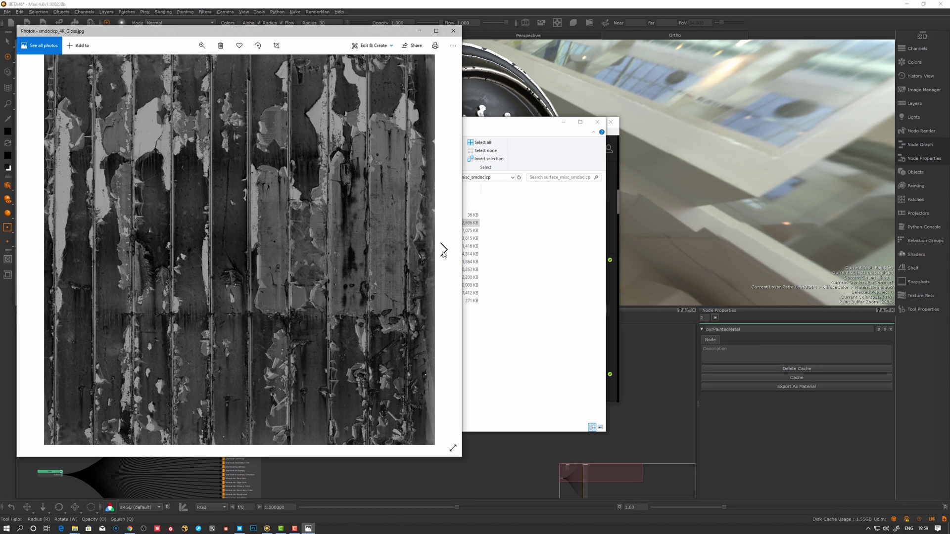
pyautogui.click(443, 251)
pyautogui.click(443, 250)
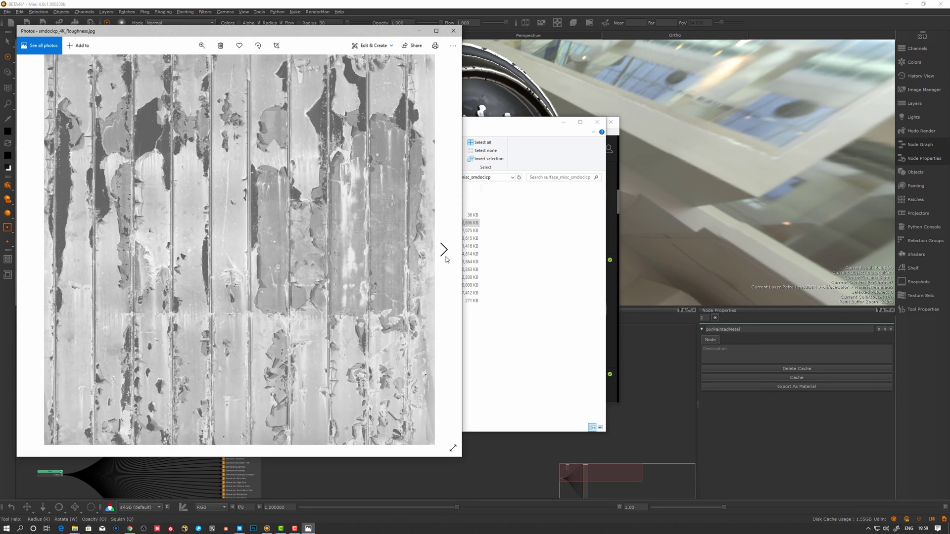
pyautogui.click(444, 252)
pyautogui.click(443, 252)
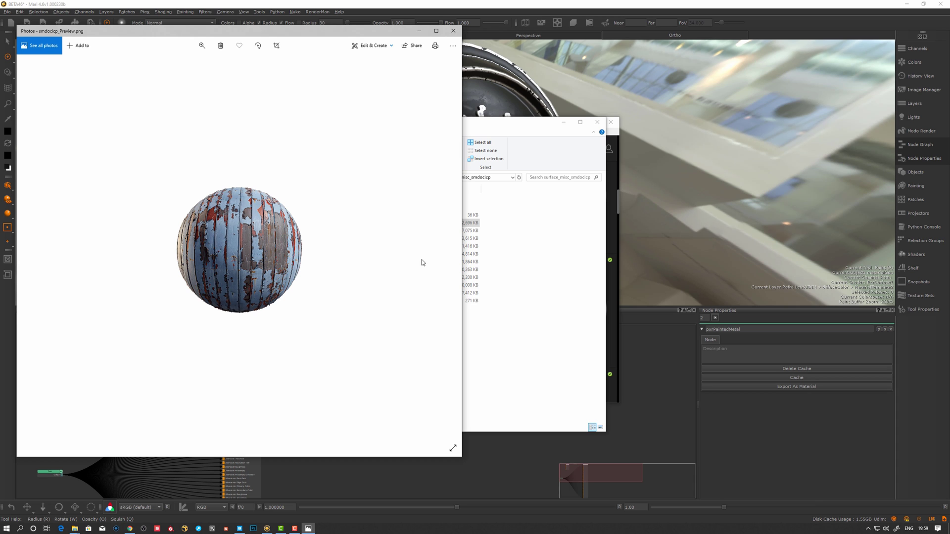
pyautogui.click(454, 30)
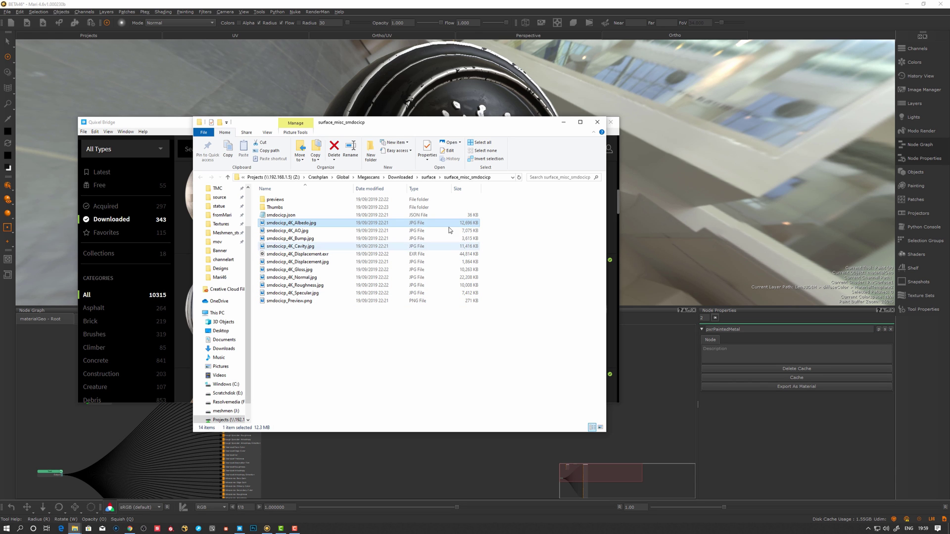
# Step: Close the texture folder window and reposition the Quixel Bridge window slightly higher
pyautogui.moveTo(479, 127); pyautogui.dragTo(476, 181)
pyautogui.click(594, 175)
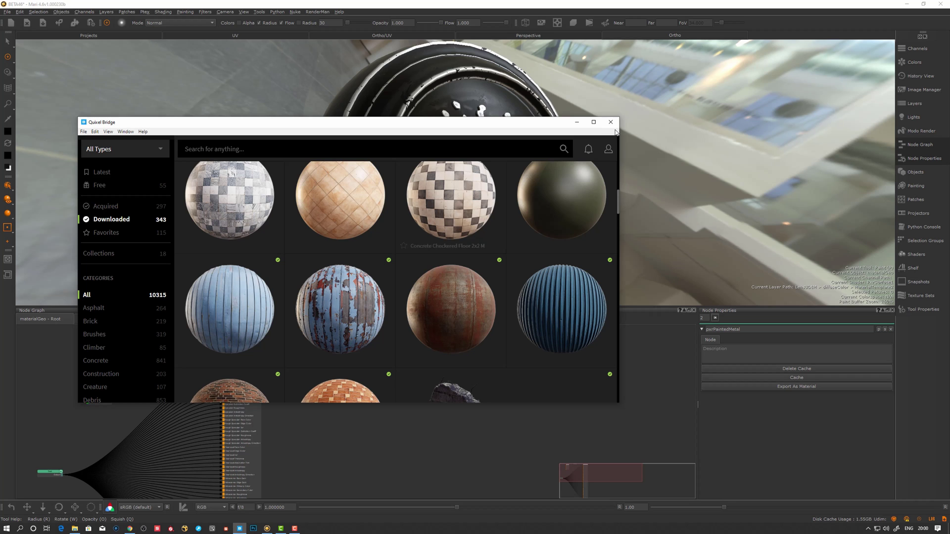
pyautogui.moveTo(467, 124); pyautogui.dragTo(459, 97)
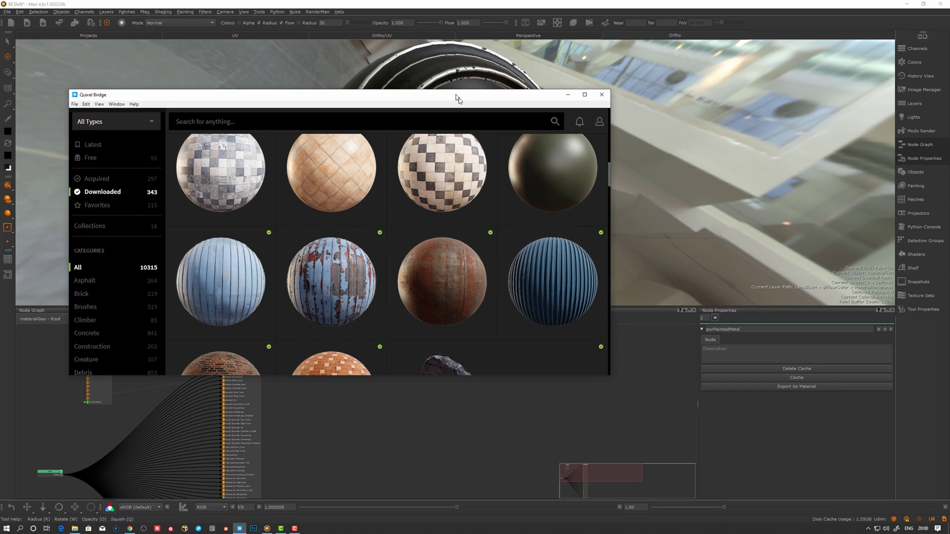
# Step: Switch back to Mari, open the Material Ingest Tool and make its window taller to show more streams
pyautogui.click(259, 13)
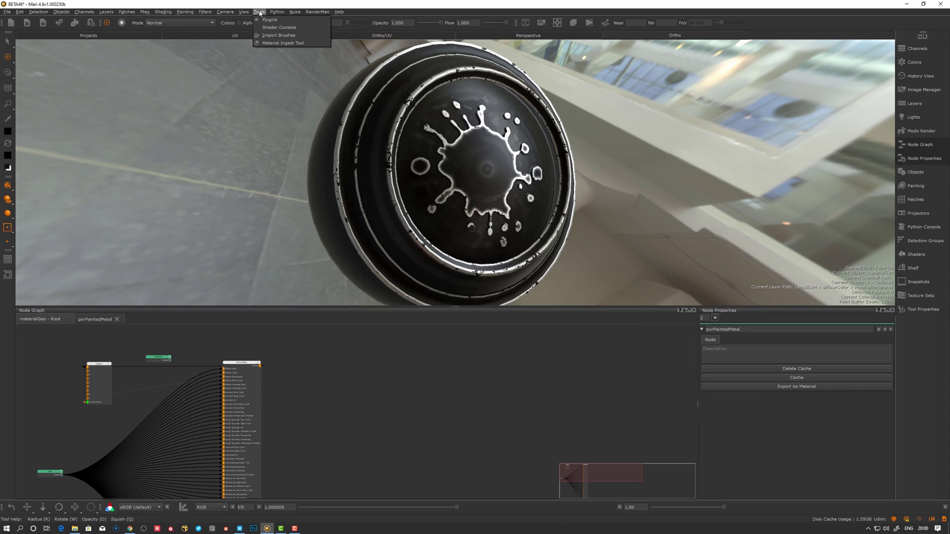
pyautogui.click(272, 43)
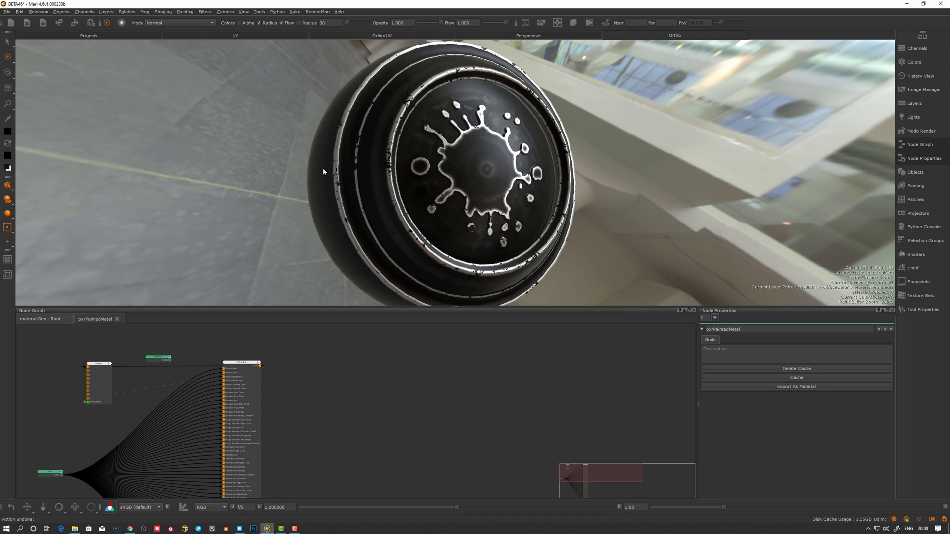
pyautogui.moveTo(499, 148); pyautogui.dragTo(444, 134)
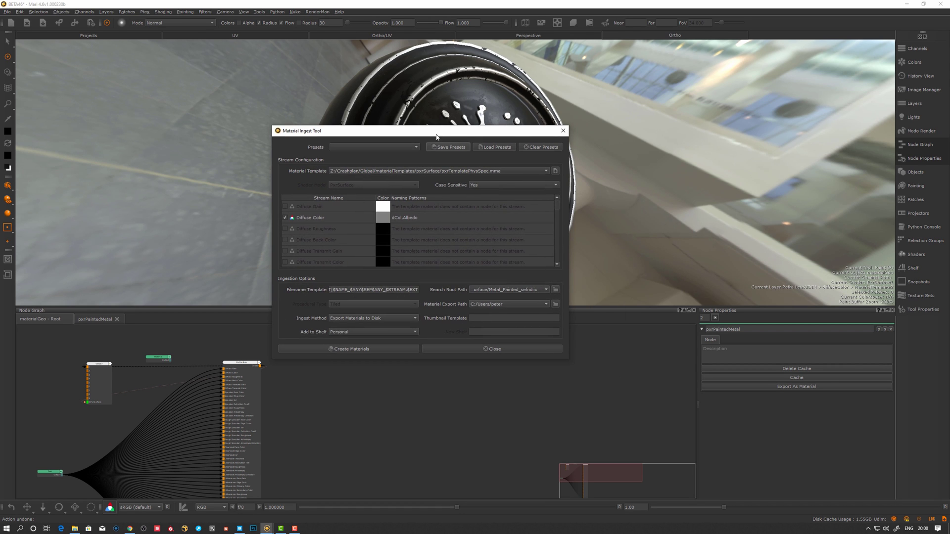
pyautogui.moveTo(422, 360); pyautogui.dragTo(424, 517)
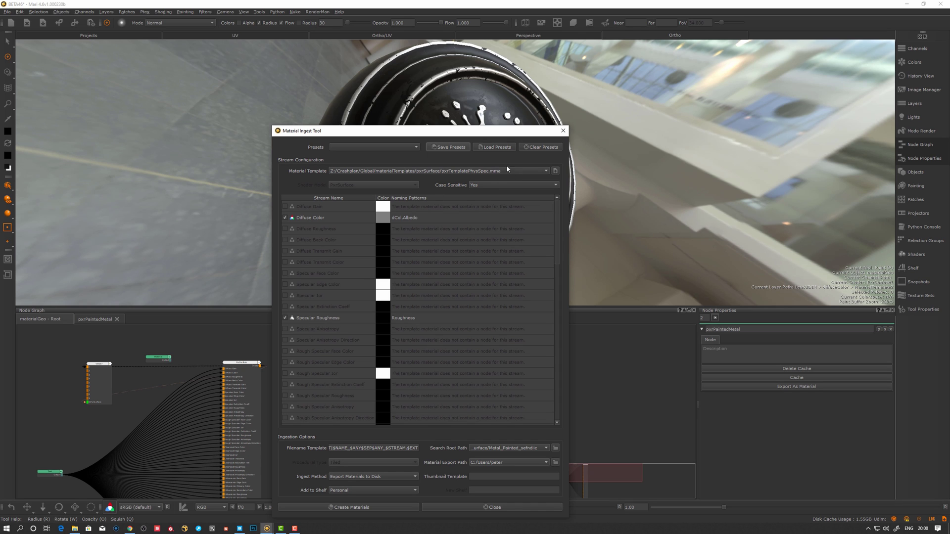
pyautogui.moveTo(422, 136); pyautogui.dragTo(382, 86)
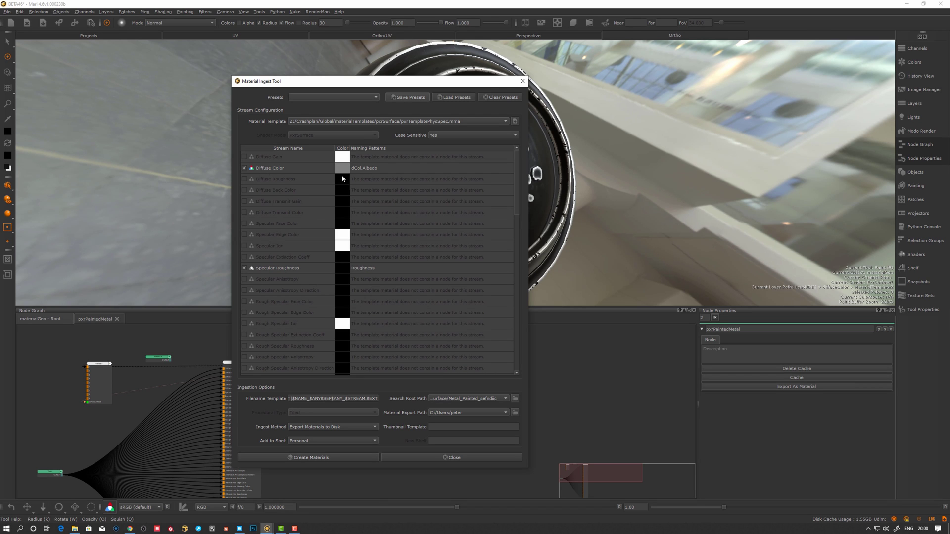
# Step: Review the stream naming patterns for the pxrTemplatePhysSpec material template and close the Material Ingest Tool
pyautogui.scroll(-15, 387, 273)
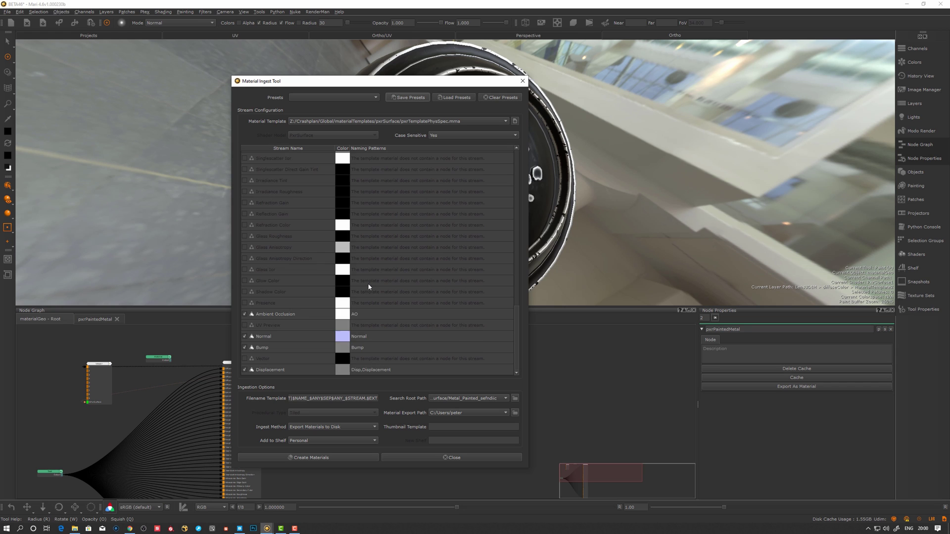
pyautogui.scroll(15, 366, 277)
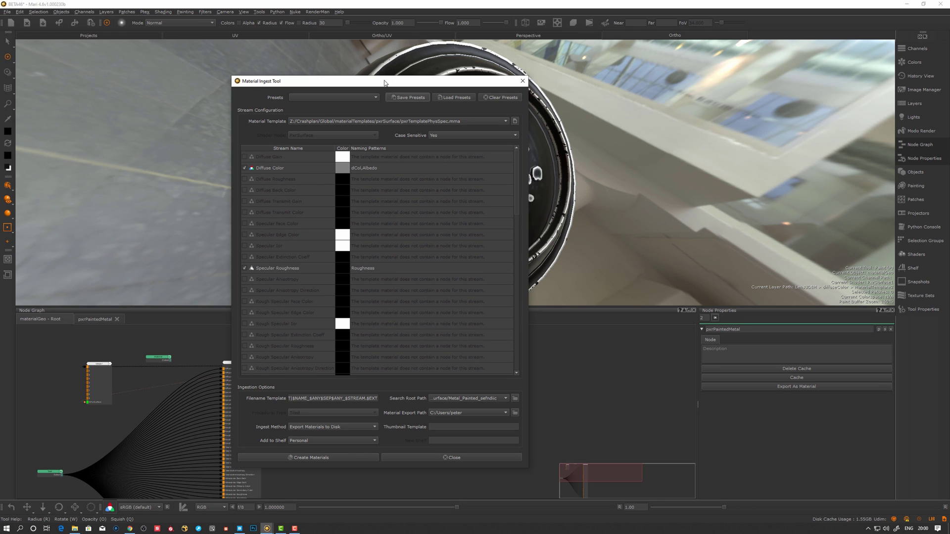
pyautogui.moveTo(389, 81); pyautogui.dragTo(368, 81)
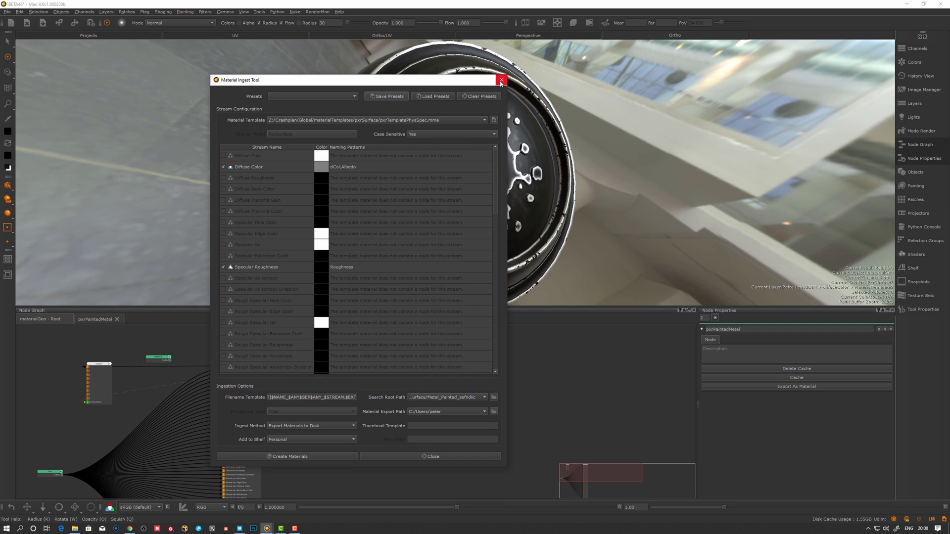
pyautogui.moveTo(501, 83); pyautogui.dragTo(494, 79)
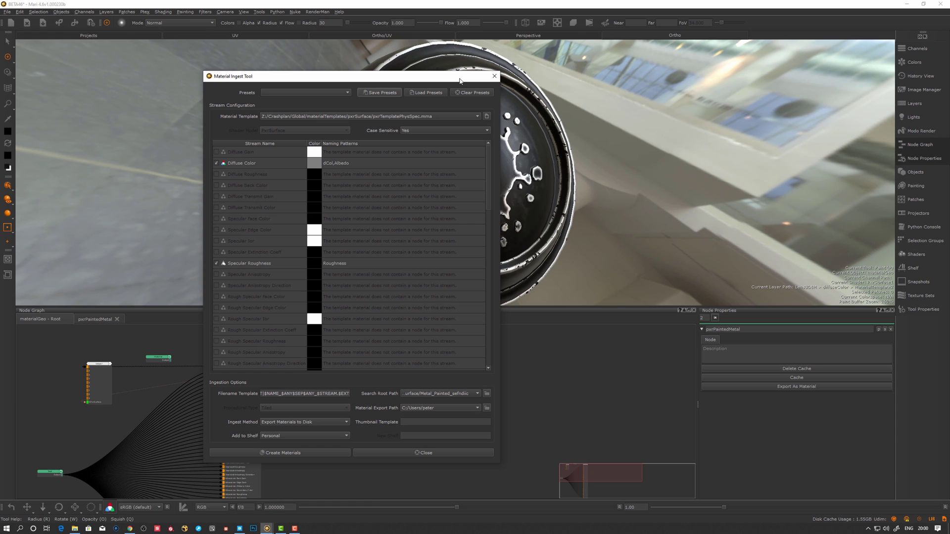
pyautogui.moveTo(456, 83); pyautogui.dragTo(449, 81)
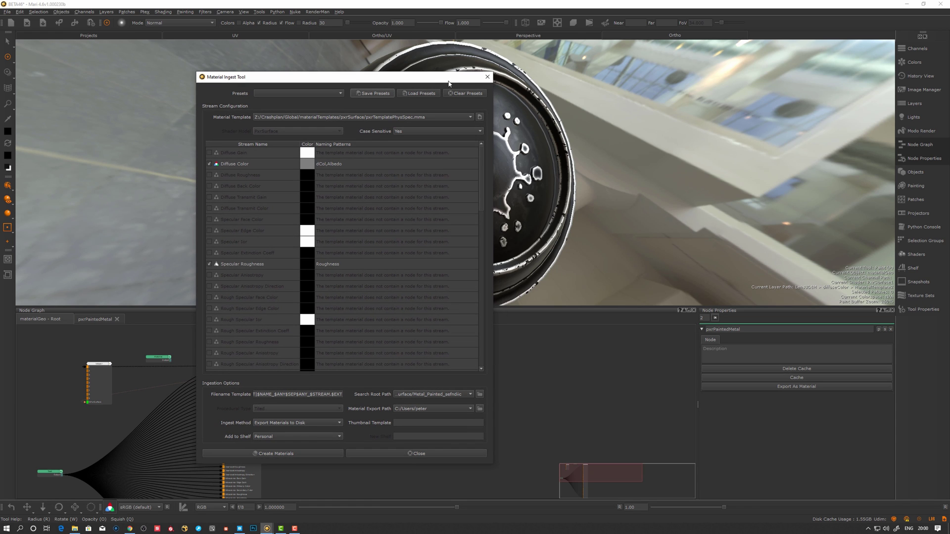
pyautogui.click(487, 77)
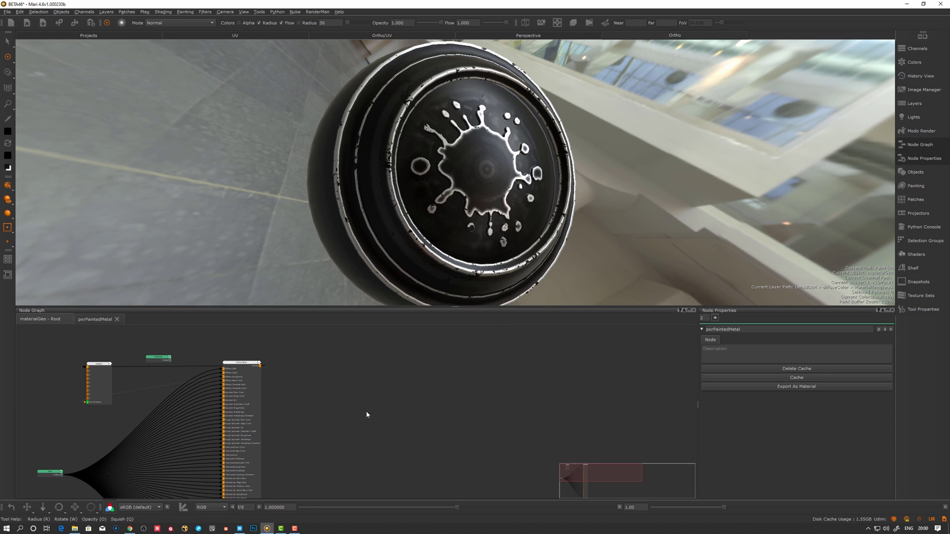
# Step: Import the material pxrTemplatePhysSpec.mma from the materialTemplates/pxrSurface folder into the node graph
pyautogui.rightClick(367, 369)
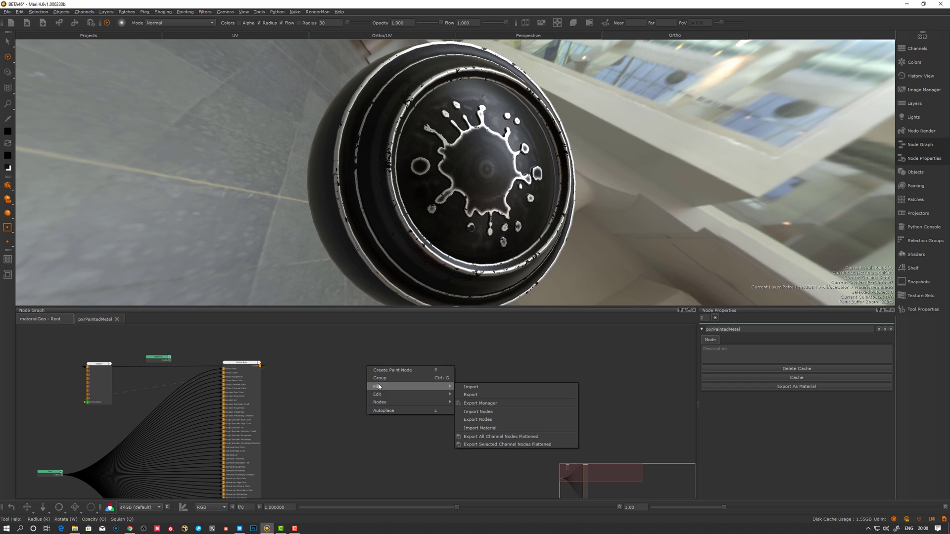
pyautogui.click(355, 387)
pyautogui.rightClick(364, 344)
pyautogui.moveTo(390, 365)
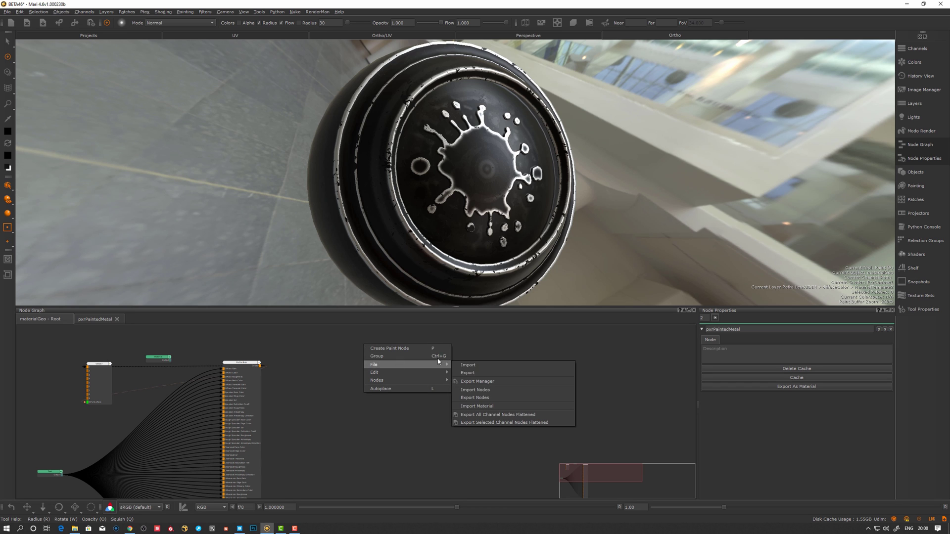
pyautogui.click(482, 406)
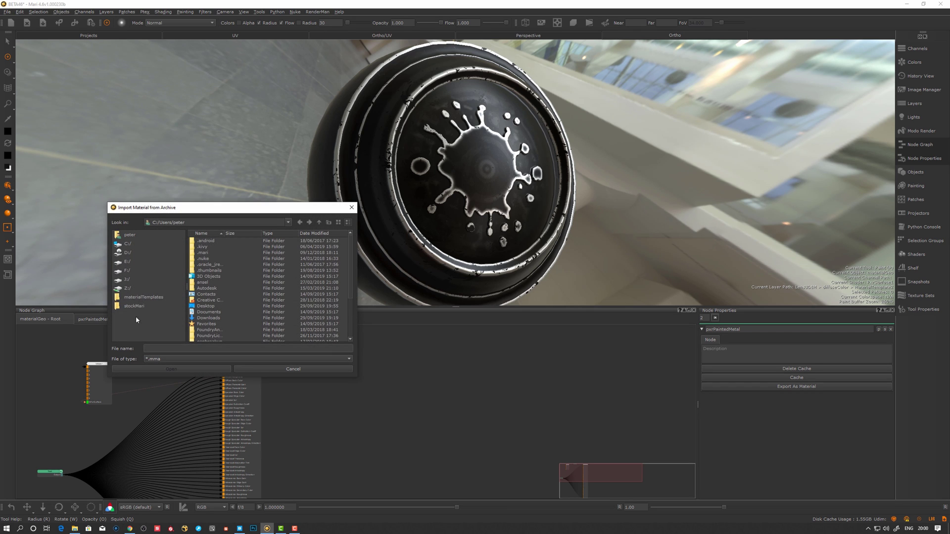
pyautogui.click(144, 297)
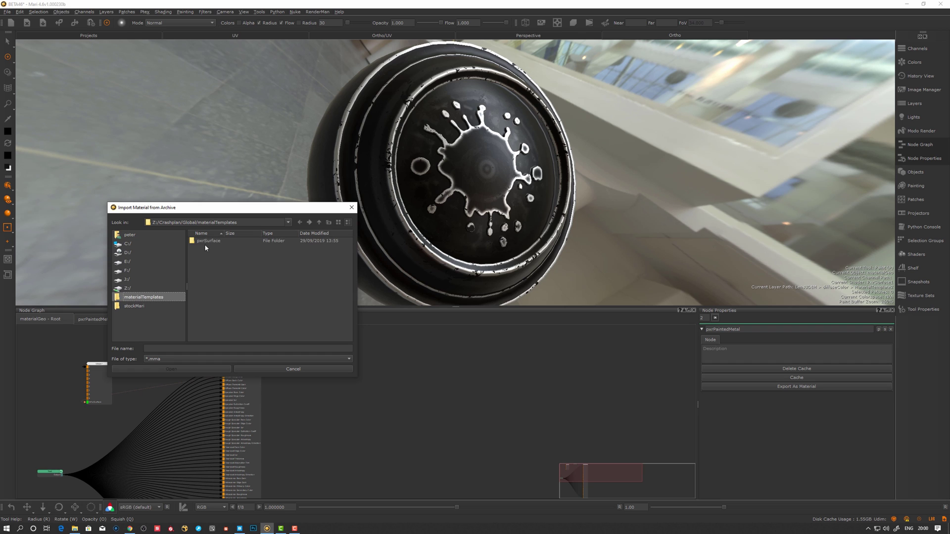
pyautogui.doubleClick(206, 241)
pyautogui.click(214, 242)
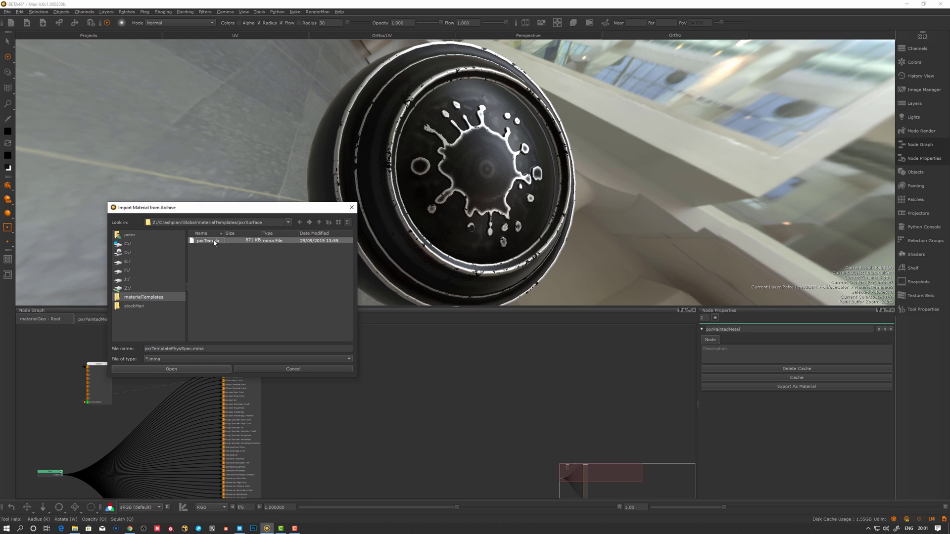
pyautogui.click(171, 369)
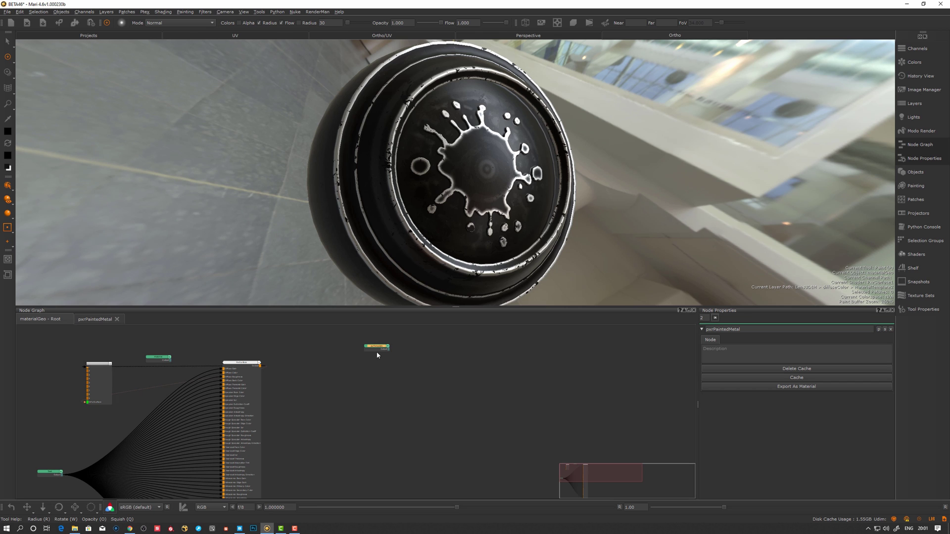
# Step: Reposition the imported pxrTemplate node in empty graph space and open its internal node graph
pyautogui.moveTo(377, 350); pyautogui.dragTo(386, 363)
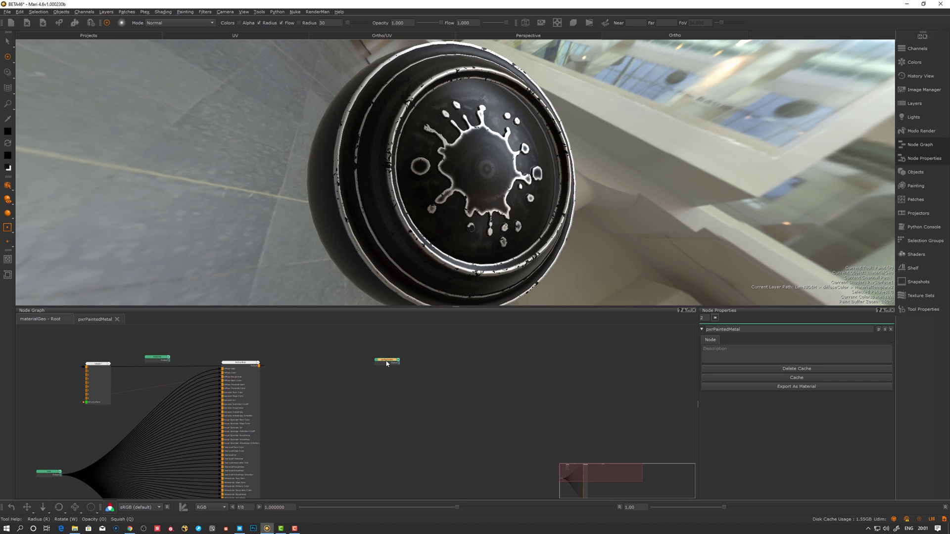
pyautogui.scroll(5, 386, 360)
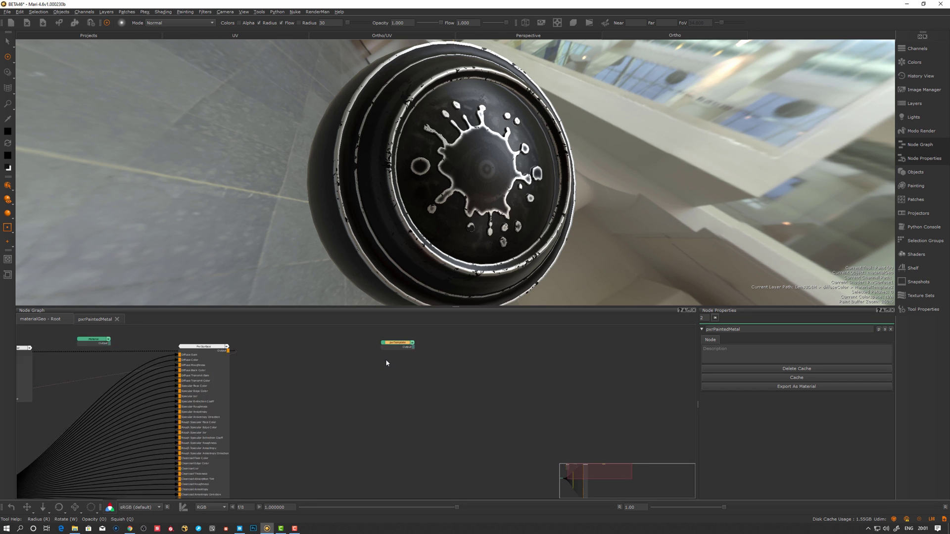
pyautogui.moveTo(407, 340); pyautogui.dragTo(364, 448, button='middle')
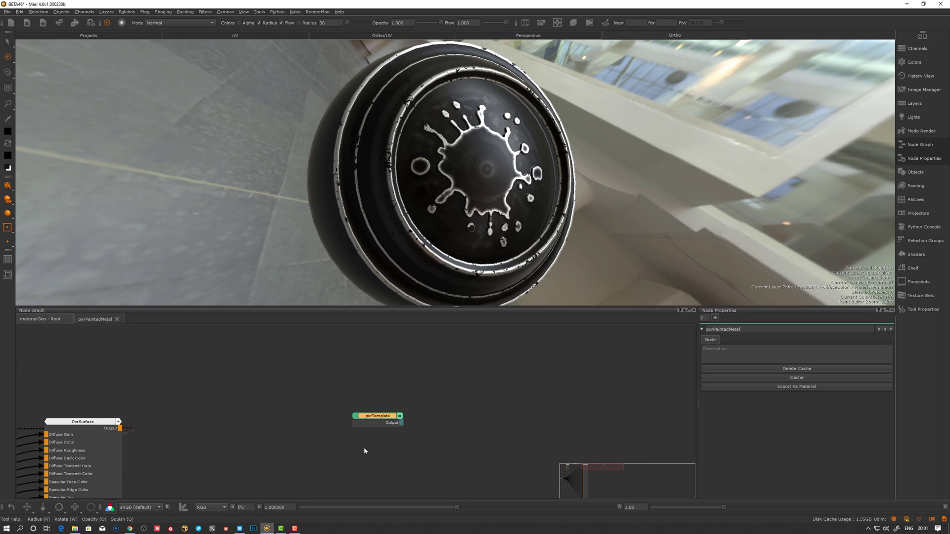
pyautogui.doubleClick(375, 418)
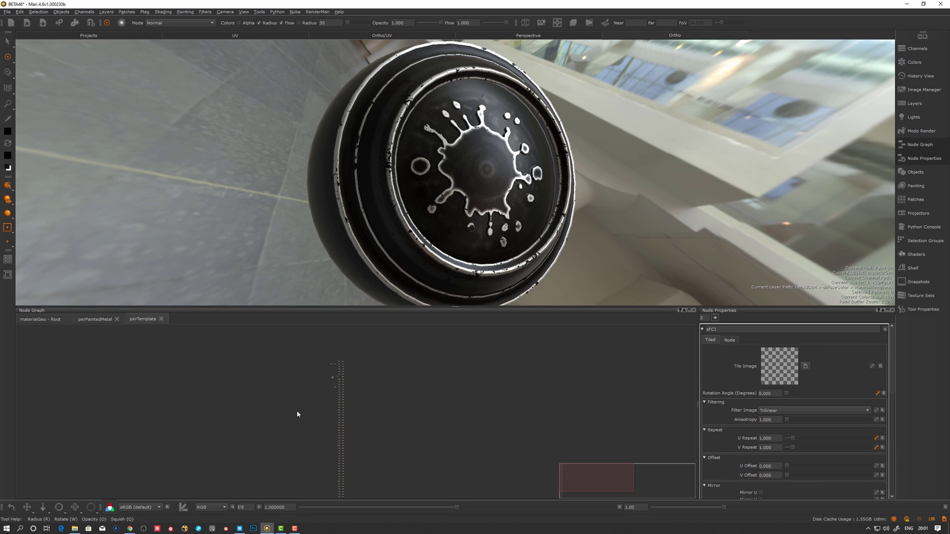
# Step: Examine the template's diffuse colour chain, from the dCol tiled node through tweakcol and colgrade to the dCol output
pyautogui.scroll(5, 305, 373)
pyautogui.moveTo(339, 407); pyautogui.dragTo(200, 427, button='middle')
pyautogui.scroll(5, 382, 364)
pyautogui.scroll(7, 316, 394)
pyautogui.moveTo(342, 359); pyautogui.dragTo(369, 440, button='middle')
pyautogui.scroll(-3, 369, 441)
pyautogui.scroll(2, 224, 445)
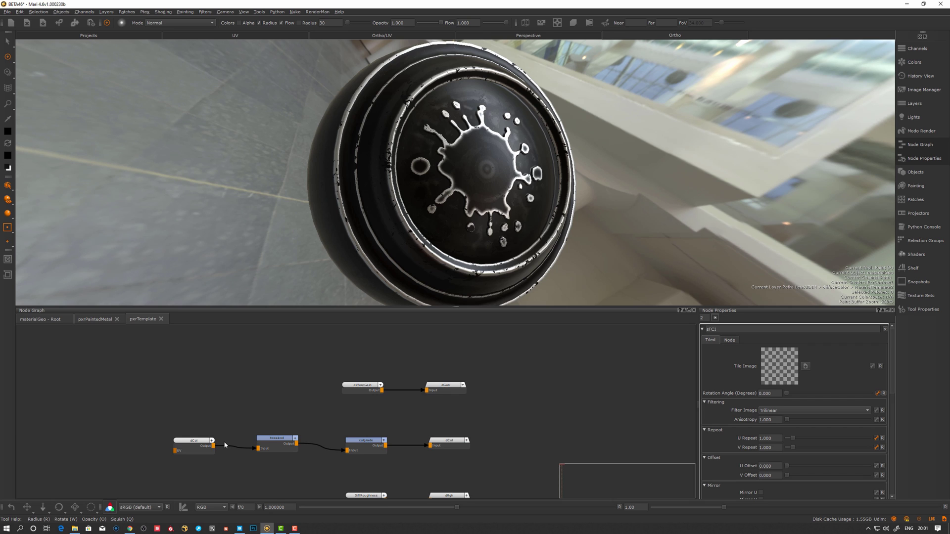
pyautogui.scroll(3, 225, 445)
pyautogui.click(106, 456)
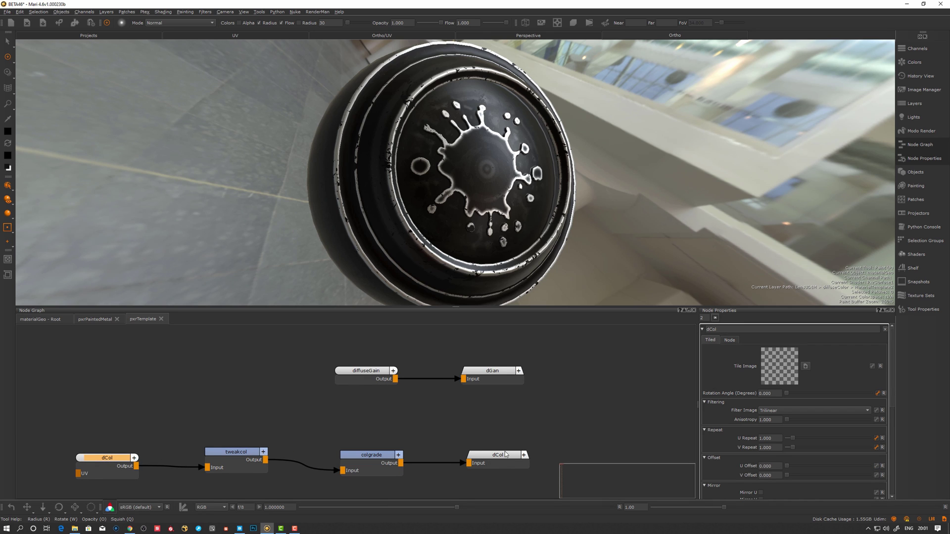
pyautogui.moveTo(493, 450); pyautogui.dragTo(505, 375, button='middle')
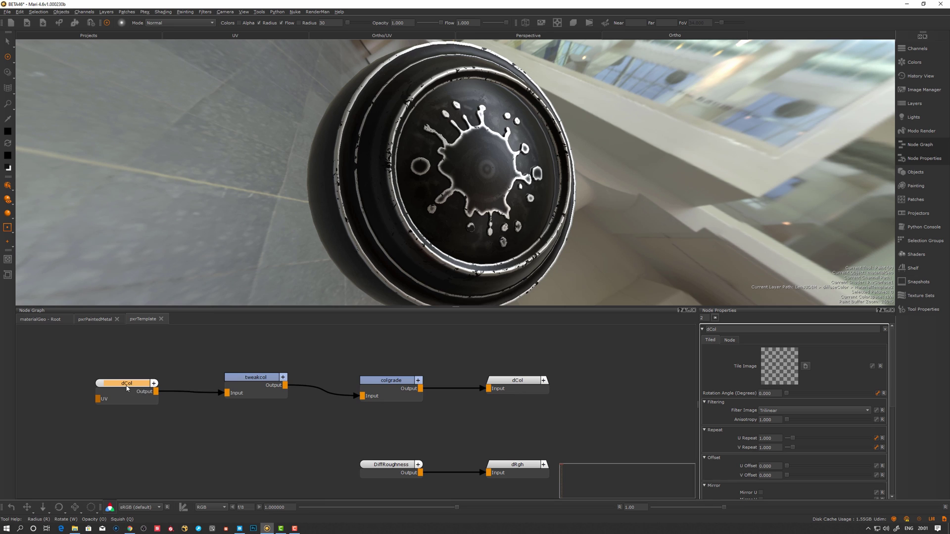
pyautogui.moveTo(126, 386); pyautogui.dragTo(127, 388)
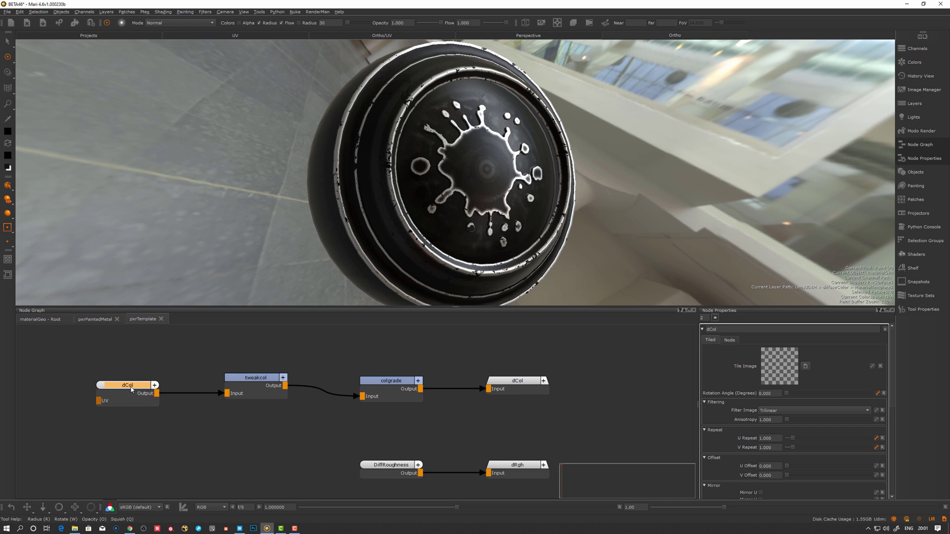
pyautogui.moveTo(131, 389); pyautogui.dragTo(133, 389)
# Step: Return to the materialGeo root graph and show the pxrTemplate node's exposed material properties
pyautogui.click(40, 319)
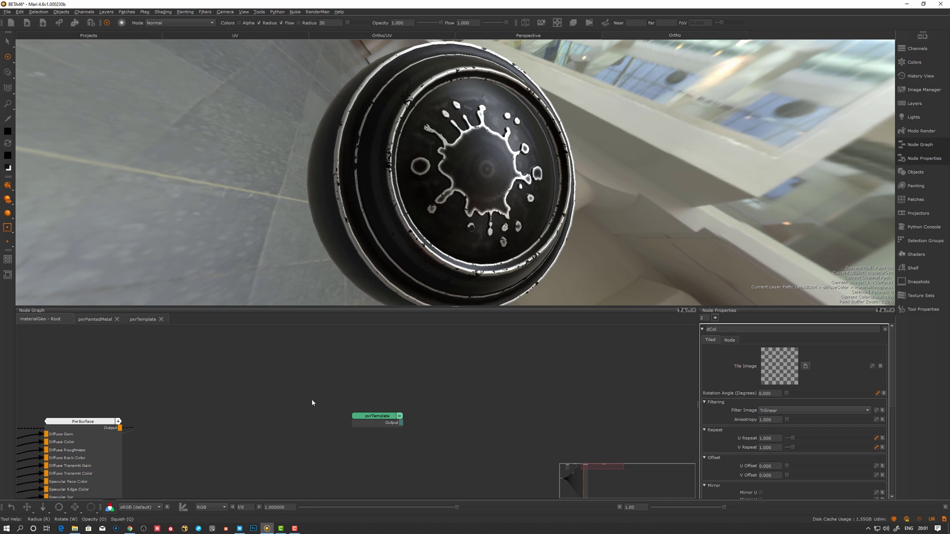
pyautogui.click(378, 416)
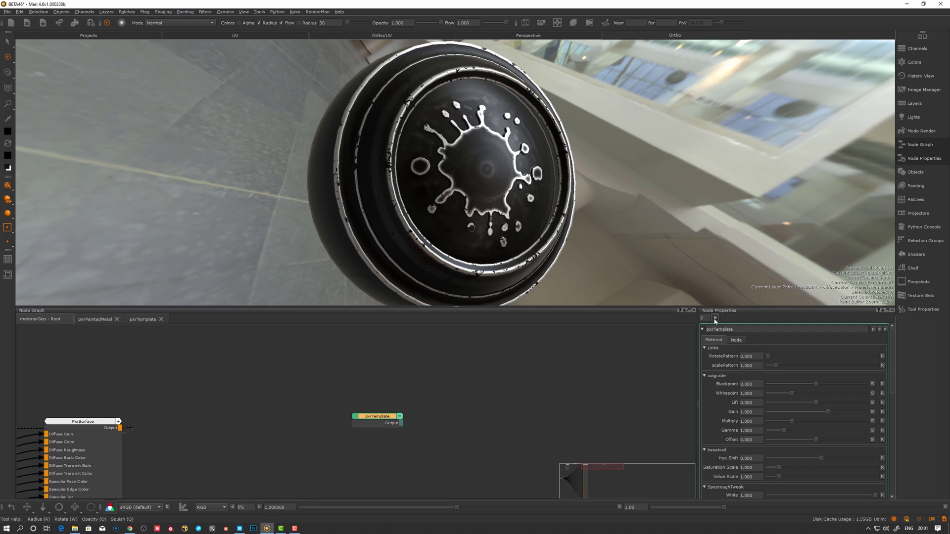
# Step: Examine the pxrTemplate node's exposed colgrade, tweakcol, SpecroughTweak, bumpRemap and DISPremap properties
pyautogui.click(715, 318)
pyautogui.click(390, 420)
pyautogui.scroll(-3, 887, 400)
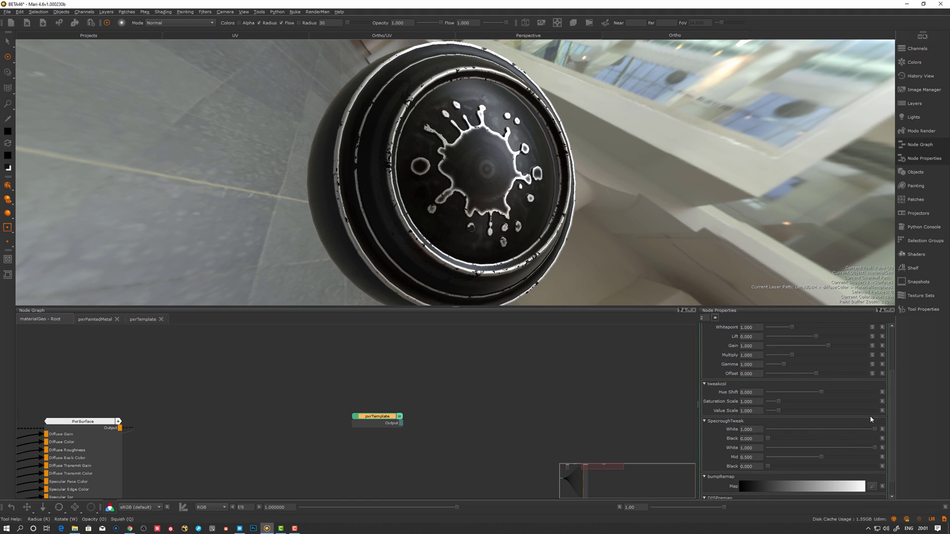
pyautogui.scroll(-1, 866, 455)
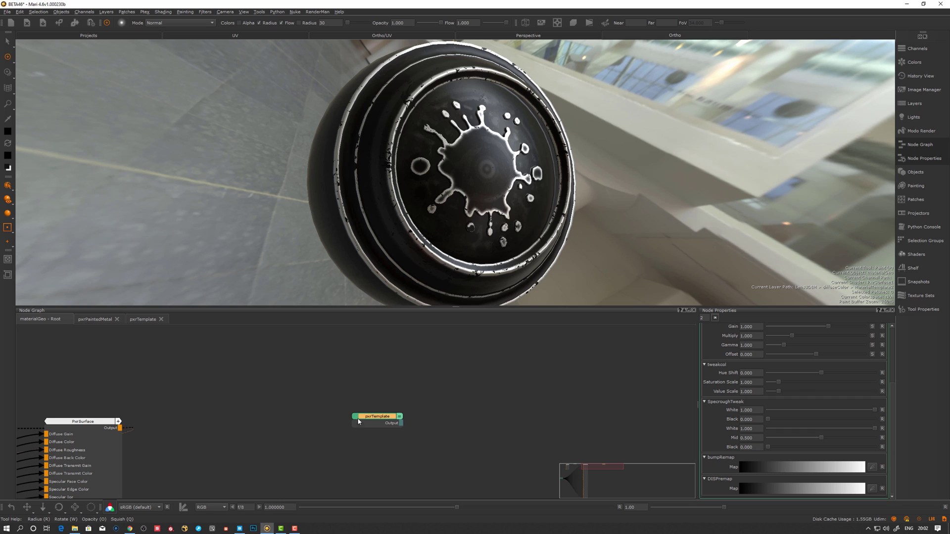
# Step: Open the pxrTemplate node's internal graph and show the tweakcol node's linked Hue Shift, Saturation Scale and Value Scale properties
pyautogui.doubleClick(366, 417)
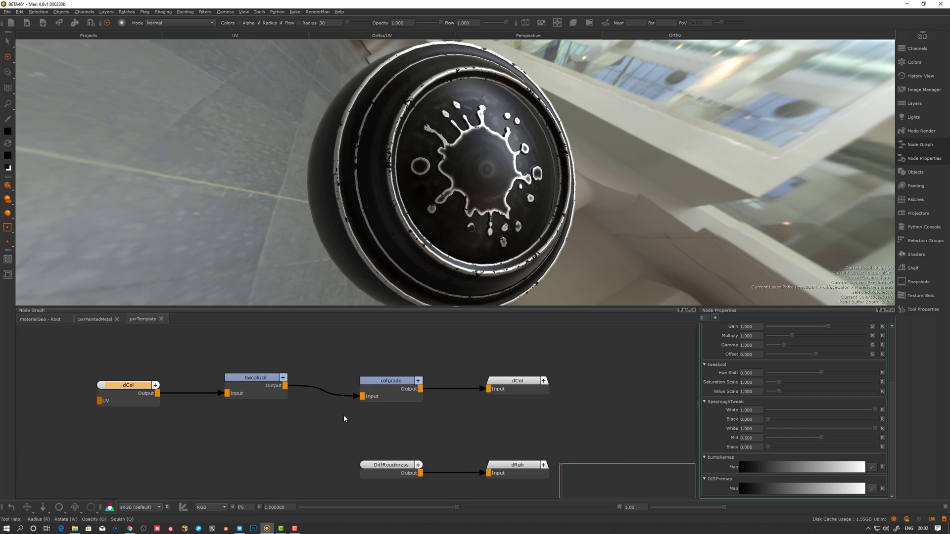
pyautogui.moveTo(251, 384); pyautogui.dragTo(255, 388)
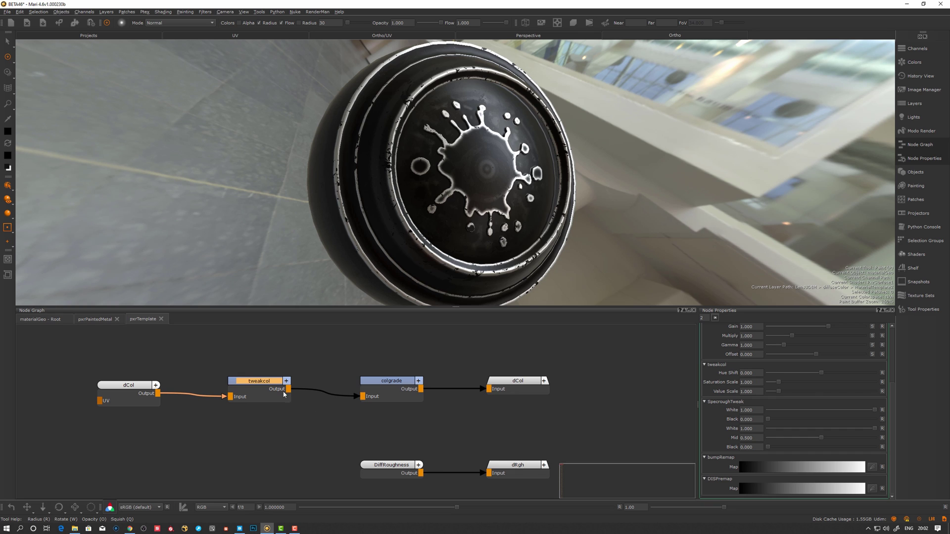
pyautogui.moveTo(264, 380); pyautogui.dragTo(262, 380)
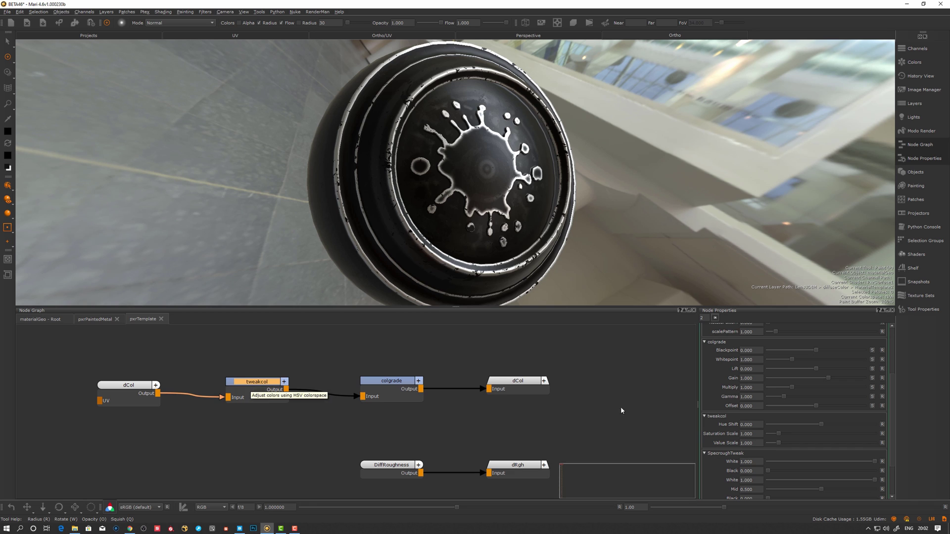
pyautogui.moveTo(892, 399); pyautogui.dragTo(896, 339)
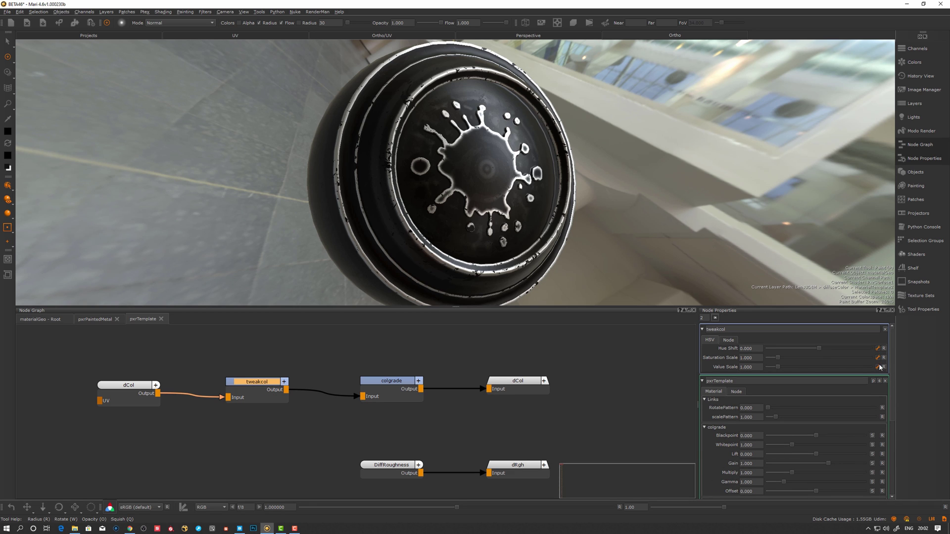
# Step: Examine the template's source nodes, such as dCol, DiffRoughness and DiffuseBackColor, and the output nodes they feed
pyautogui.scroll(-5, 235, 441)
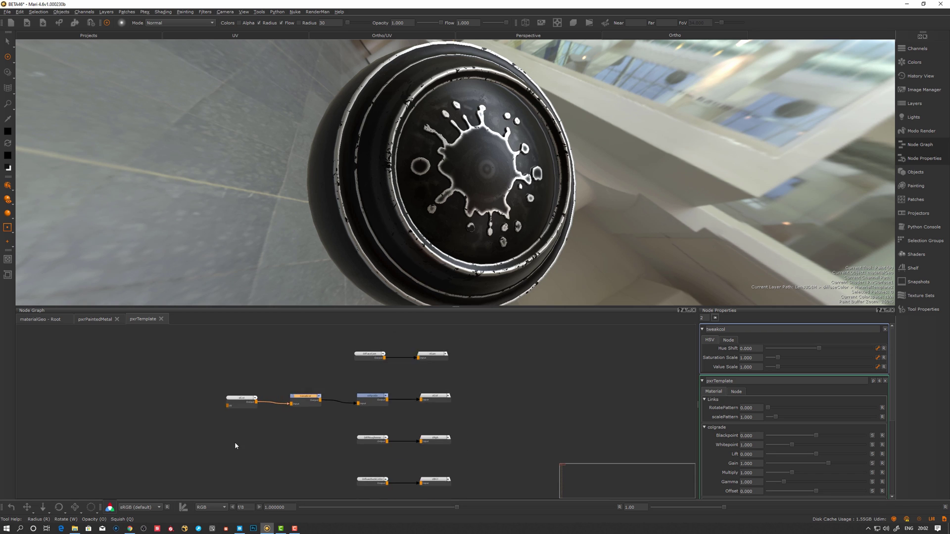
pyautogui.scroll(3, 256, 406)
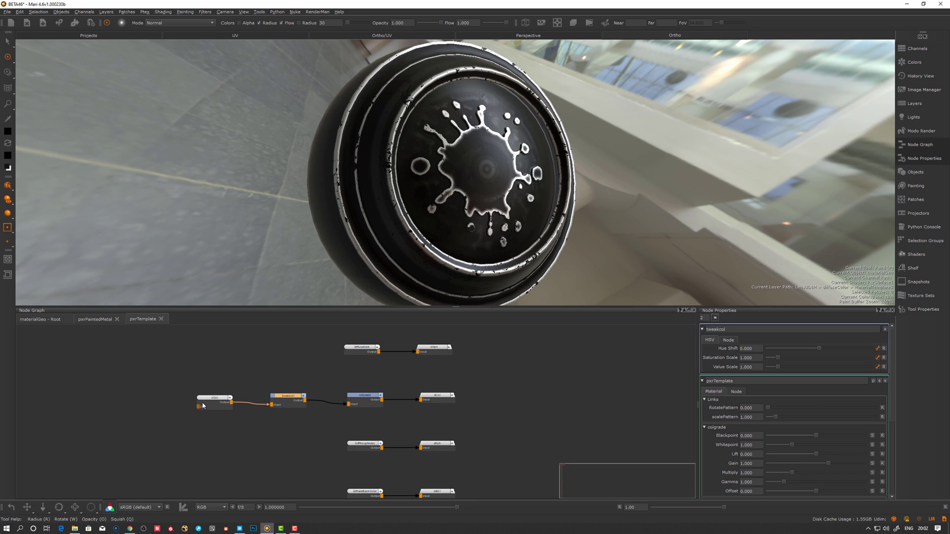
pyautogui.moveTo(208, 404); pyautogui.dragTo(208, 406)
pyautogui.click(185, 449)
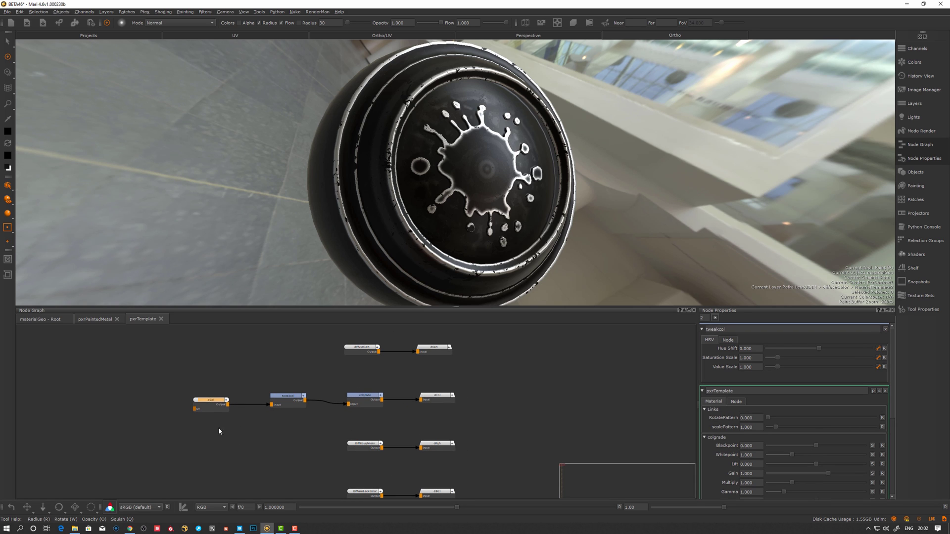
pyautogui.click(201, 456)
pyautogui.scroll(-4, 275, 443)
pyautogui.moveTo(314, 458); pyautogui.dragTo(307, 419, button='middle')
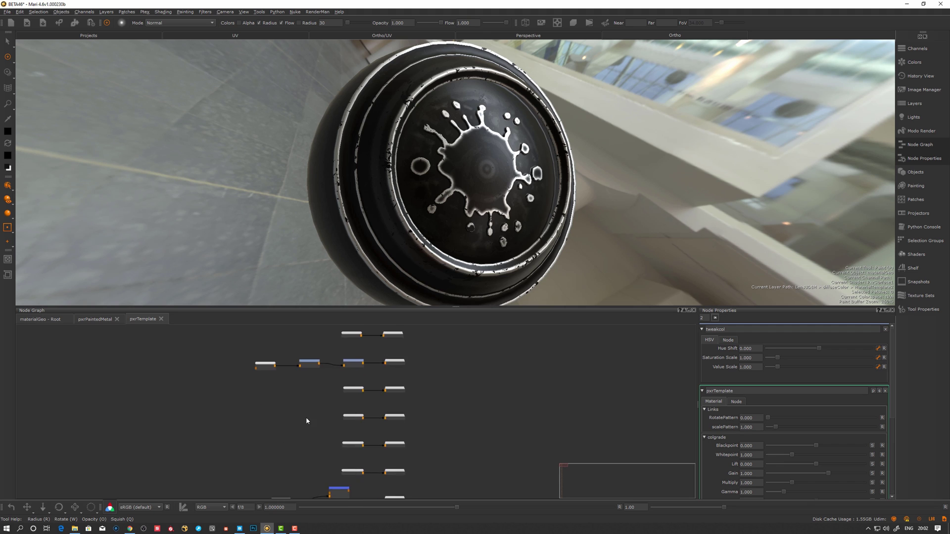
pyautogui.scroll(8, 317, 416)
pyautogui.moveTo(394, 365); pyautogui.dragTo(387, 397, button='middle')
pyautogui.scroll(1, 386, 397)
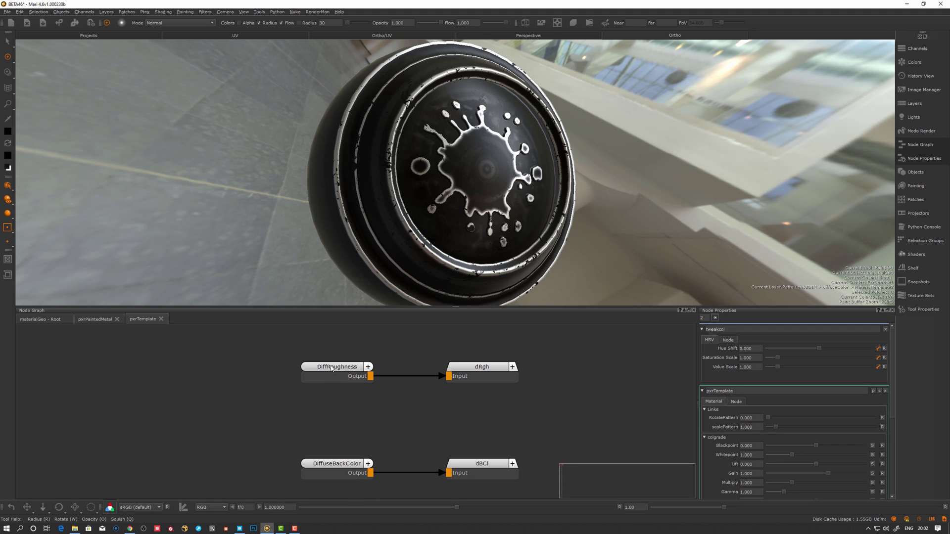
pyautogui.scroll(-3, 494, 391)
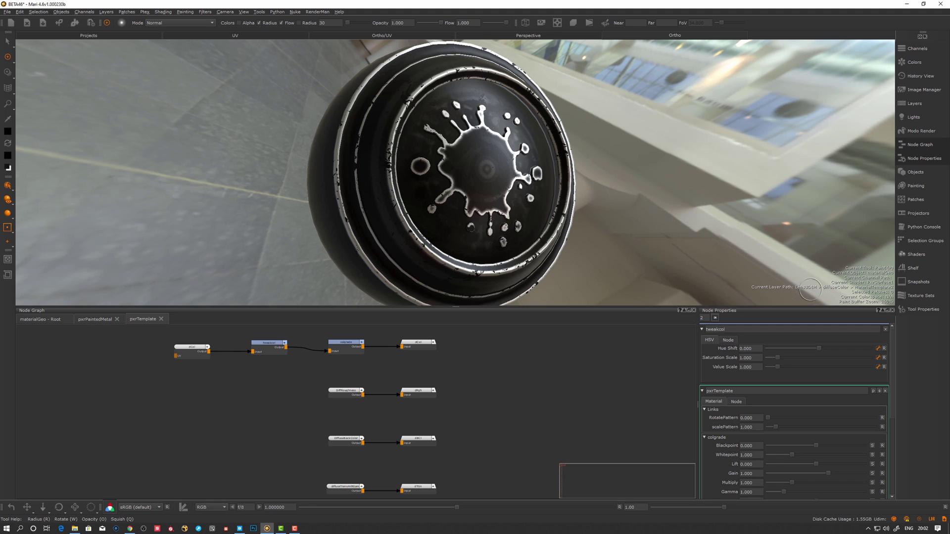
# Step: Look through the shader types available for a new shader, including the vendor shaders, and close the list without adding one
pyautogui.click(916, 255)
pyautogui.click(746, 319)
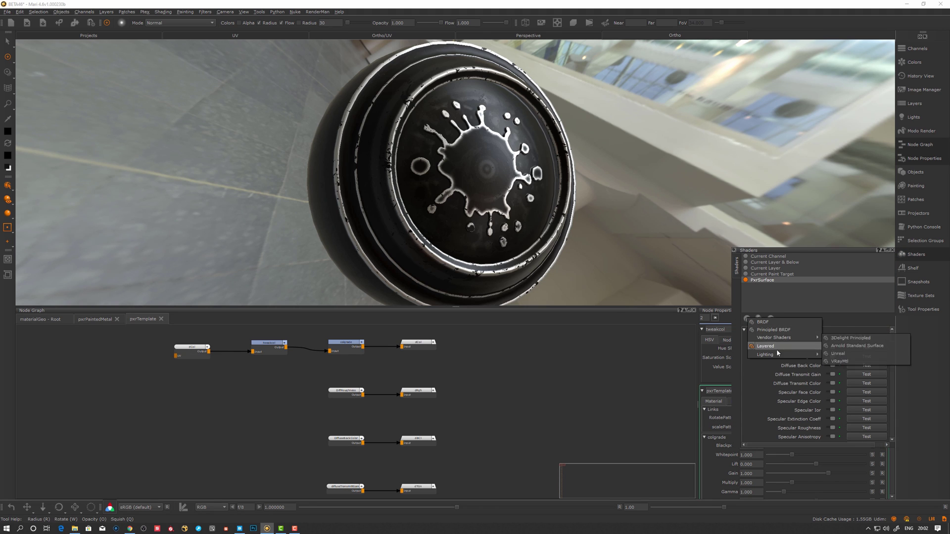
pyautogui.click(692, 259)
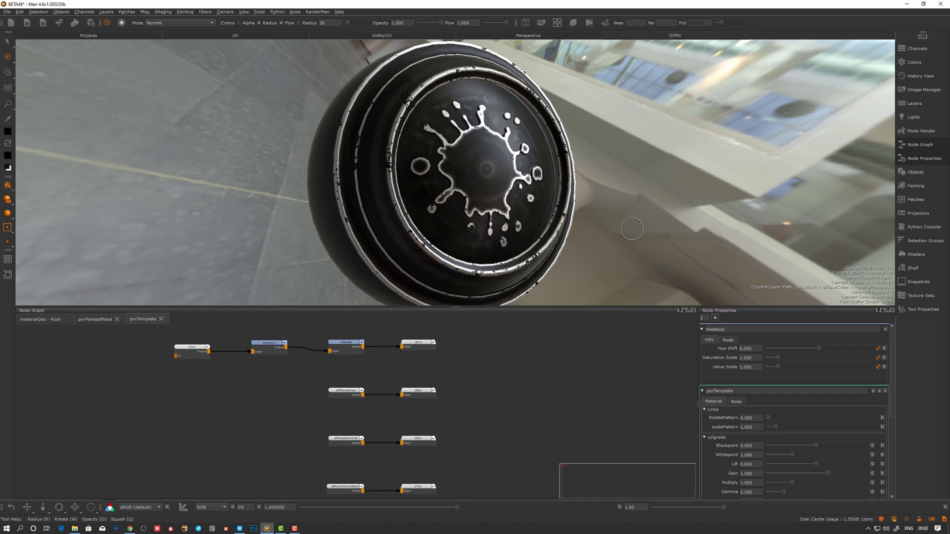
pyautogui.scroll(-5, 477, 413)
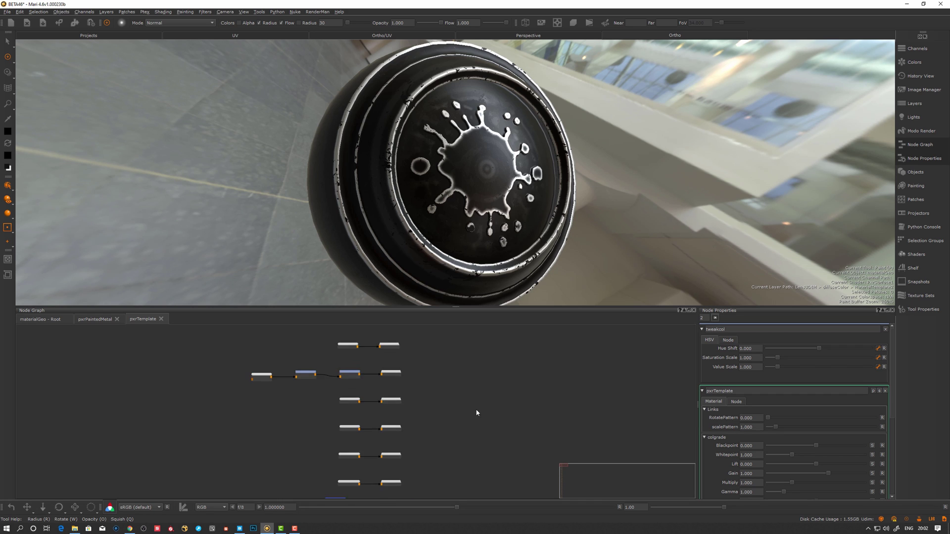
pyautogui.moveTo(428, 433); pyautogui.dragTo(450, 387, button='middle')
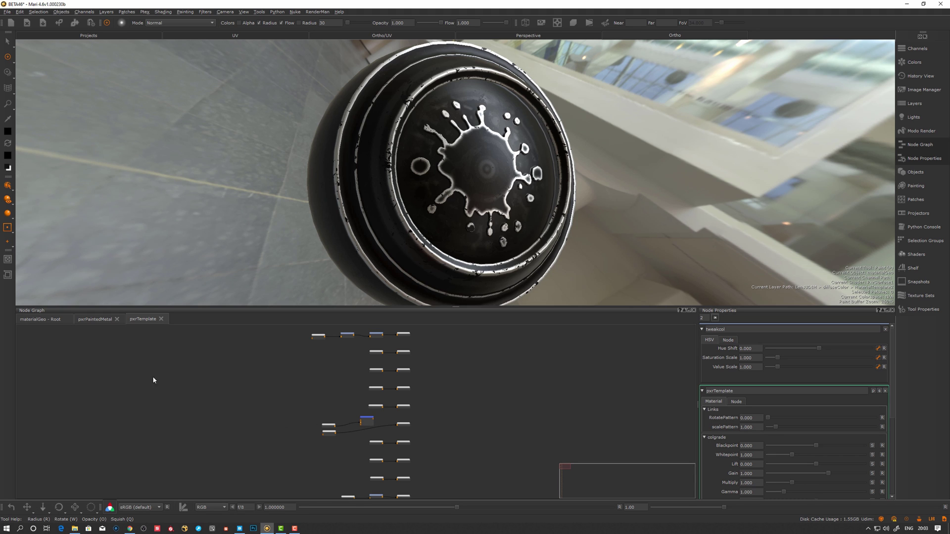
pyautogui.moveTo(381, 237)
pyautogui.keyDown('alt'); pyautogui.mouseDown()
pyautogui.moveTo(416, 239)
pyautogui.moveTo(424, 250)
pyautogui.moveTo(404, 233)
pyautogui.moveTo(411, 242)
pyautogui.mouseUp(); pyautogui.keyUp('alt')
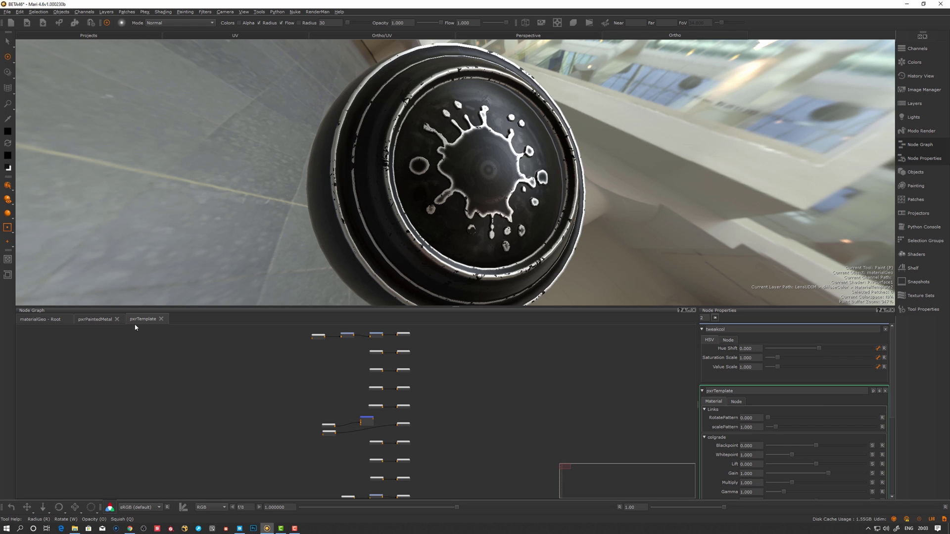
# Step: Close the pxrTemplate internal graph and delete the pxrTemplate node from the materialGeo root graph
pyautogui.click(161, 319)
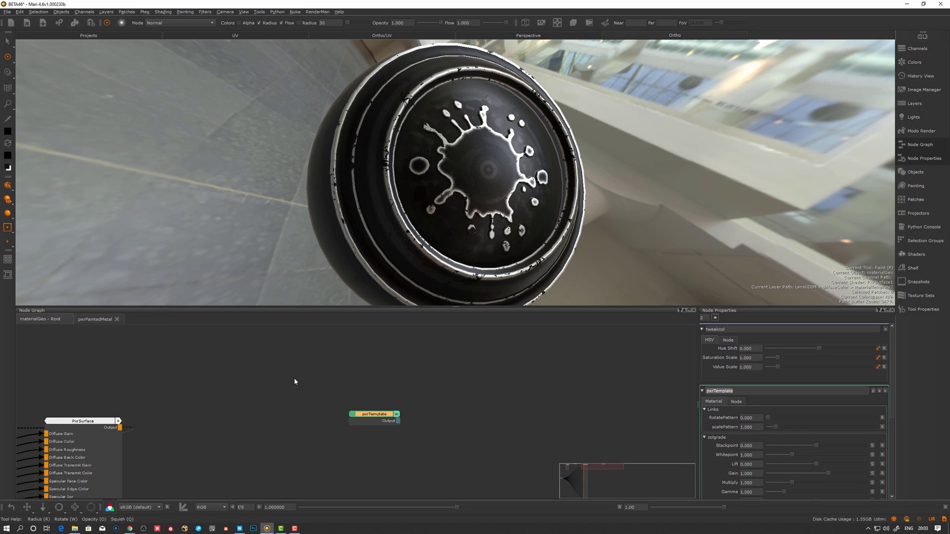
pyautogui.moveTo(375, 422); pyautogui.dragTo(369, 420)
pyautogui.press('Delete')
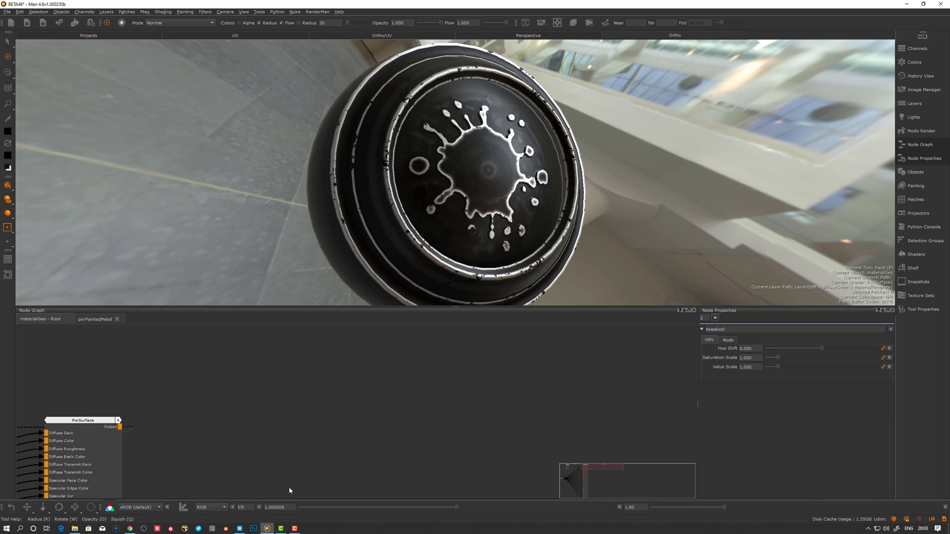
# Step: Switch to Quixel Bridge, open the Grooved Chipped Metal Sheet's download folder, copy the folder's address and close both windows
pyautogui.hotkey('alt', 'Tab')
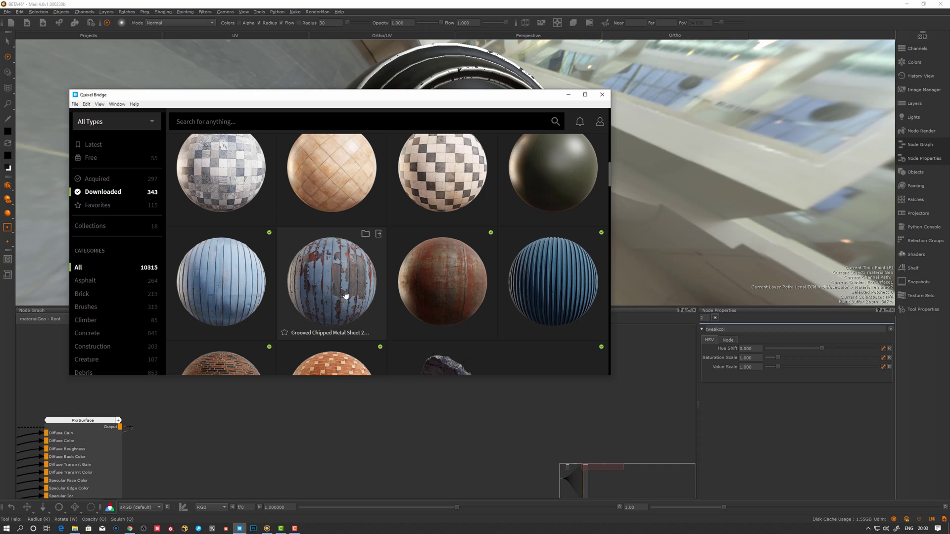
pyautogui.click(366, 234)
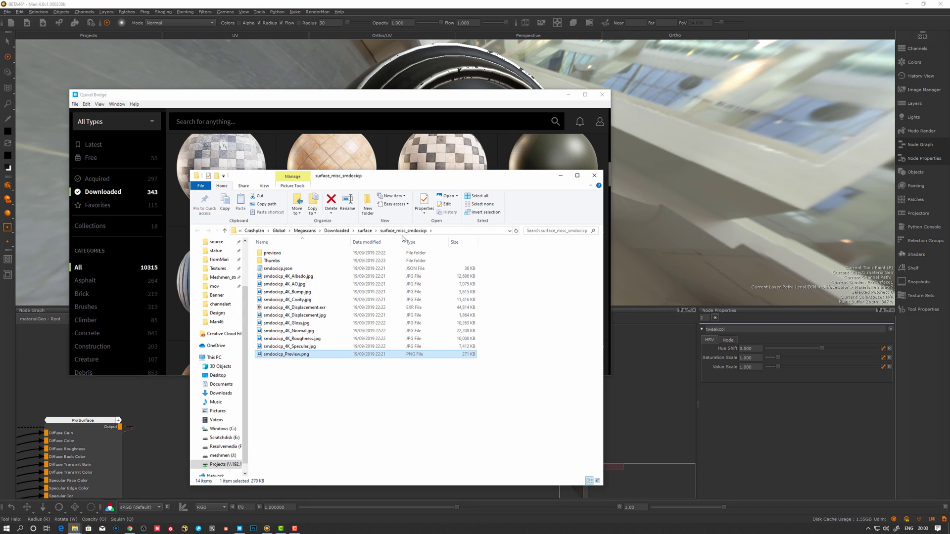
pyautogui.rightClick(415, 231)
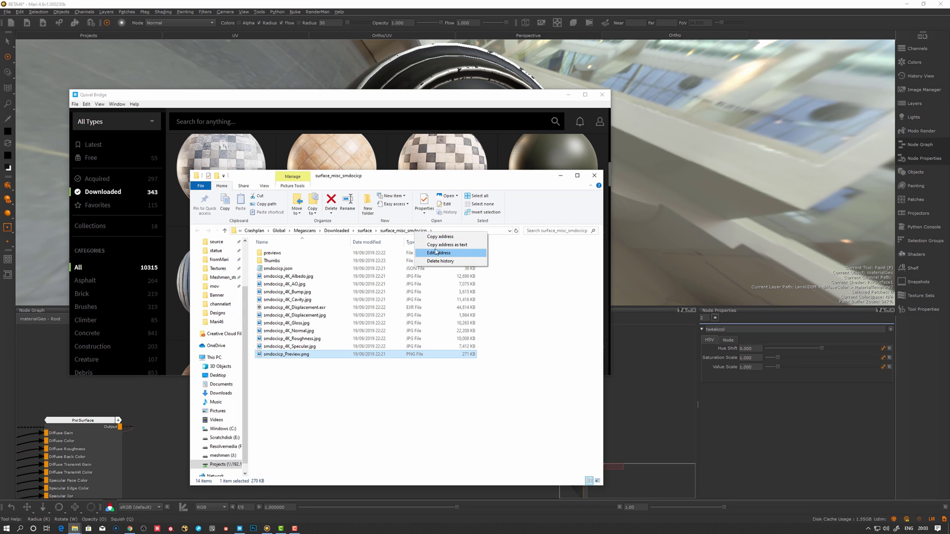
pyautogui.click(439, 237)
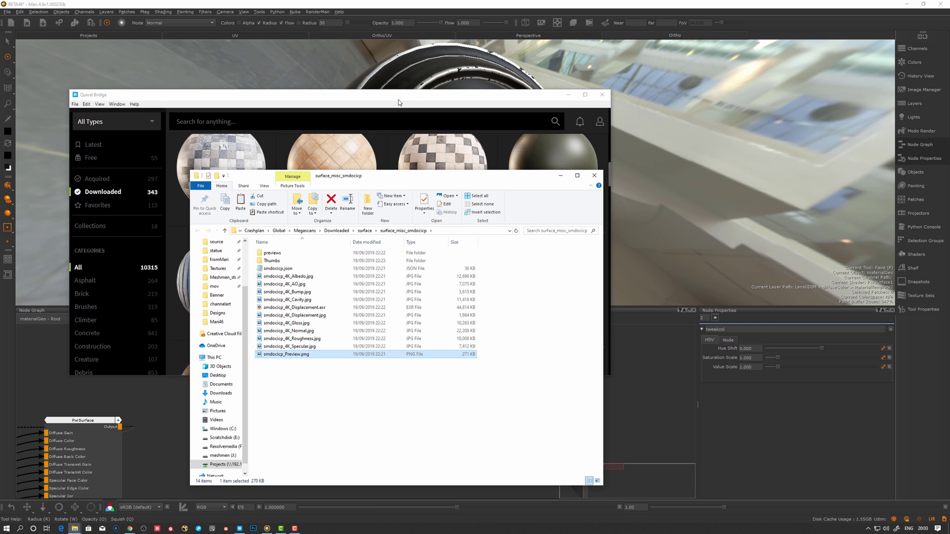
pyautogui.click(594, 175)
pyautogui.click(602, 94)
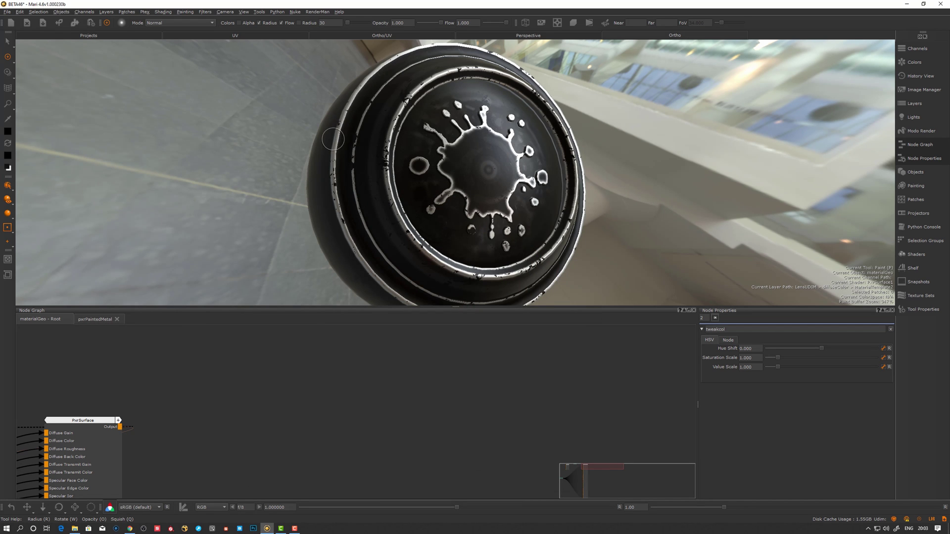
# Step: Open the Material Ingest Tool, use surface_misc_smdocicp as the search root path and review the naming patterns of the template's active streams
pyautogui.click(255, 12)
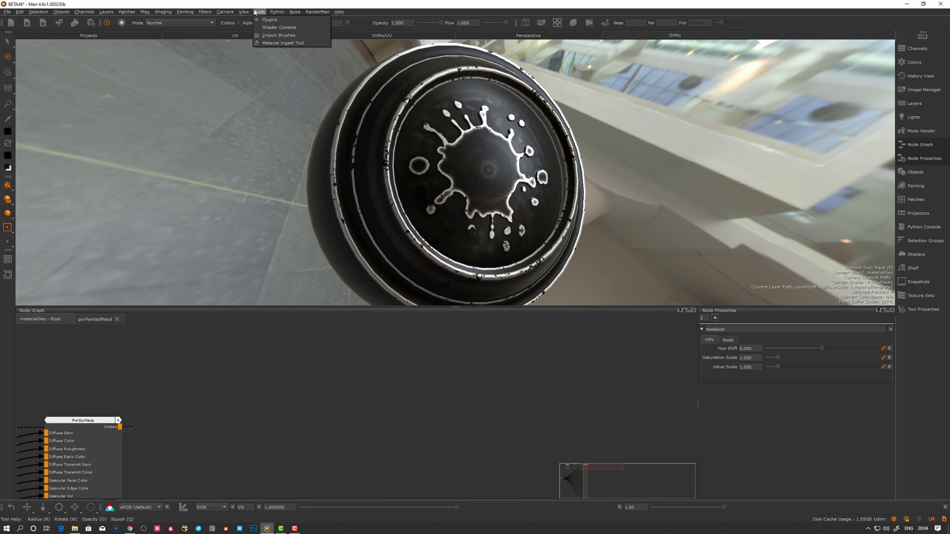
pyautogui.click(272, 43)
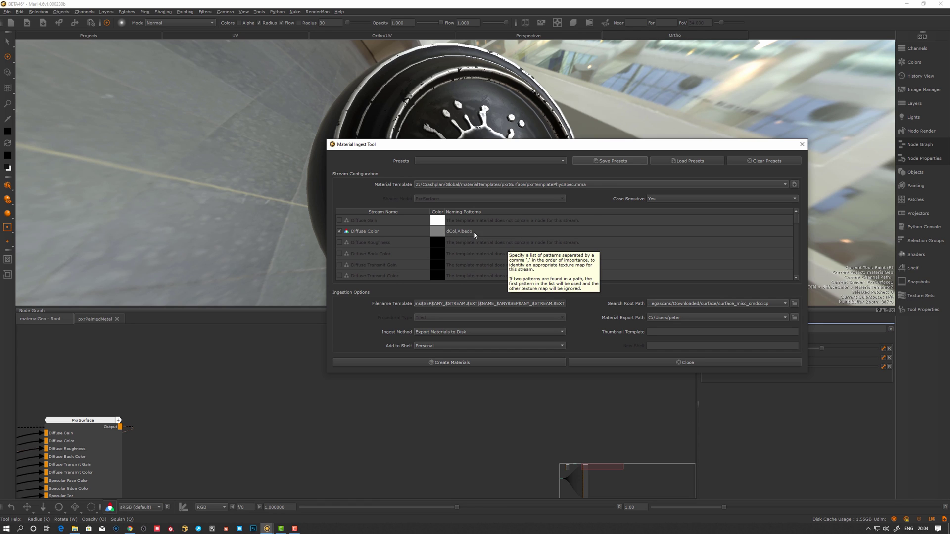
pyautogui.scroll(-3, 475, 235)
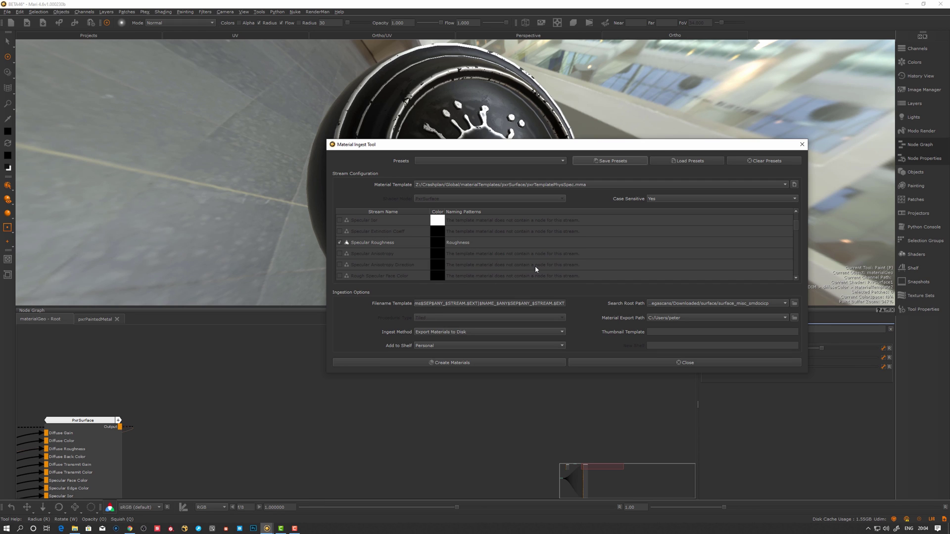
pyautogui.scroll(-3, 474, 241)
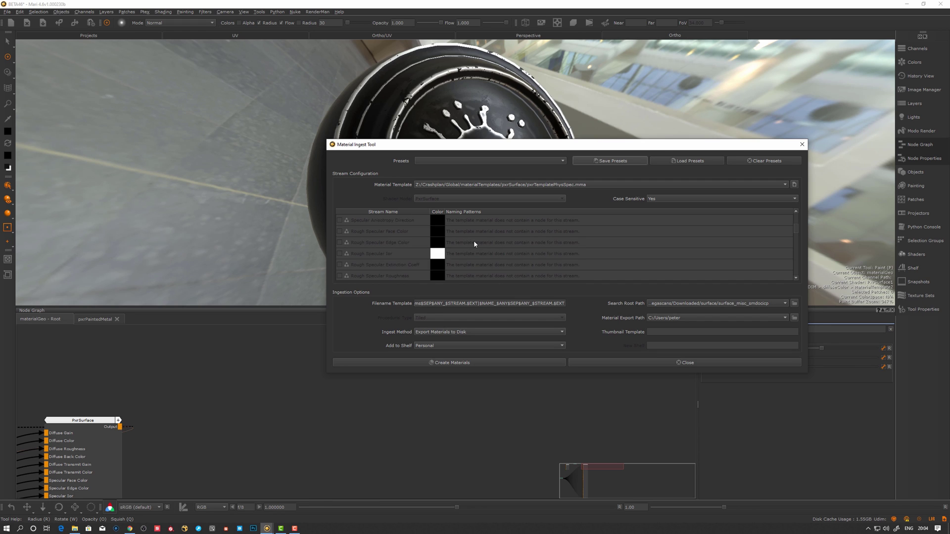
pyautogui.scroll(-6, 474, 241)
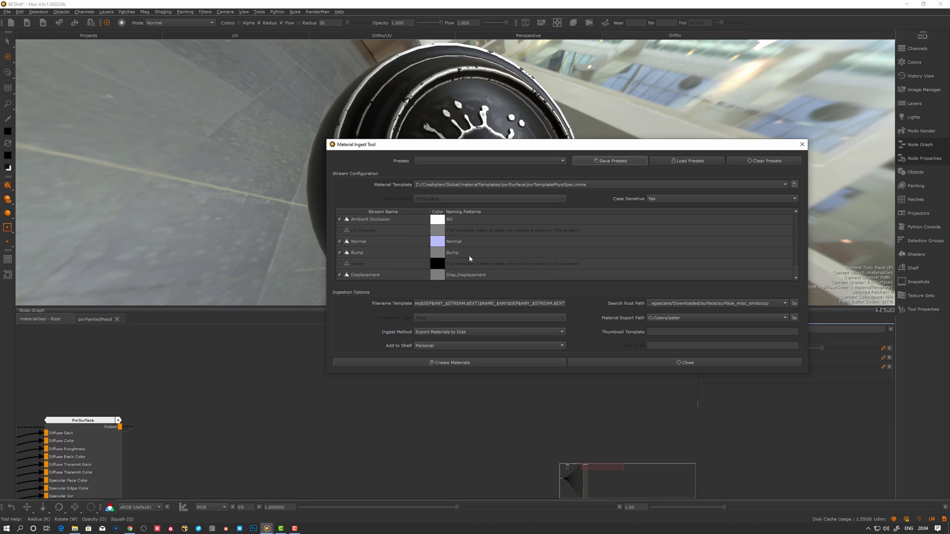
pyautogui.scroll(5, 470, 256)
pyautogui.scroll(5, 470, 247)
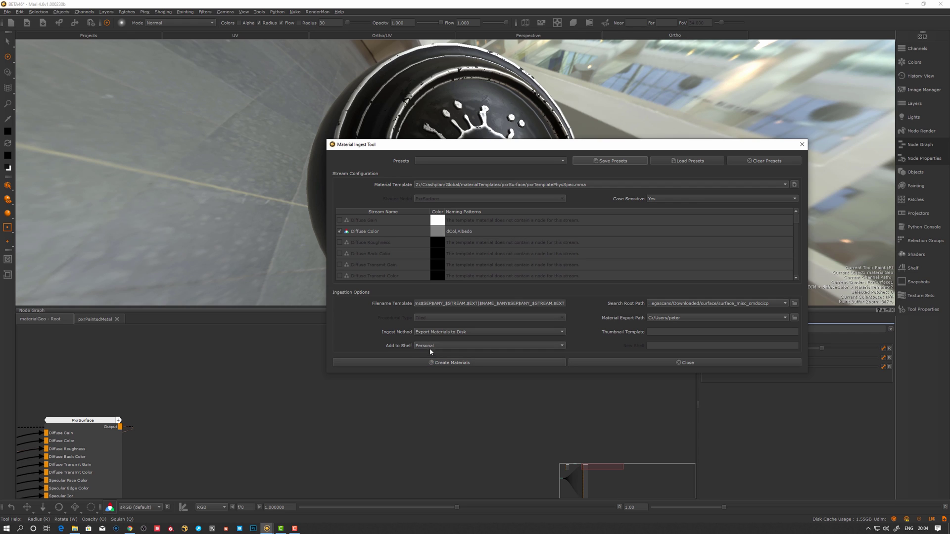
# Step: Set the ingest method to Display Search Results Only, find materials and review the filenames matched to each stream
pyautogui.click(444, 333)
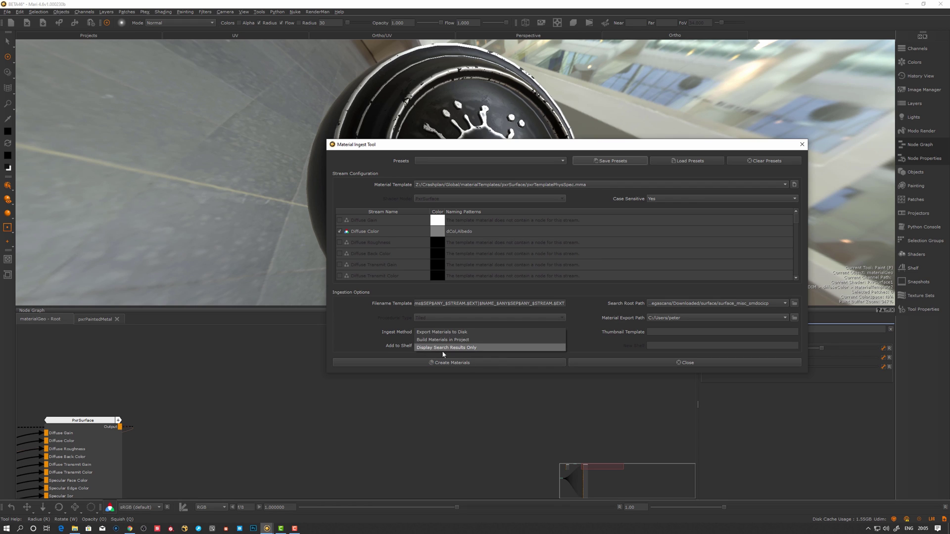
pyautogui.click(432, 348)
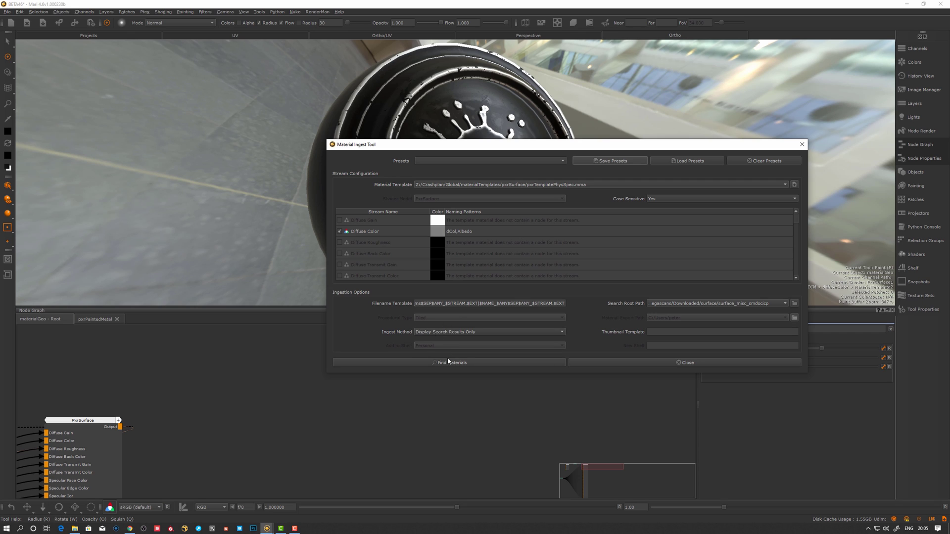
pyautogui.click(433, 333)
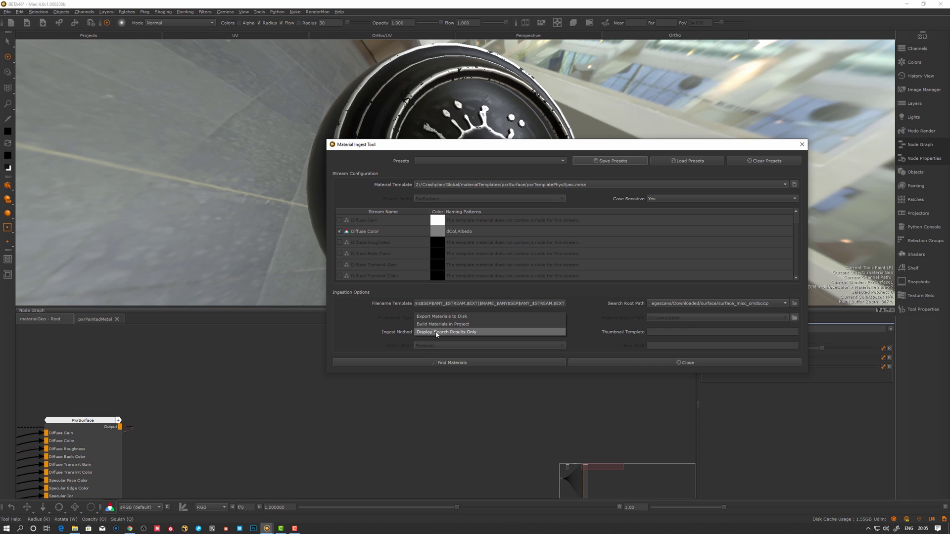
pyautogui.click(437, 332)
pyautogui.click(459, 365)
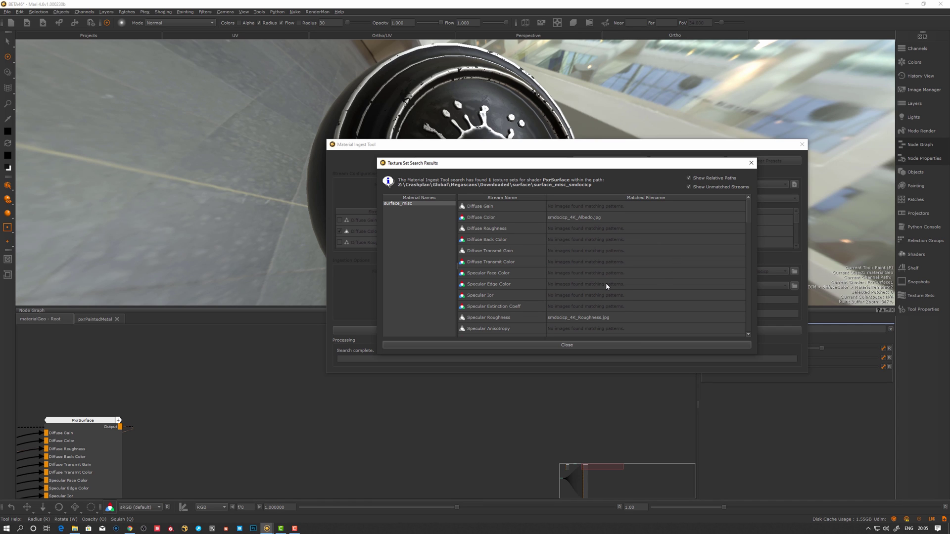
pyautogui.scroll(-2, 577, 287)
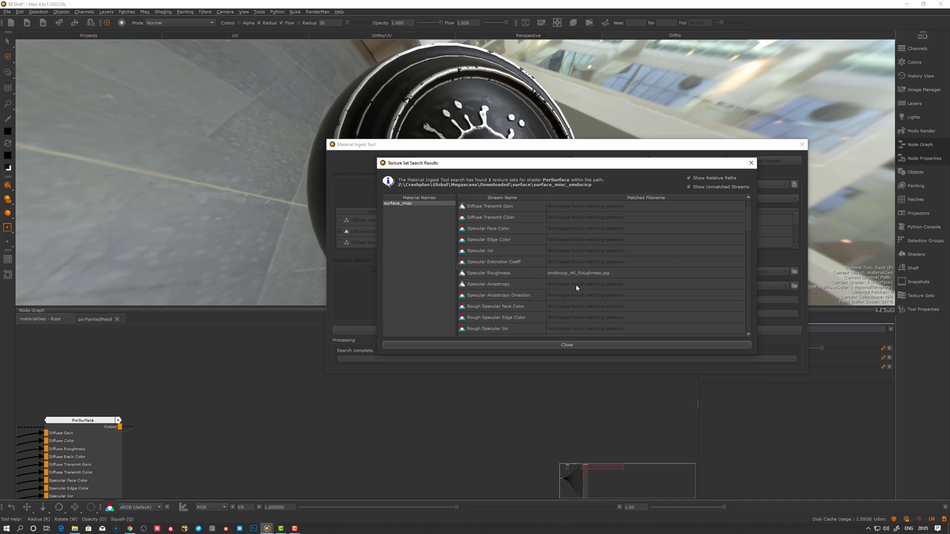
# Step: Review which streams of the surface_misc texture set have matched filenames, including roughness, normal and displacement, and close the search results
pyautogui.scroll(-6, 624, 284)
pyautogui.scroll(7, 622, 284)
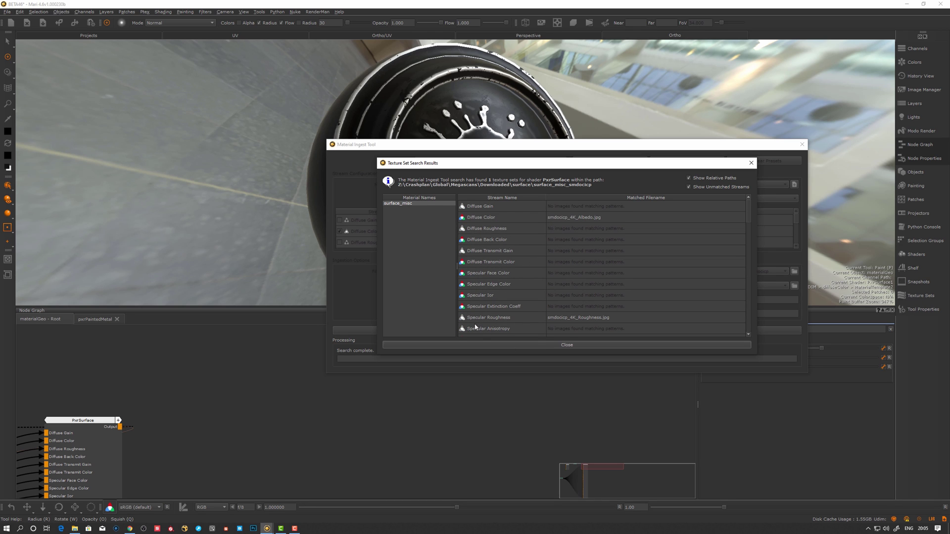
pyautogui.scroll(-12, 601, 316)
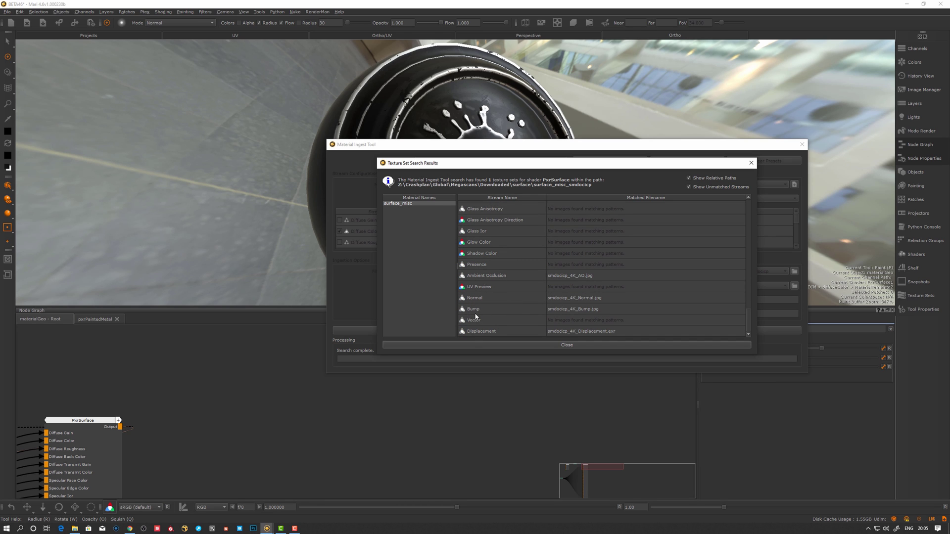
pyautogui.scroll(10, 558, 233)
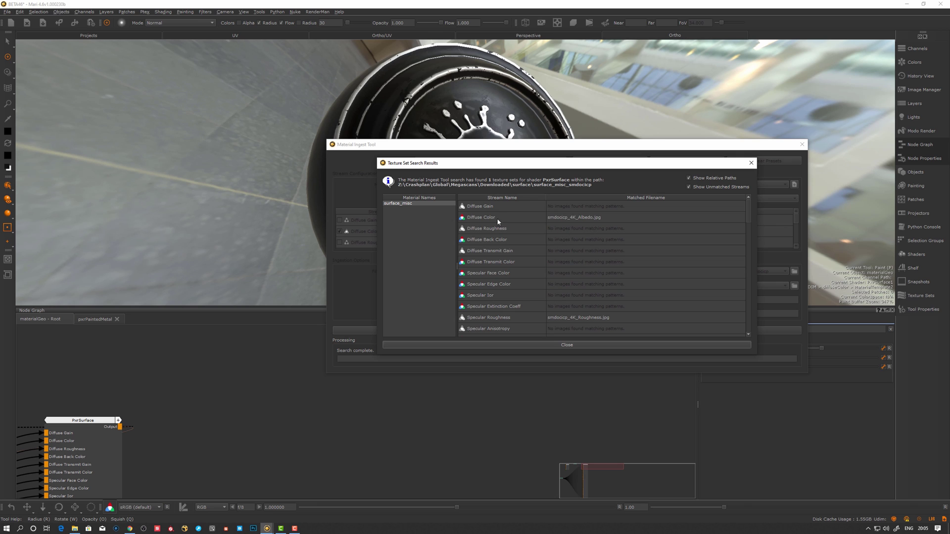
pyautogui.scroll(8, 554, 275)
pyautogui.scroll(-2, 578, 331)
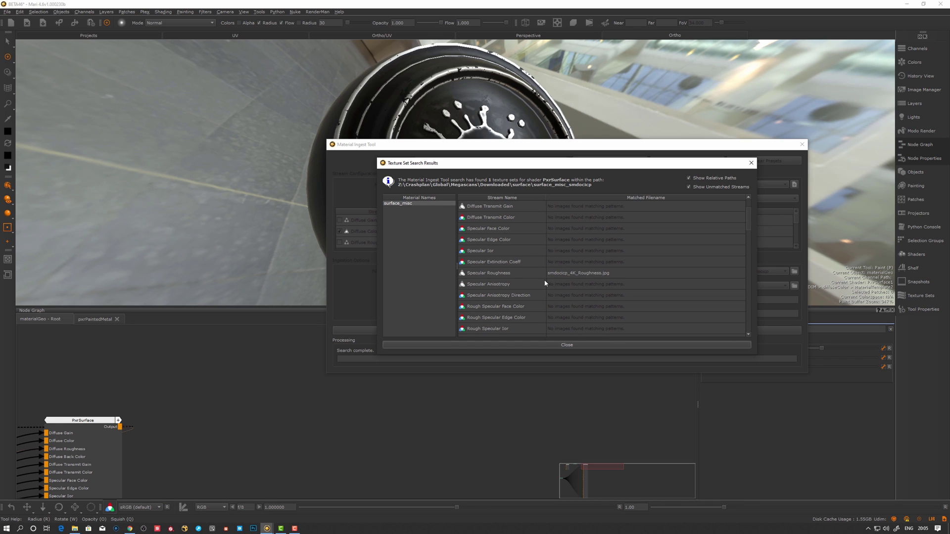
pyautogui.scroll(-15, 581, 278)
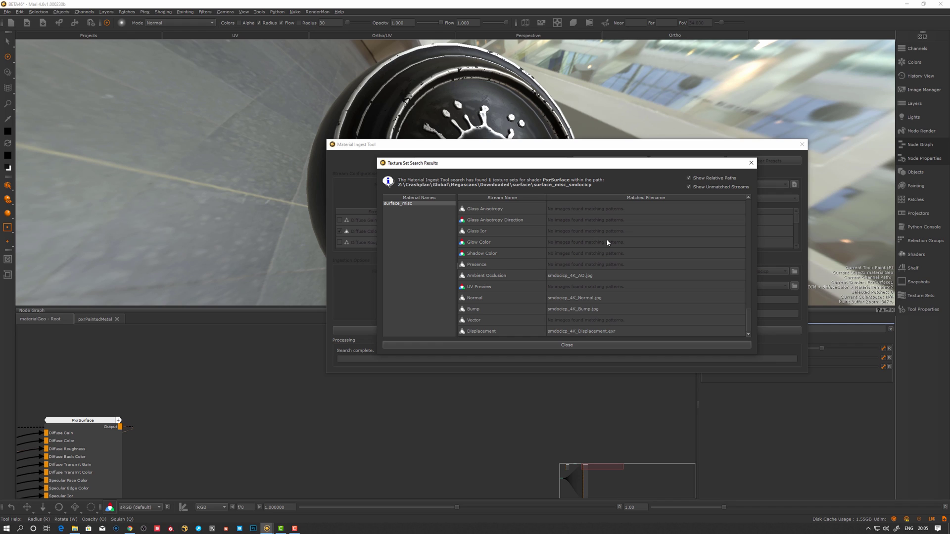
pyautogui.click(562, 346)
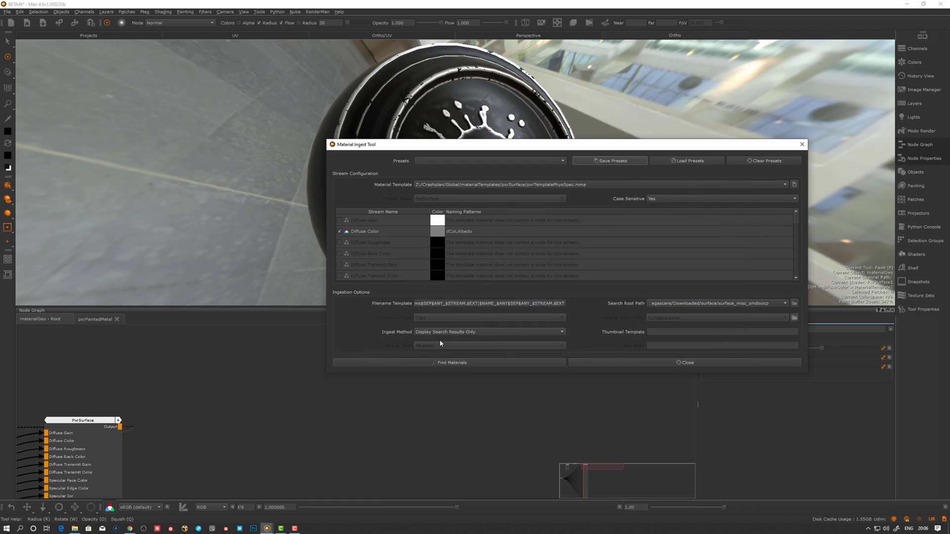
# Step: Set the ingest method to Build Materials in Project and create the surface_misc material
pyautogui.click(439, 332)
pyautogui.click(434, 329)
pyautogui.click(461, 365)
pyautogui.click(459, 364)
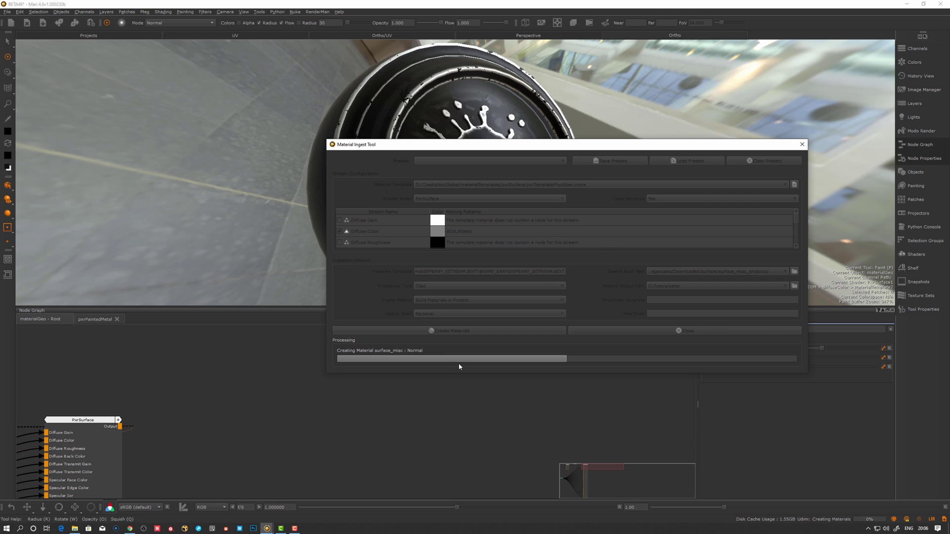
# Step: Connect the surface_misc material's output to all PxrSurface streams in the root graph and inspect it on the model
pyautogui.scroll(-2, 343, 384)
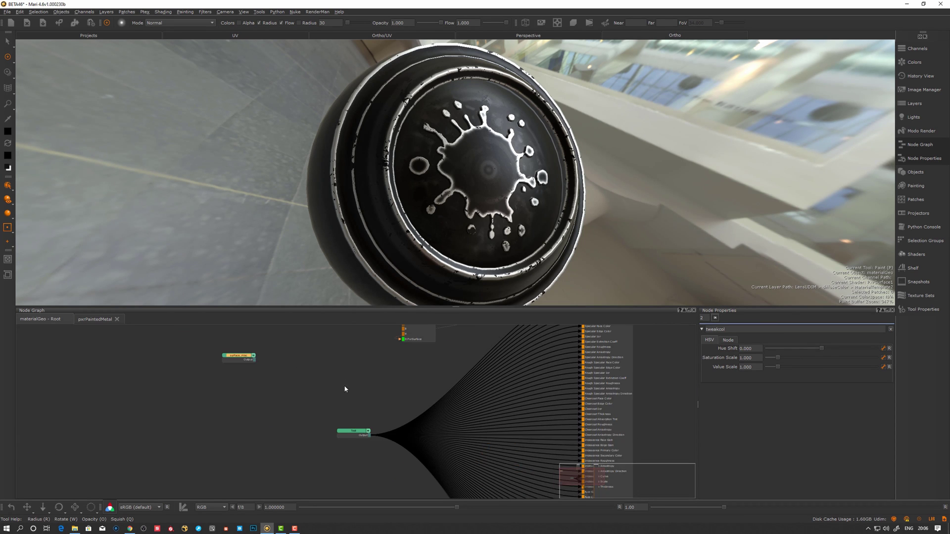
pyautogui.moveTo(597, 327); pyautogui.dragTo(540, 384, button='middle')
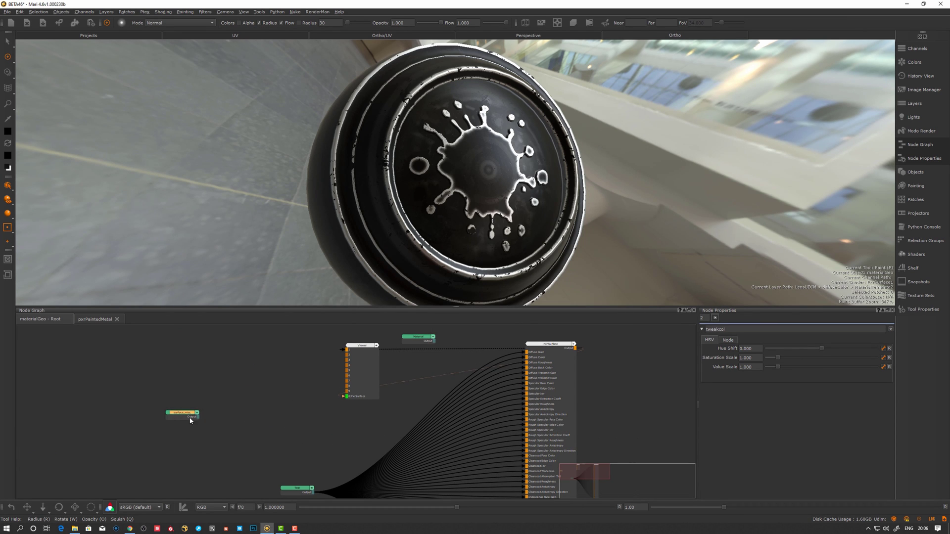
pyautogui.moveTo(198, 414); pyautogui.dragTo(533, 353)
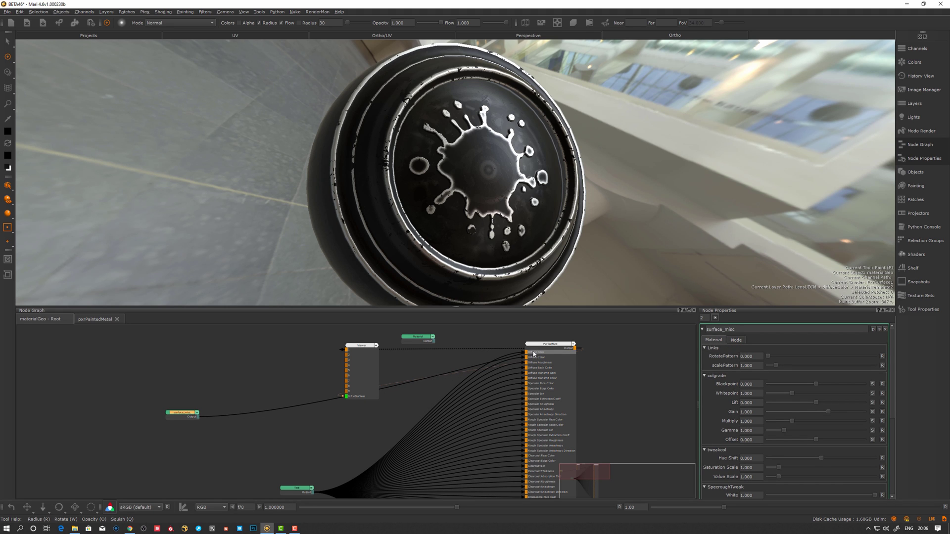
pyautogui.moveTo(533, 353); pyautogui.dragTo(527, 356)
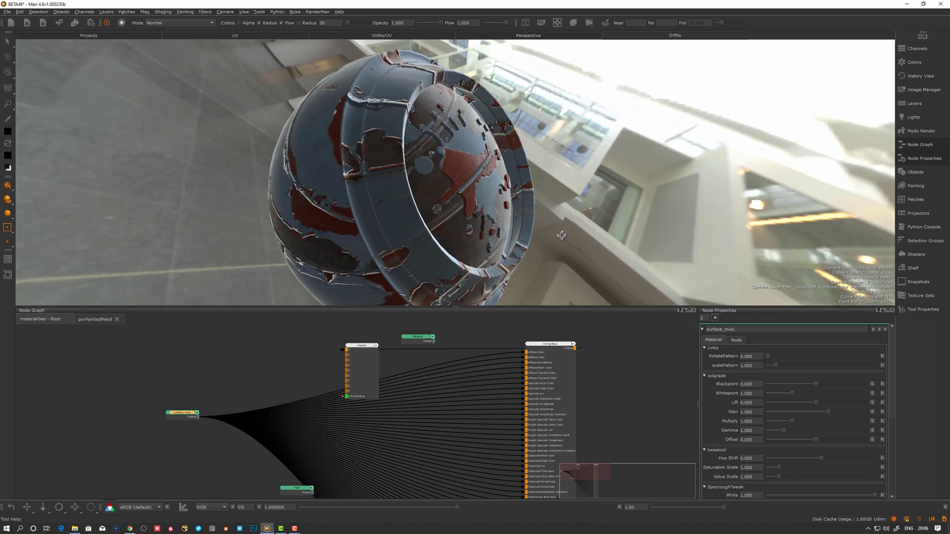
pyautogui.keyDown('alt'); pyautogui.moveTo(560, 236); pyautogui.dragTo(538, 222); pyautogui.keyUp('alt')
pyautogui.moveTo(539, 223)
pyautogui.keyDown('alt'); pyautogui.mouseDown(button='right')
pyautogui.moveTo(581, 217)
pyautogui.moveTo(480, 233)
pyautogui.mouseUp(button='right'); pyautogui.keyUp('alt')
pyautogui.keyDown('alt'); pyautogui.moveTo(480, 233); pyautogui.dragTo(431, 269); pyautogui.keyUp('alt')
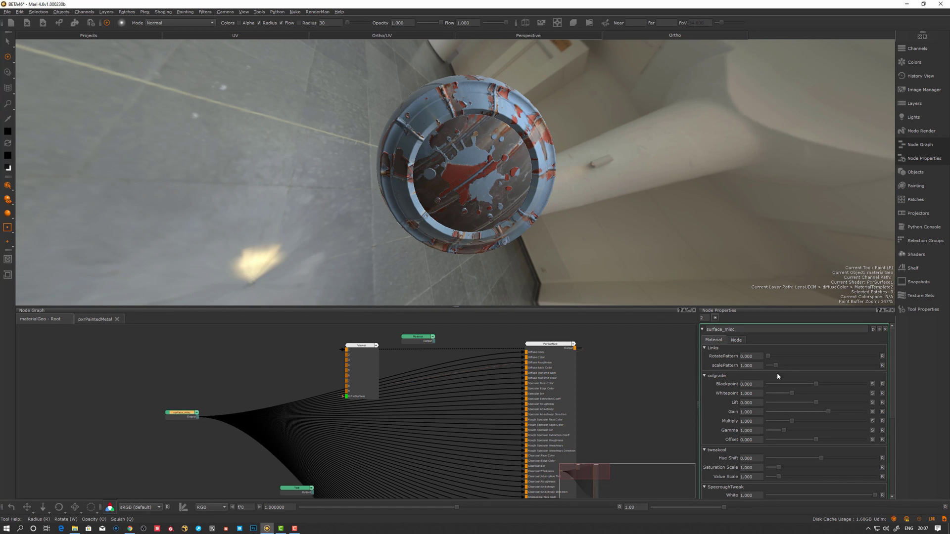
# Step: Set surface_misc's scalePattern to about 3.35 and inspect the tiled painted metal on the model from several angles
pyautogui.moveTo(777, 367); pyautogui.dragTo(791, 367)
pyautogui.keyDown('alt'); pyautogui.moveTo(465, 218); pyautogui.dragTo(504, 184); pyautogui.keyUp('alt')
pyautogui.keyDown('alt'); pyautogui.moveTo(504, 184); pyautogui.dragTo(583, 207, button='right'); pyautogui.keyUp('alt')
pyautogui.moveTo(584, 207)
pyautogui.keyDown('alt'); pyautogui.mouseDown()
pyautogui.moveTo(444, 192)
pyautogui.moveTo(662, 168)
pyautogui.moveTo(465, 239)
pyautogui.mouseUp(); pyautogui.keyUp('alt')
pyautogui.moveTo(464, 239)
pyautogui.keyDown('alt'); pyautogui.mouseDown(button='right')
pyautogui.moveTo(618, 217)
pyautogui.moveTo(468, 232)
pyautogui.mouseUp(button='right'); pyautogui.keyUp('alt')
pyautogui.keyDown('alt'); pyautogui.moveTo(467, 232); pyautogui.dragTo(478, 241); pyautogui.keyUp('alt')
pyautogui.keyDown('alt'); pyautogui.moveTo(468, 205); pyautogui.dragTo(485, 197, button='right'); pyautogui.keyUp('alt')
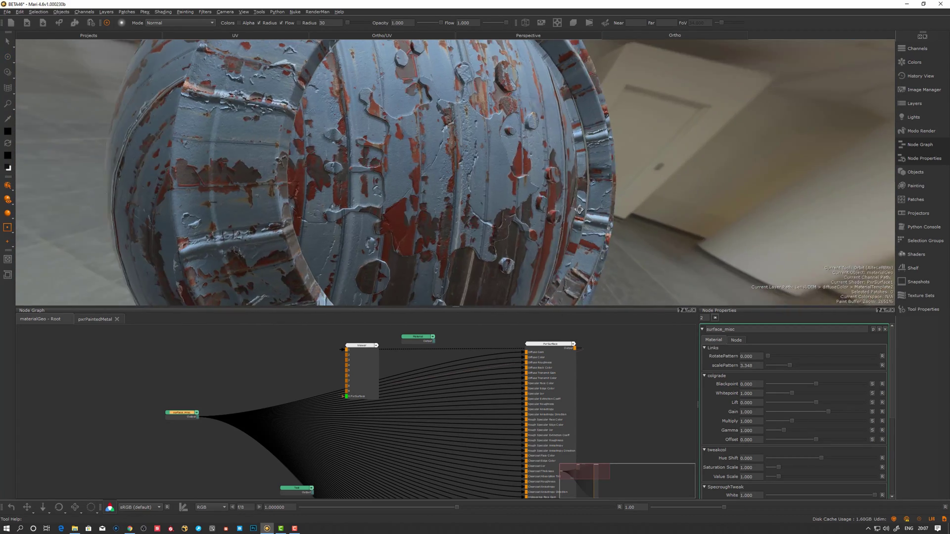
pyautogui.keyDown('alt'); pyautogui.moveTo(485, 198); pyautogui.dragTo(418, 199); pyautogui.keyUp('alt')
pyautogui.keyDown('alt'); pyautogui.moveTo(515, 224); pyautogui.dragTo(515, 247, button='right'); pyautogui.keyUp('alt')
pyautogui.keyDown('alt'); pyautogui.moveTo(515, 247); pyautogui.dragTo(539, 255); pyautogui.keyUp('alt')
pyautogui.keyDown('alt'); pyautogui.moveTo(539, 255); pyautogui.dragTo(515, 218, button='right'); pyautogui.keyUp('alt')
pyautogui.keyDown('alt'); pyautogui.moveTo(515, 218); pyautogui.dragTo(536, 153, button='middle'); pyautogui.keyUp('alt')
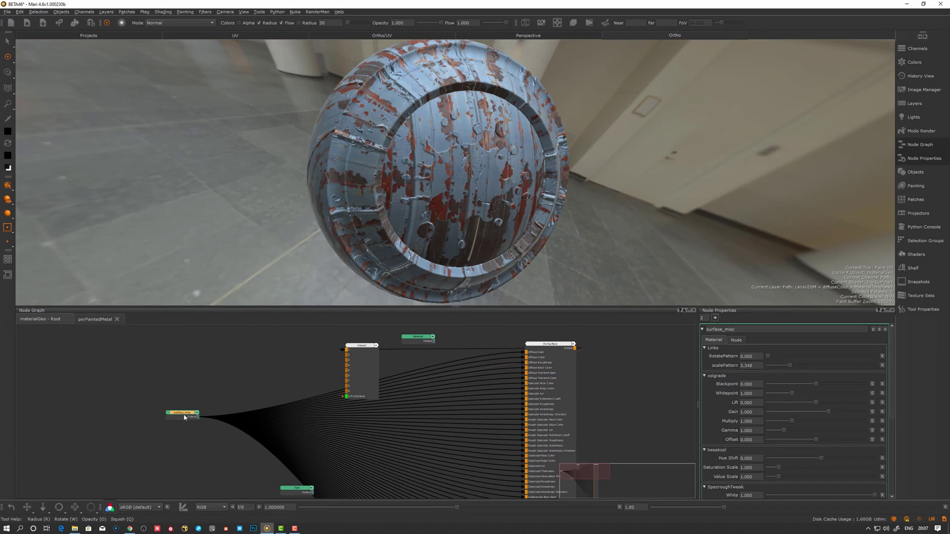
# Step: Tidy the root graph: place the viewer node beyond PxrSurface, the unused material beside the other unconnected one, and surface_misc closer to PxrSurface
pyautogui.moveTo(182, 414); pyautogui.dragTo(208, 428)
pyautogui.moveTo(358, 355); pyautogui.dragTo(359, 347)
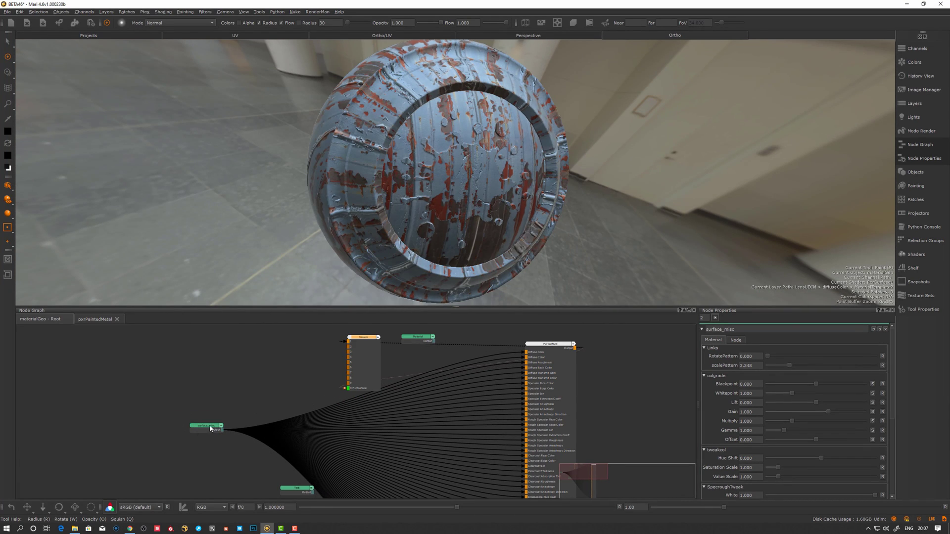
pyautogui.moveTo(206, 428); pyautogui.dragTo(264, 436)
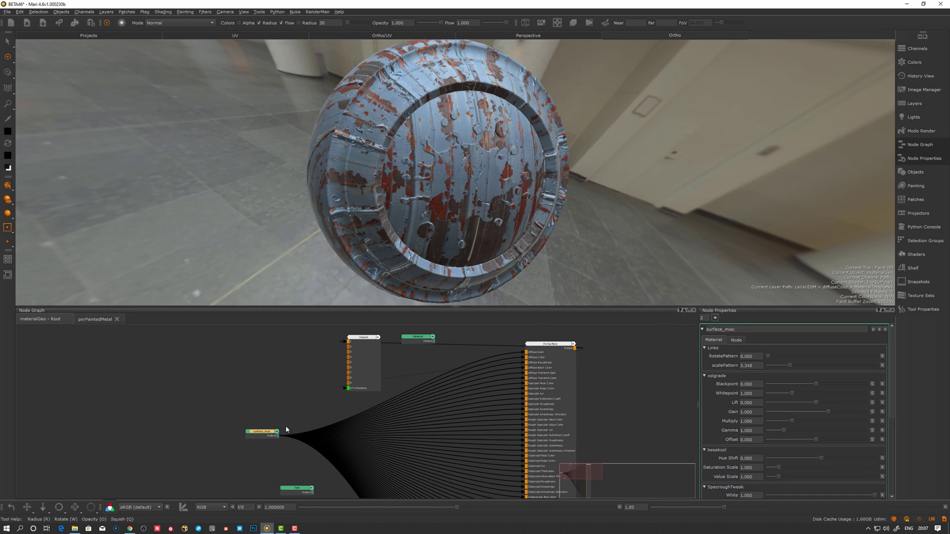
pyautogui.moveTo(359, 365); pyautogui.dragTo(674, 371)
pyautogui.click(276, 451)
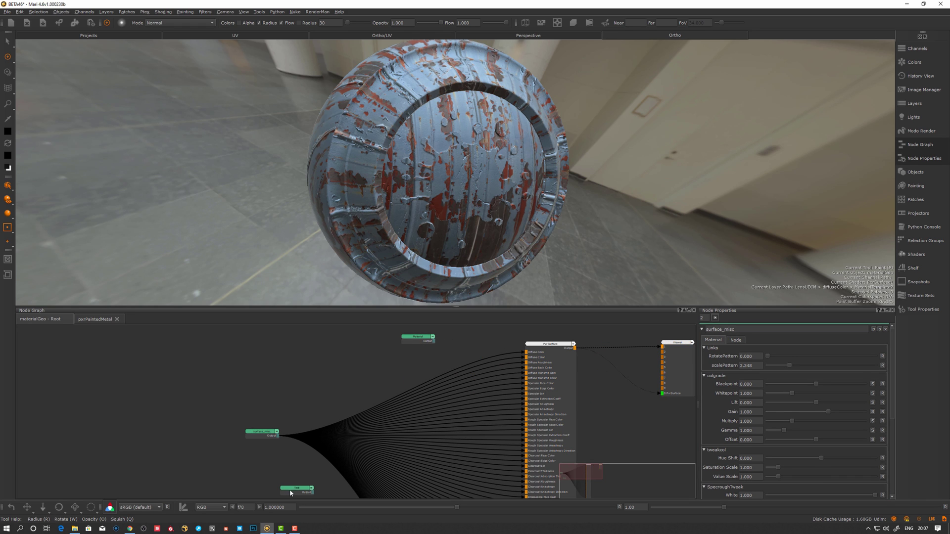
pyautogui.moveTo(290, 493); pyautogui.dragTo(367, 354)
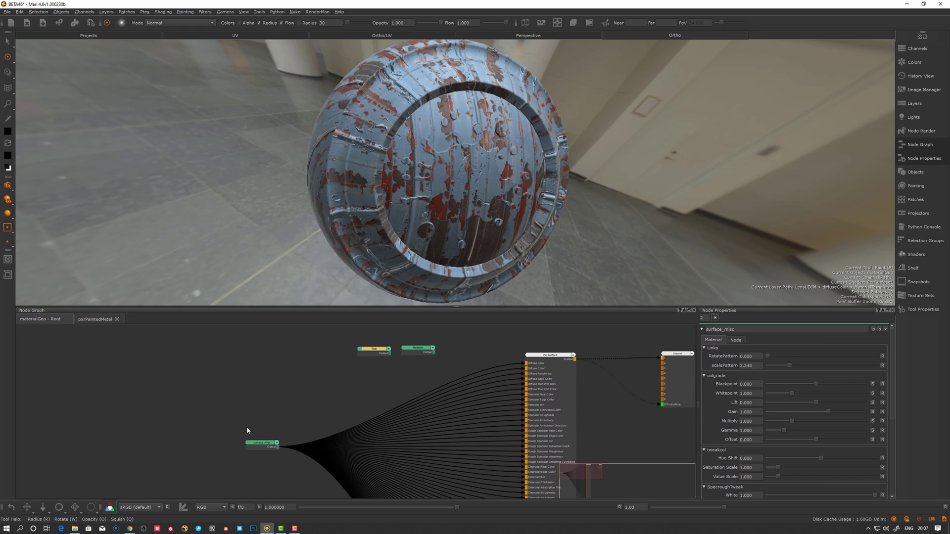
pyautogui.moveTo(255, 447); pyautogui.dragTo(276, 449)
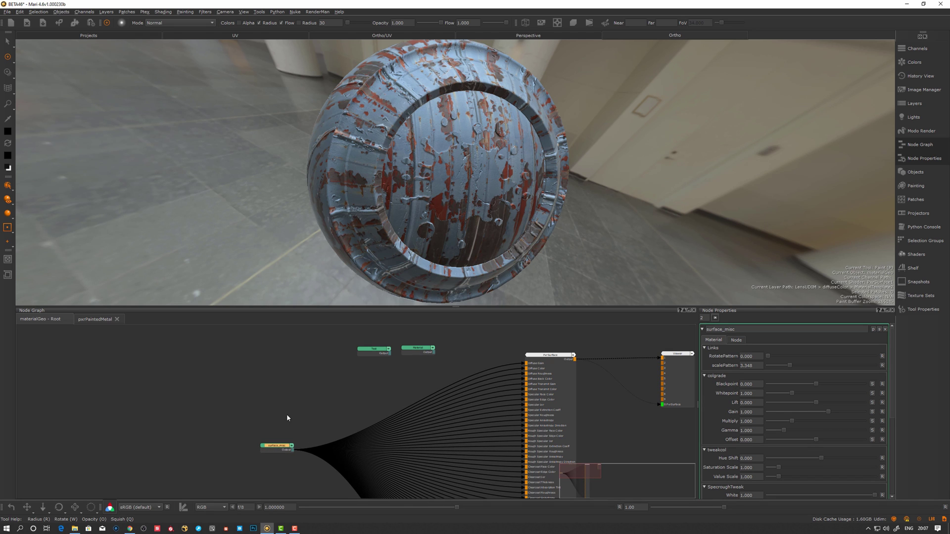
pyautogui.click(377, 349)
pyautogui.click(280, 448)
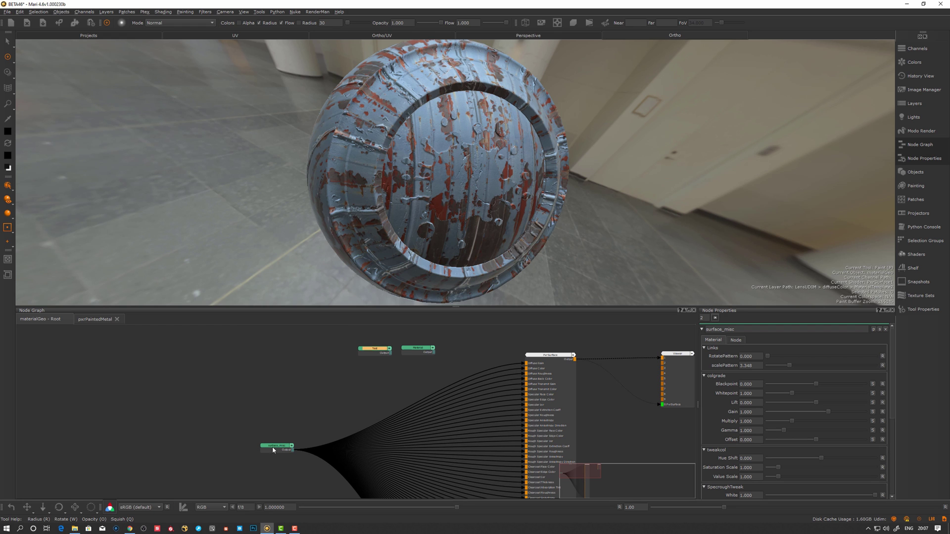
pyautogui.moveTo(279, 449); pyautogui.dragTo(286, 418)
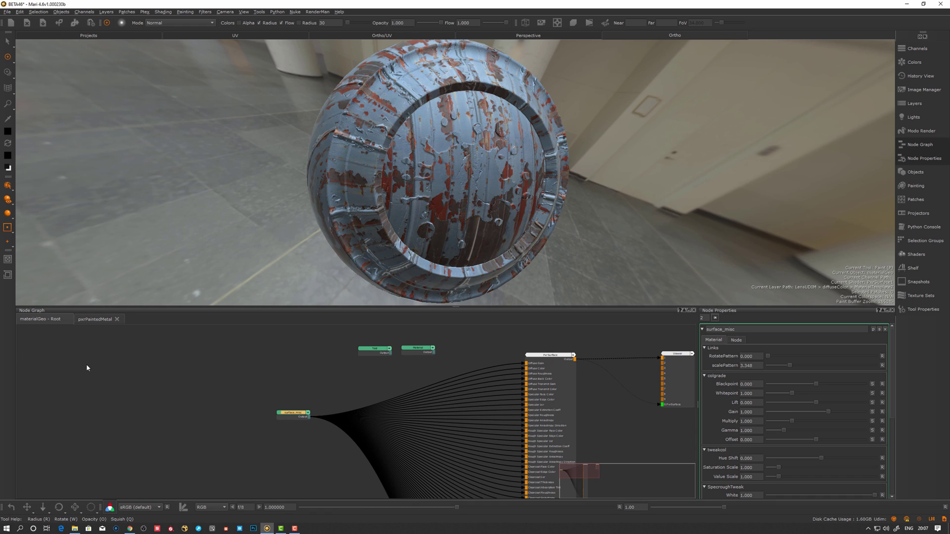
# Step: Open surface_misc's internal node graph and show the properties of the dCol tiled node to check its tile image
pyautogui.doubleClick(292, 414)
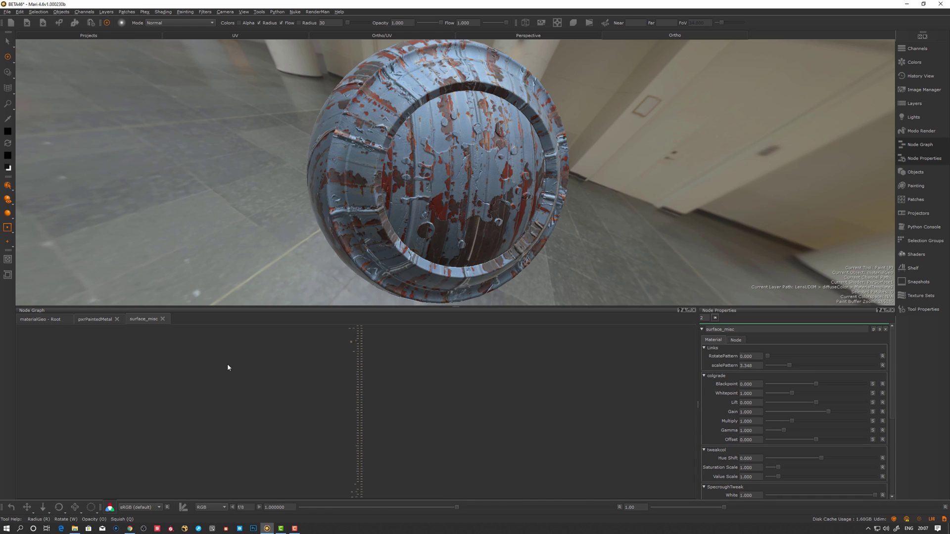
pyautogui.moveTo(305, 389); pyautogui.dragTo(313, 470, button='middle')
pyautogui.scroll(12, 325, 378)
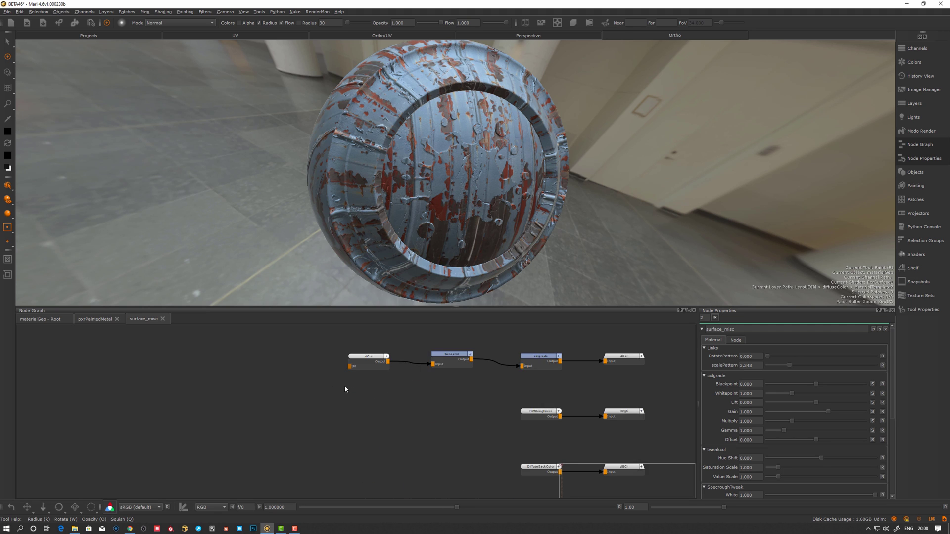
pyautogui.moveTo(354, 392); pyautogui.dragTo(344, 425, button='middle')
pyautogui.scroll(1, 361, 387)
pyautogui.moveTo(356, 393); pyautogui.dragTo(357, 397)
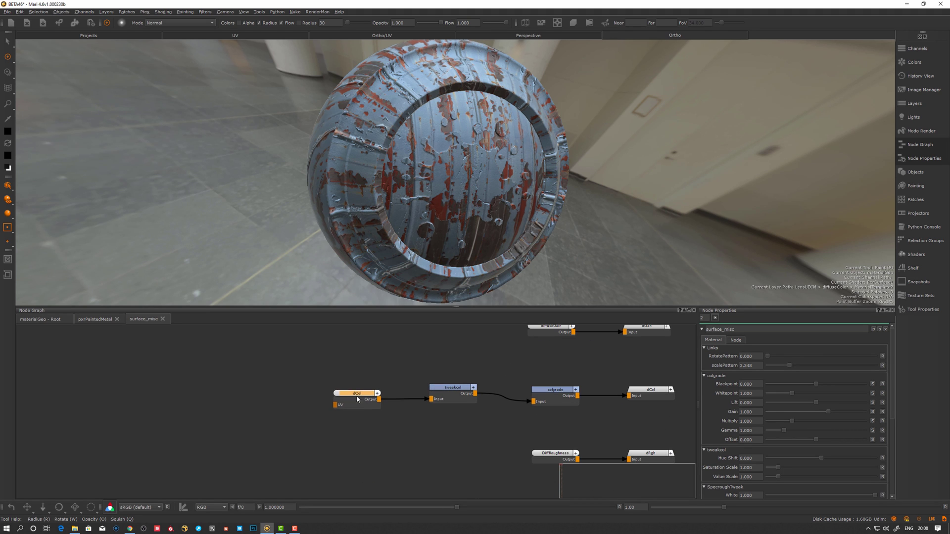
pyautogui.click(360, 399)
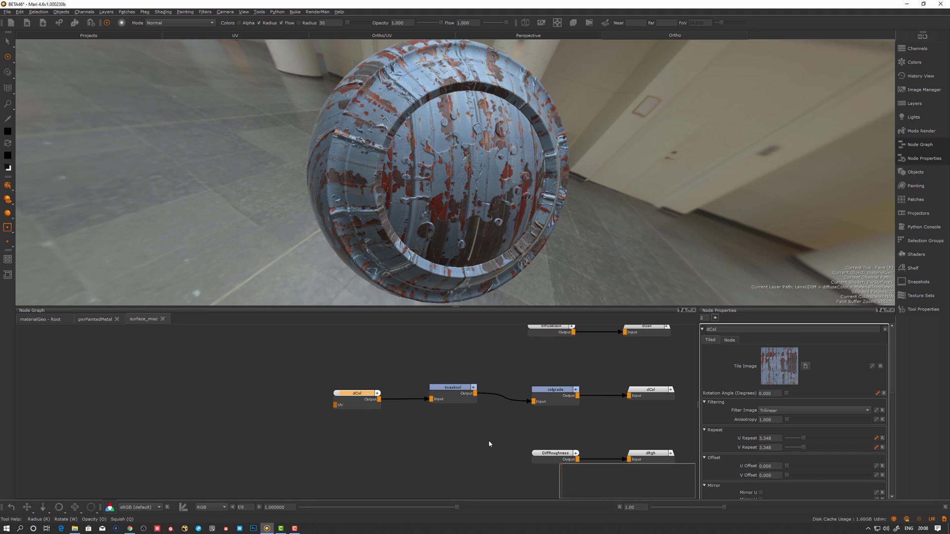
# Step: View the specular roughness tiled node's output on the model and examine the ingested roughness texture
pyautogui.scroll(-5, 429, 456)
pyautogui.moveTo(394, 470); pyautogui.dragTo(406, 423, button='middle')
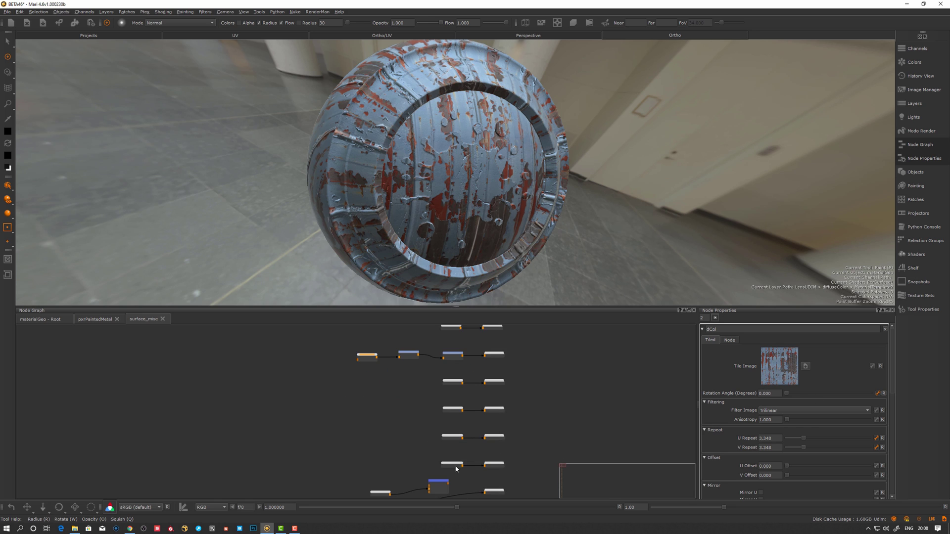
pyautogui.moveTo(391, 345); pyautogui.dragTo(416, 420, button='middle')
pyautogui.scroll(3, 403, 451)
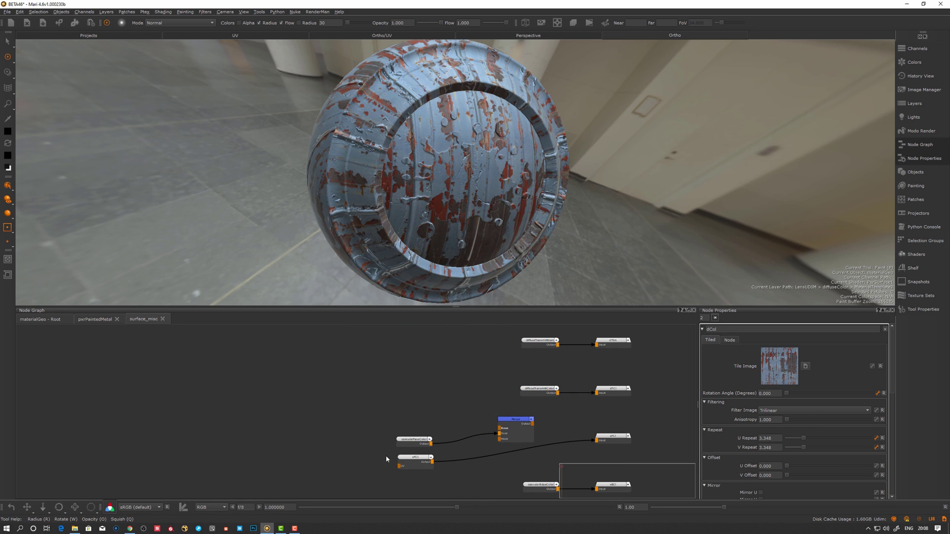
pyautogui.click(416, 463)
pyautogui.press('1')
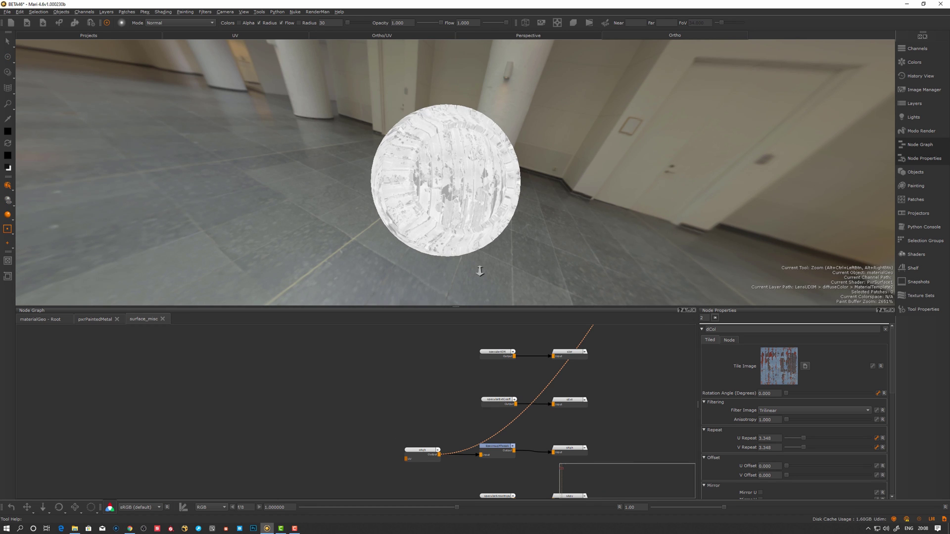
pyautogui.scroll(3, 476, 269)
pyautogui.keyDown('alt'); pyautogui.moveTo(441, 267); pyautogui.dragTo(483, 280, button='right'); pyautogui.keyUp('alt')
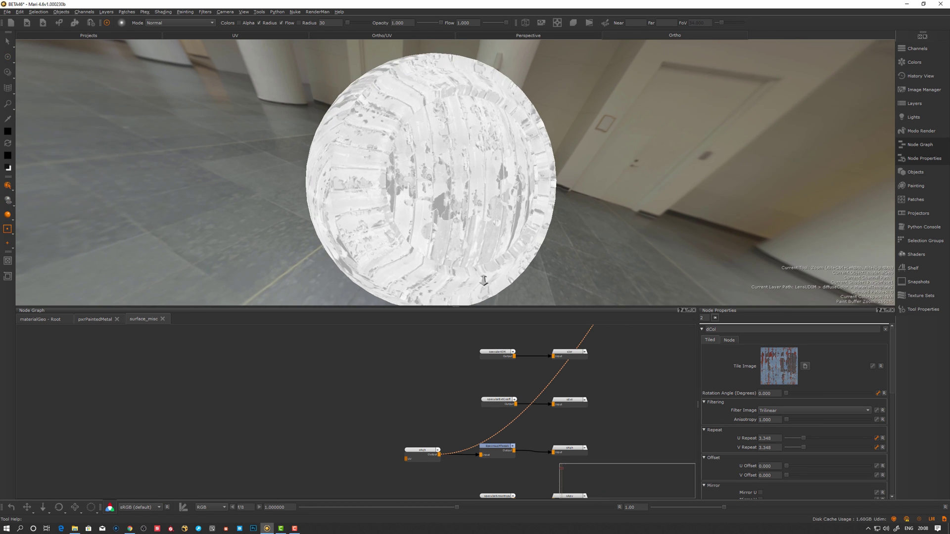
pyautogui.keyDown('alt'); pyautogui.moveTo(483, 280); pyautogui.dragTo(483, 267); pyautogui.keyUp('alt')
pyautogui.keyDown('alt'); pyautogui.moveTo(483, 267); pyautogui.dragTo(438, 257, button='right'); pyautogui.keyUp('alt')
pyautogui.keyDown('alt'); pyautogui.moveTo(438, 256); pyautogui.dragTo(428, 255); pyautogui.keyUp('alt')
pyautogui.keyDown('alt'); pyautogui.moveTo(429, 255); pyautogui.dragTo(434, 261, button='right'); pyautogui.keyUp('alt')
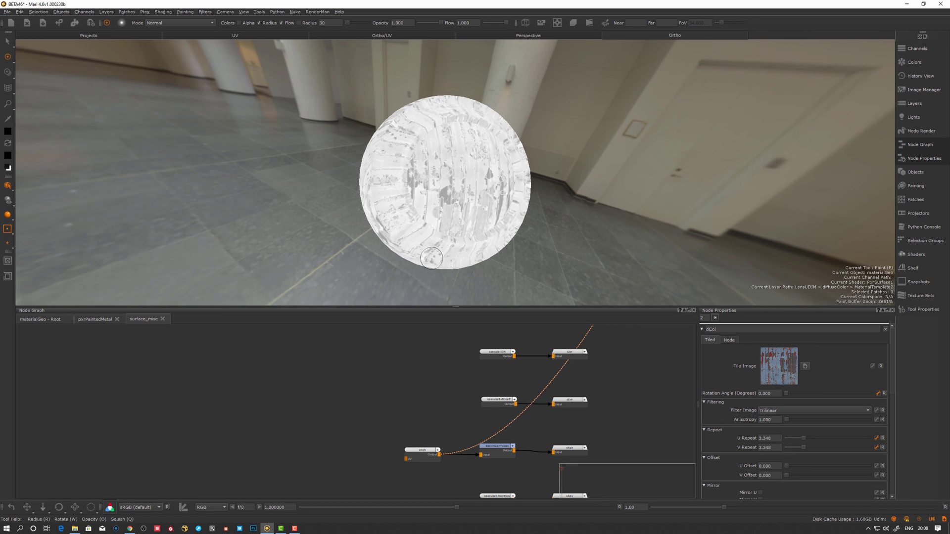
pyautogui.keyDown('alt'); pyautogui.moveTo(430, 255); pyautogui.dragTo(436, 262); pyautogui.keyUp('alt')
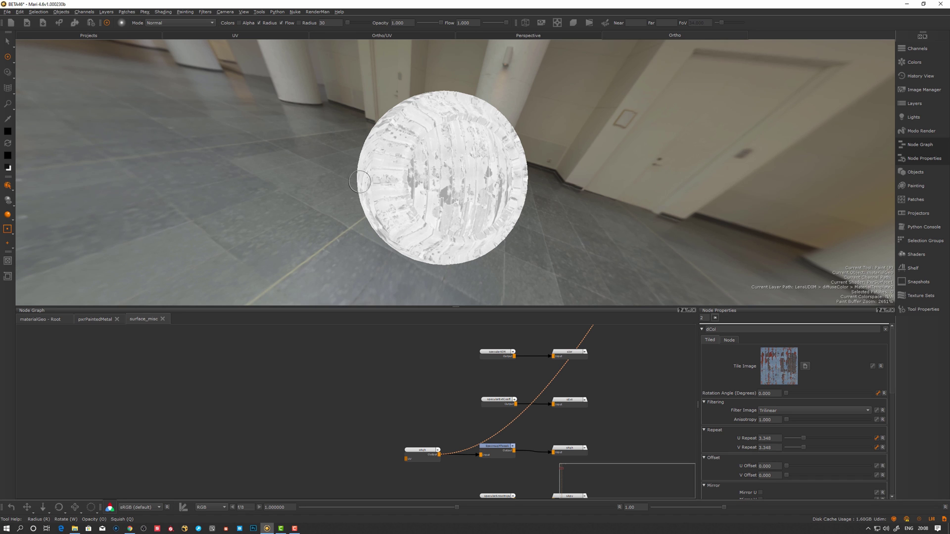
pyautogui.keyDown('alt'); pyautogui.moveTo(312, 150); pyautogui.dragTo(364, 138); pyautogui.keyUp('alt')
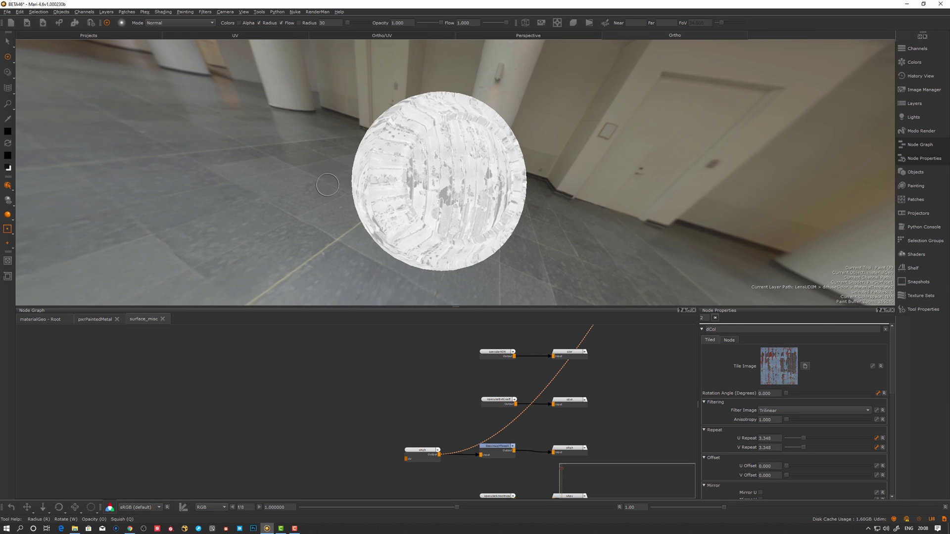
pyautogui.keyDown('alt'); pyautogui.moveTo(331, 184); pyautogui.dragTo(319, 179); pyautogui.keyUp('alt')
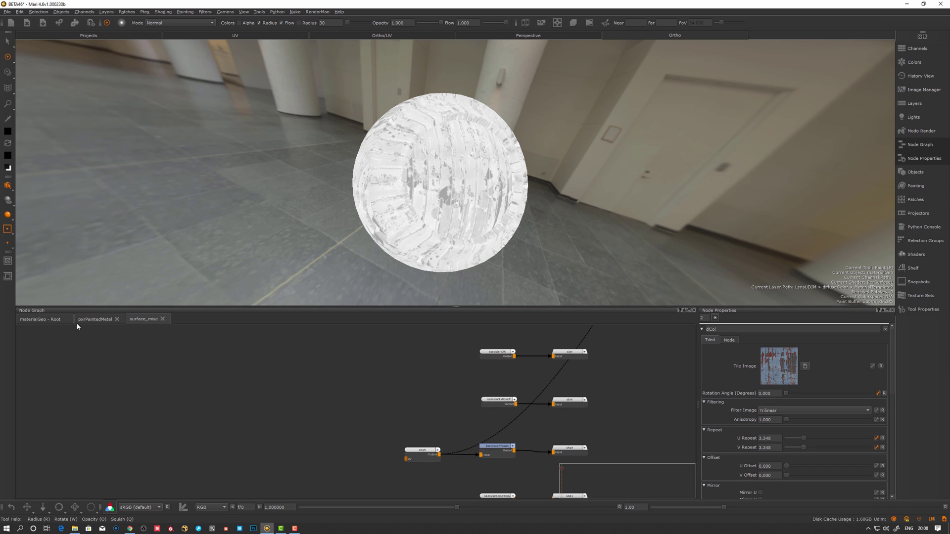
# Step: Return to the materialGeo root graph and view the PxrSurface shader on the model
pyautogui.click(56, 324)
pyautogui.click(543, 356)
pyautogui.press('1')
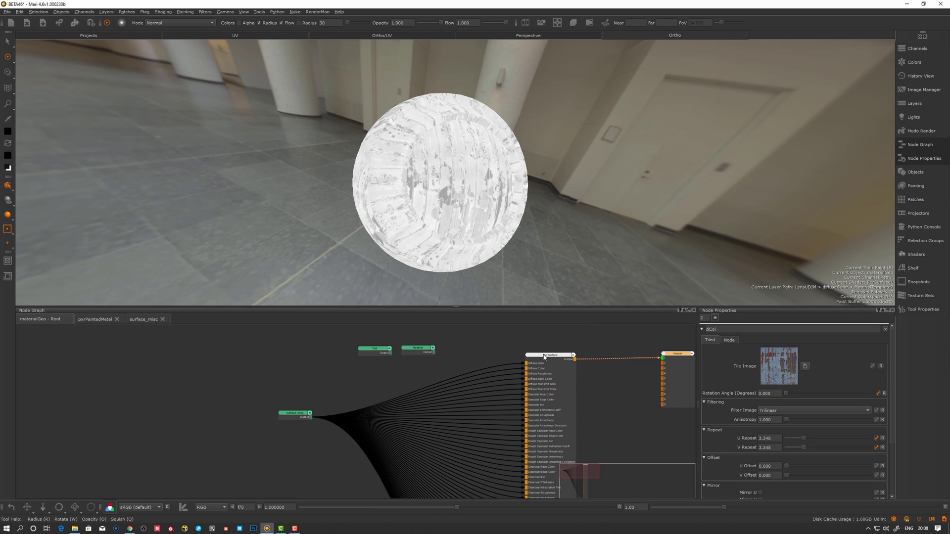
pyautogui.click(314, 13)
pyautogui.click(314, 14)
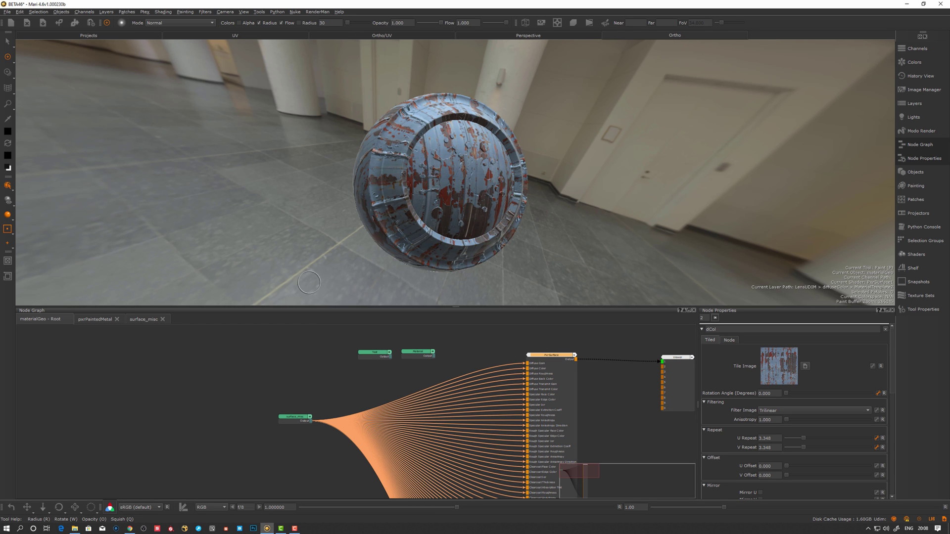
# Step: Open the Material Ingest Tool, place it clear of the model, and examine the Thumbnail Template option
pyautogui.click(316, 12)
pyautogui.click(259, 12)
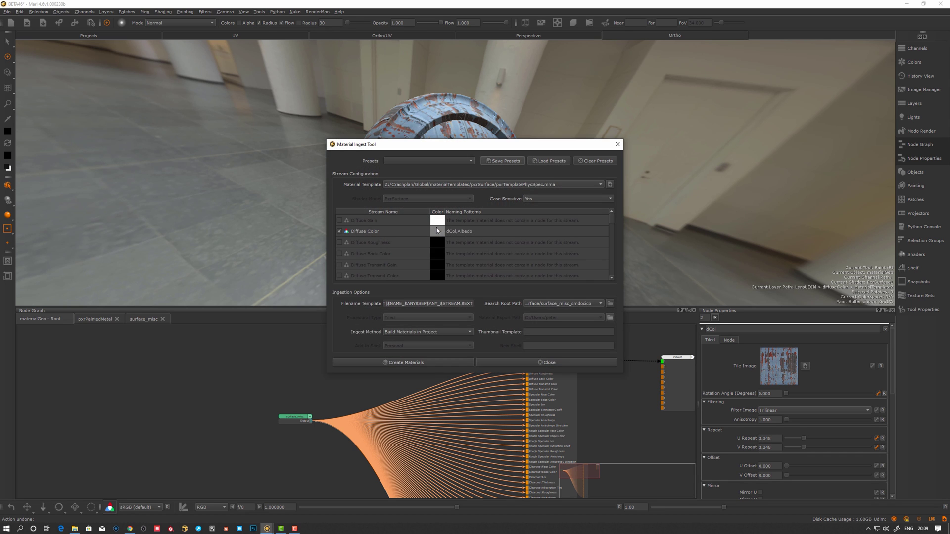
pyautogui.moveTo(494, 147); pyautogui.dragTo(350, 99)
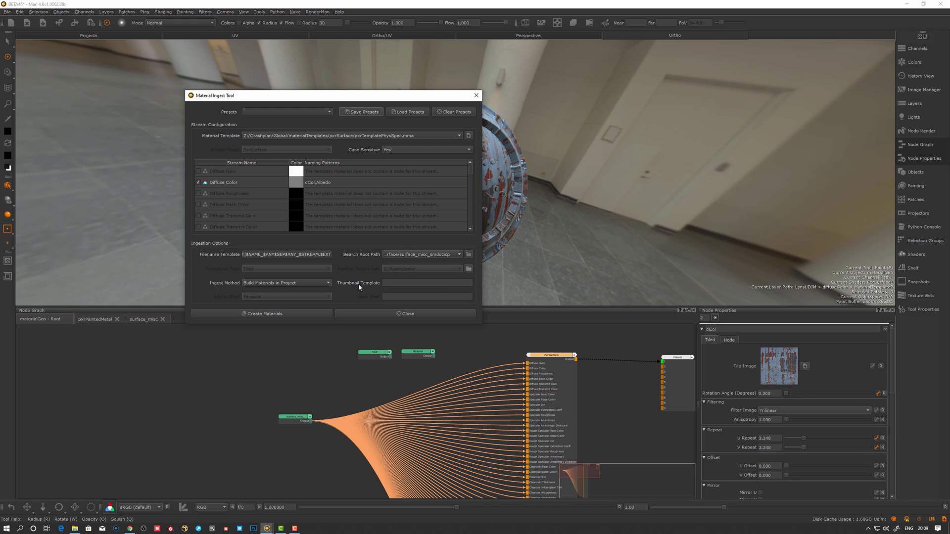
pyautogui.click(389, 283)
# Step: Switch to Quixel Bridge, open the downloaded Grooved Chipped Metal Sheet's file folder, and view smdocicp_Preview.png before returning to Mari
pyautogui.click(240, 529)
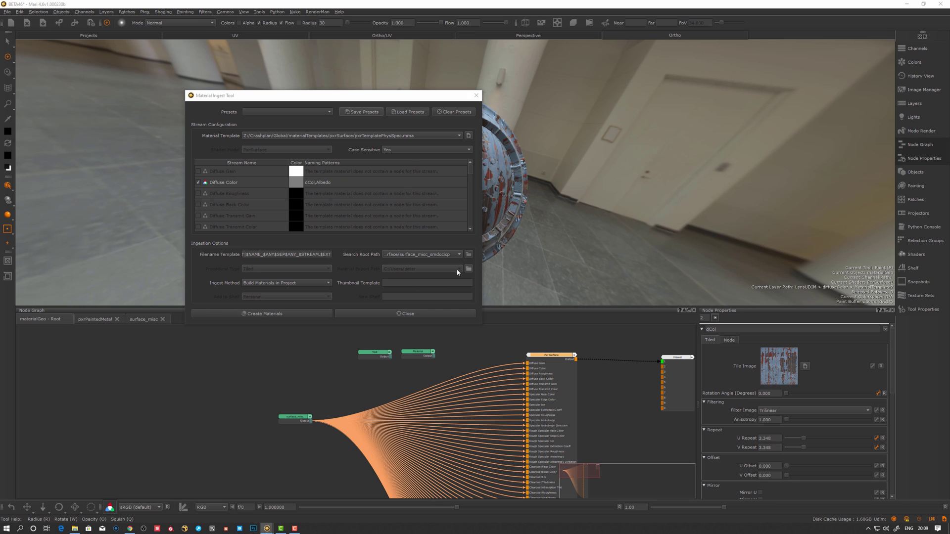
pyautogui.scroll(-2, 346, 240)
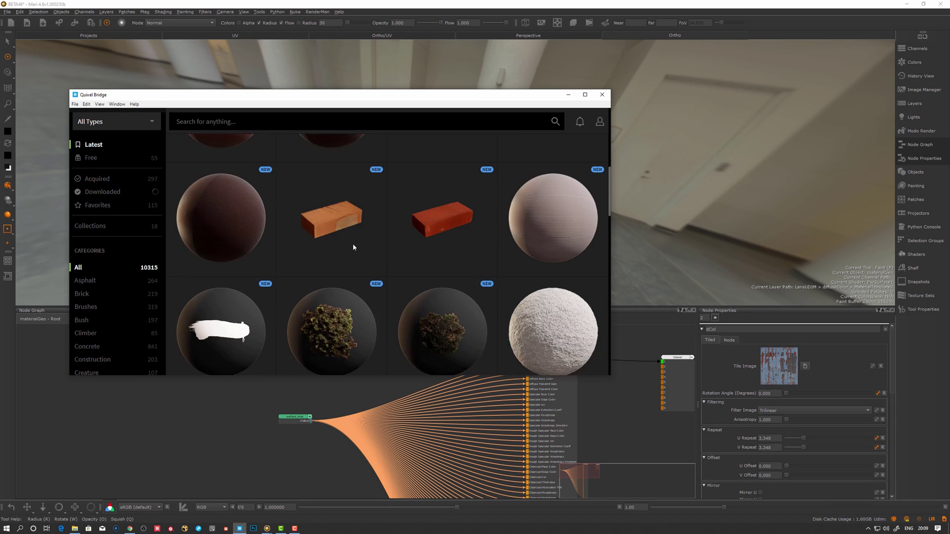
pyautogui.scroll(-10, 353, 247)
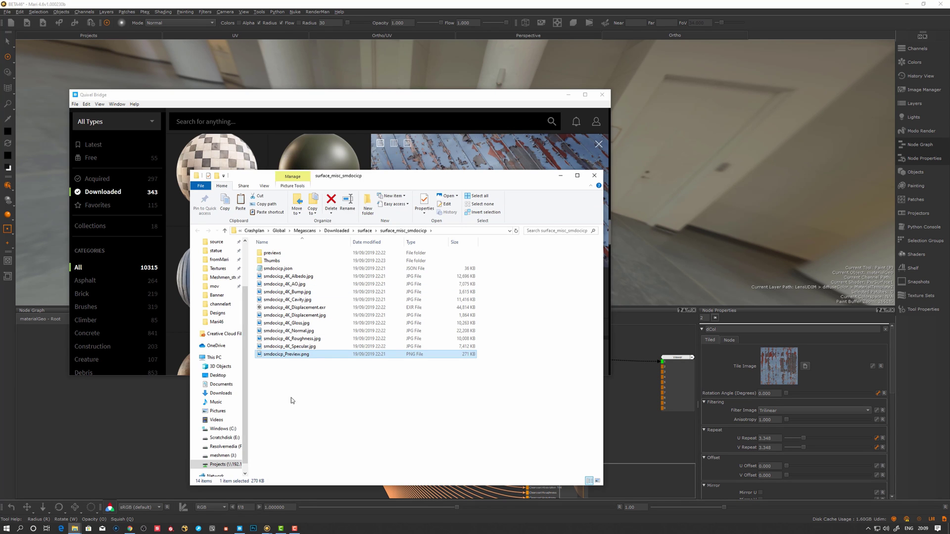
pyautogui.doubleClick(295, 355)
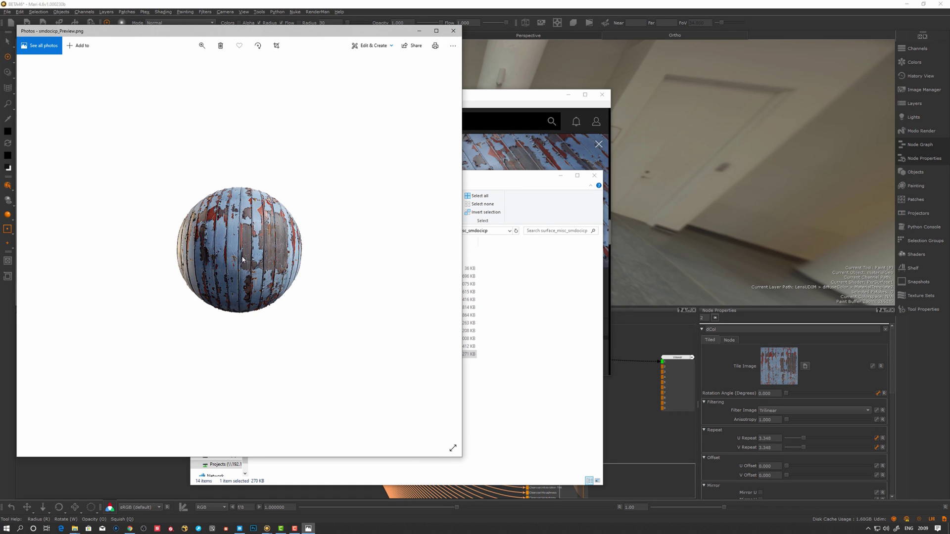
pyautogui.click(453, 31)
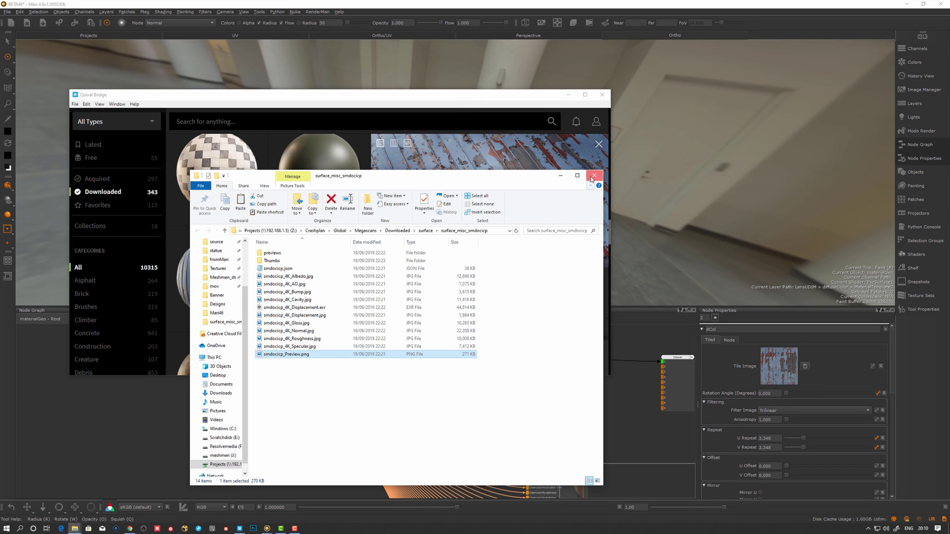
pyautogui.click(594, 175)
pyautogui.moveTo(548, 96); pyautogui.dragTo(563, 96)
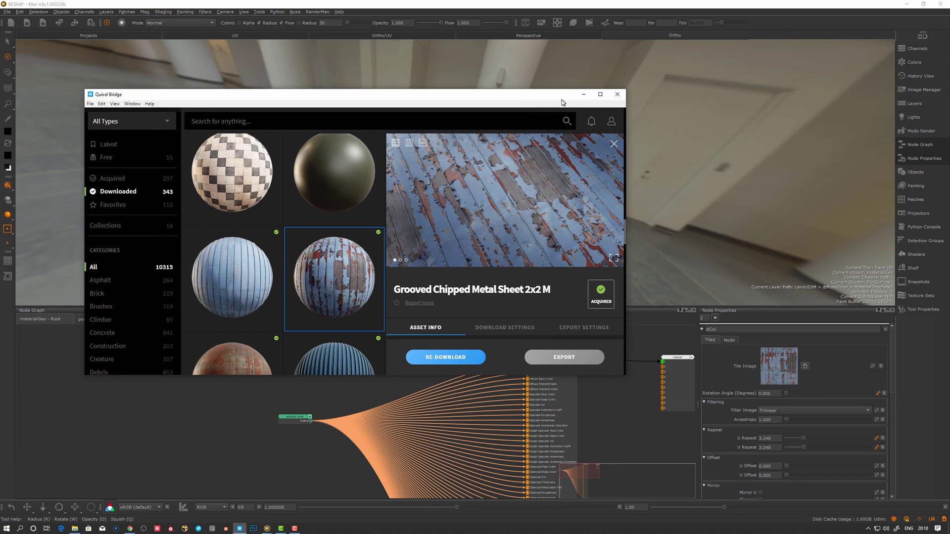
pyautogui.click(616, 95)
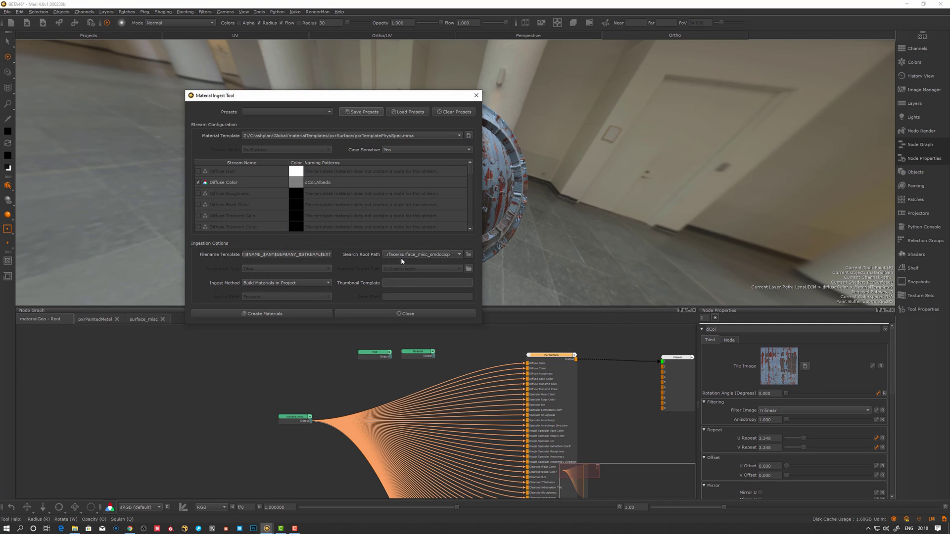
# Step: Close the Material Ingest Tool without creating materials and shift the surface_misc node slightly closer to PxrSurface
pyautogui.moveTo(338, 99); pyautogui.dragTo(298, 143)
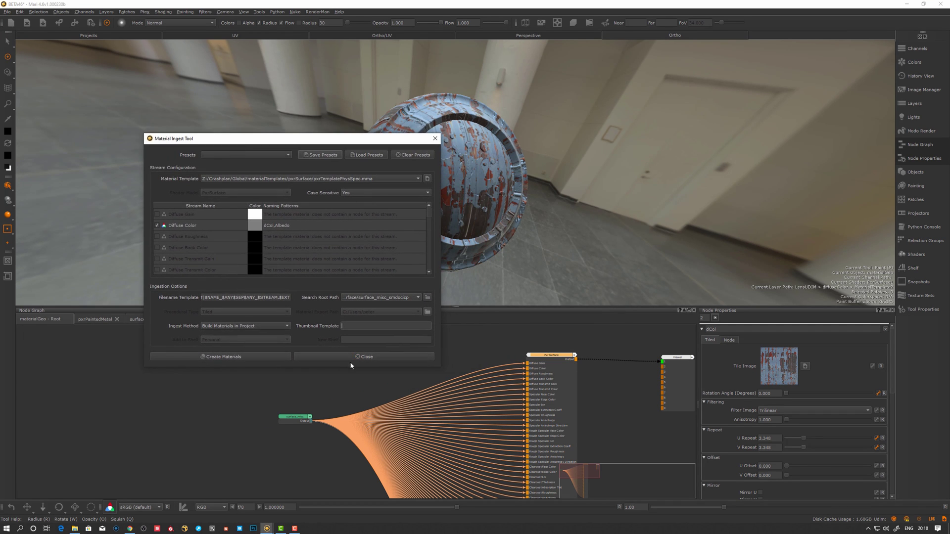
pyautogui.click(364, 356)
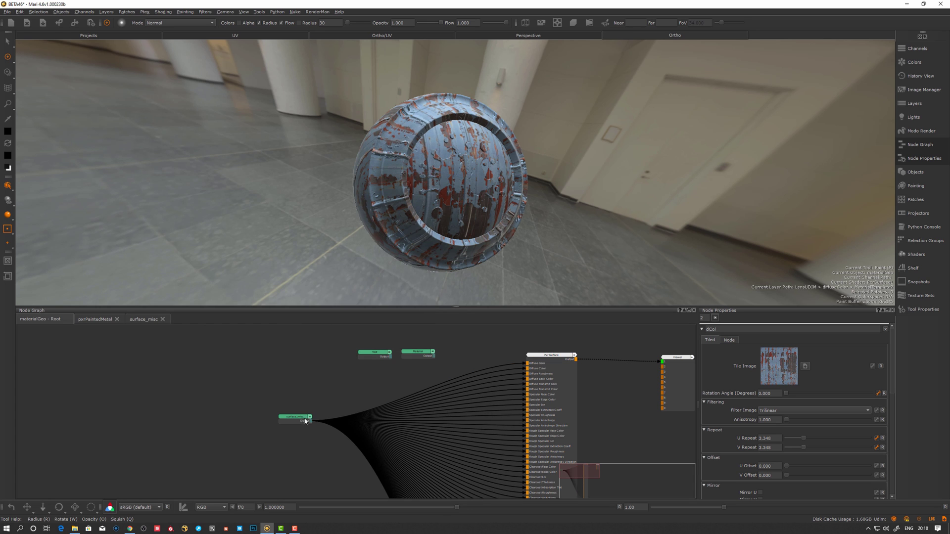
pyautogui.moveTo(307, 417); pyautogui.dragTo(318, 420)
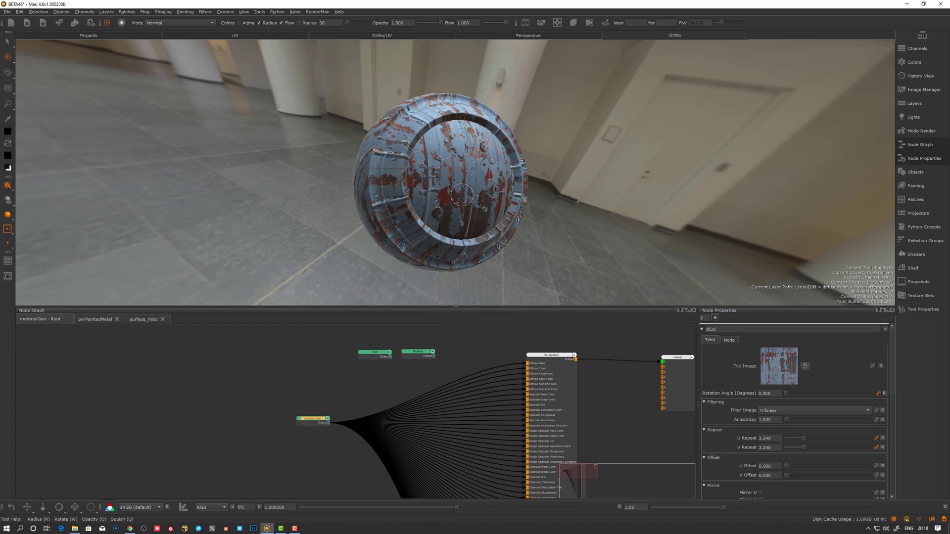
pyautogui.keyDown('alt'); pyautogui.moveTo(436, 208); pyautogui.dragTo(420, 227); pyautogui.keyUp('alt')
pyautogui.moveTo(312, 421); pyautogui.dragTo(316, 428)
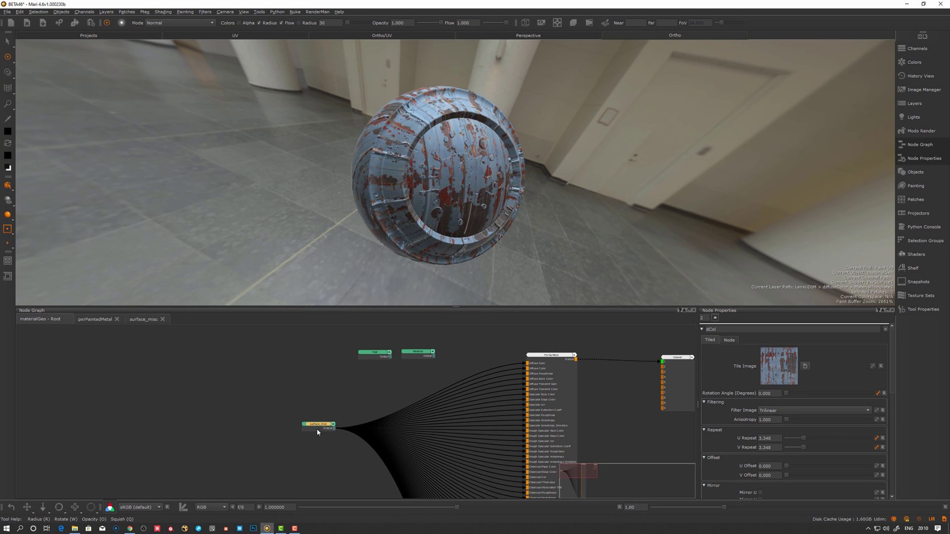
pyautogui.moveTo(416, 236); pyautogui.dragTo(438, 242, button='middle')
pyautogui.moveTo(596, 212); pyautogui.dragTo(619, 233, button='middle')
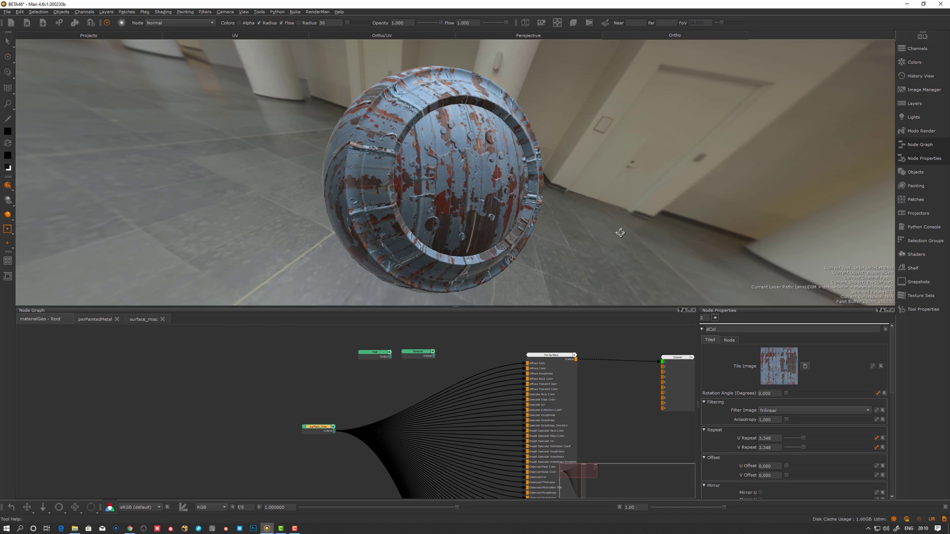
pyautogui.click(921, 131)
pyautogui.click(923, 134)
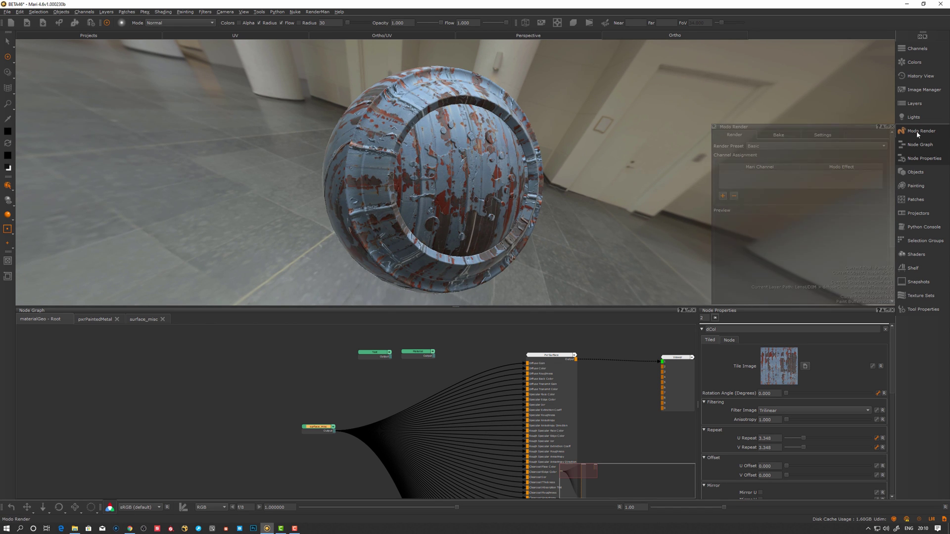
pyautogui.click(921, 133)
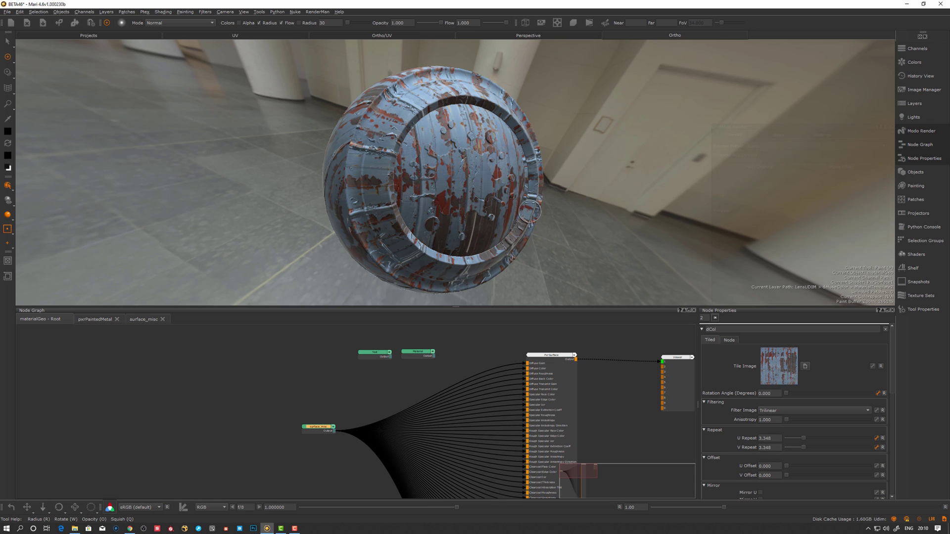
# Step: Move the two unconnected material nodes side by side above the surface_misc node in the root graph
pyautogui.keyDown('alt'); pyautogui.moveTo(603, 204); pyautogui.dragTo(585, 194); pyautogui.keyUp('alt')
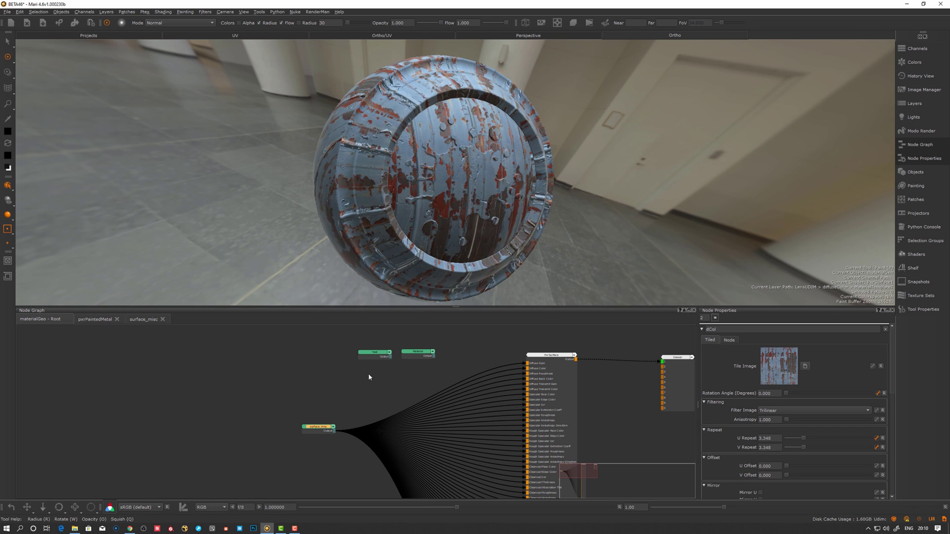
pyautogui.moveTo(370, 355); pyautogui.dragTo(276, 370)
pyautogui.moveTo(421, 358); pyautogui.dragTo(330, 374)
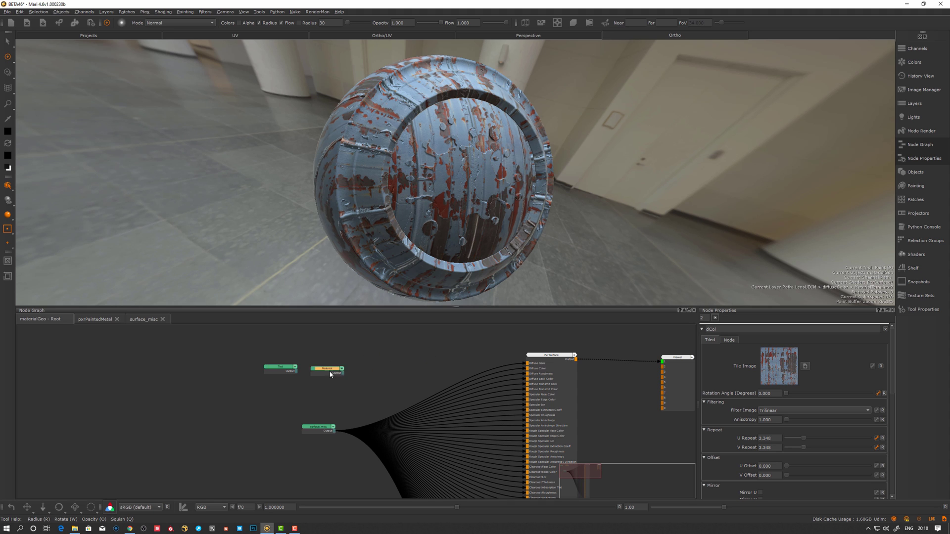
pyautogui.moveTo(395, 348); pyautogui.dragTo(236, 391)
pyautogui.keyDown('alt'); pyautogui.moveTo(509, 228); pyautogui.dragTo(492, 233, button='right'); pyautogui.keyUp('alt')
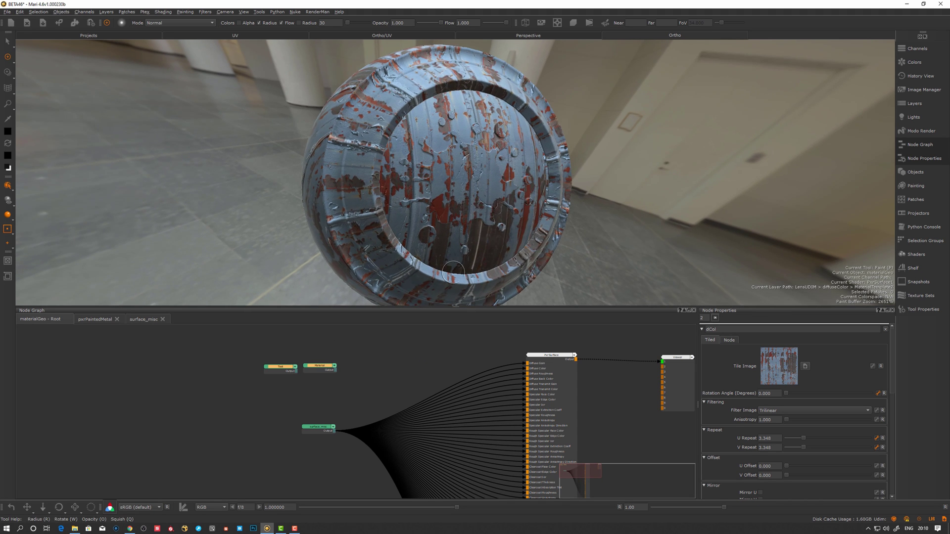
pyautogui.moveTo(277, 367); pyautogui.dragTo(274, 365)
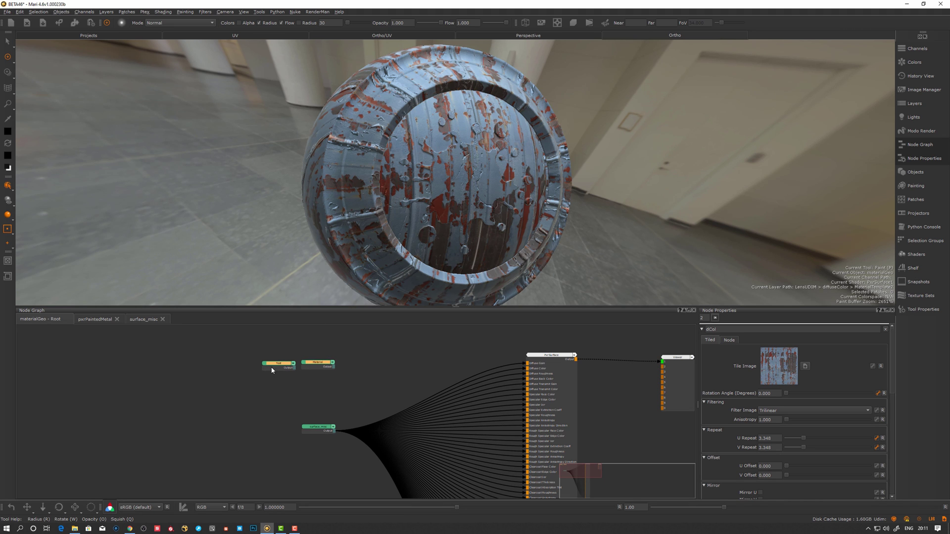
pyautogui.moveTo(274, 365); pyautogui.dragTo(276, 367)
pyautogui.click(280, 381)
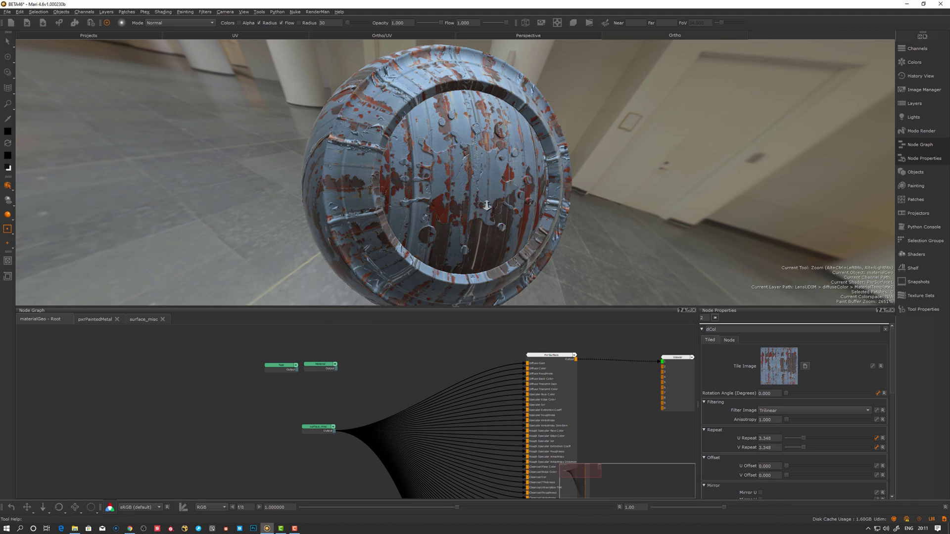
pyautogui.keyDown('ctrl'); pyautogui.keyDown('alt'); pyautogui.moveTo(486, 206); pyautogui.dragTo(302, 206); pyautogui.keyUp('alt'); pyautogui.keyUp('ctrl')
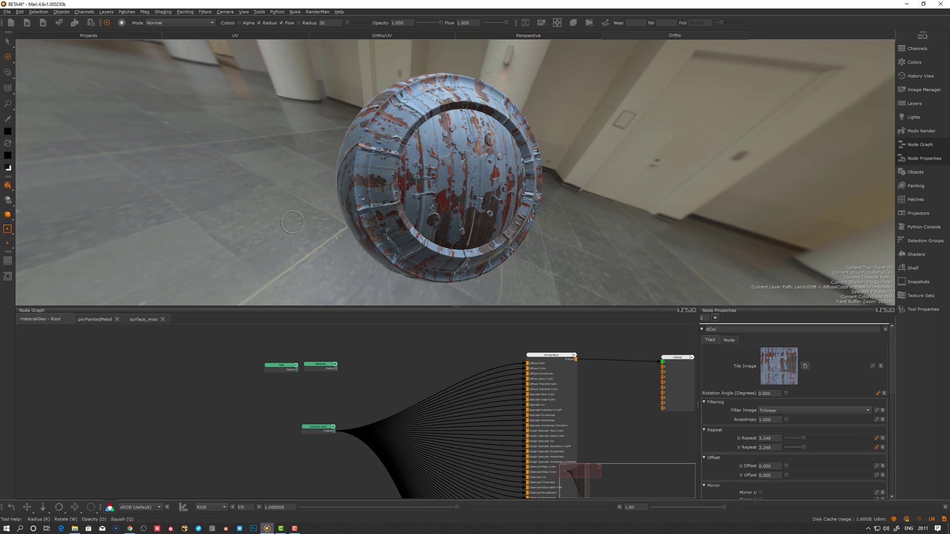
pyautogui.moveTo(292, 221); pyautogui.dragTo(314, 205, button='middle')
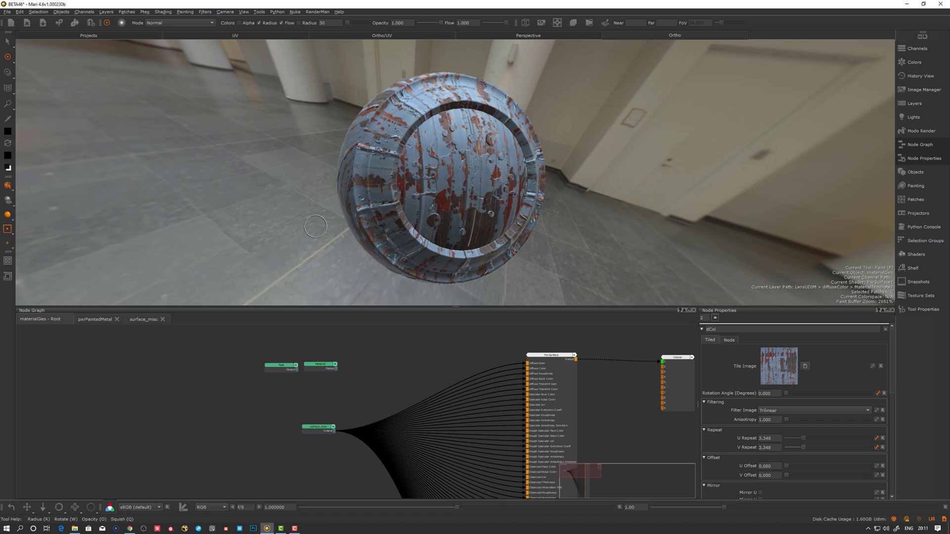